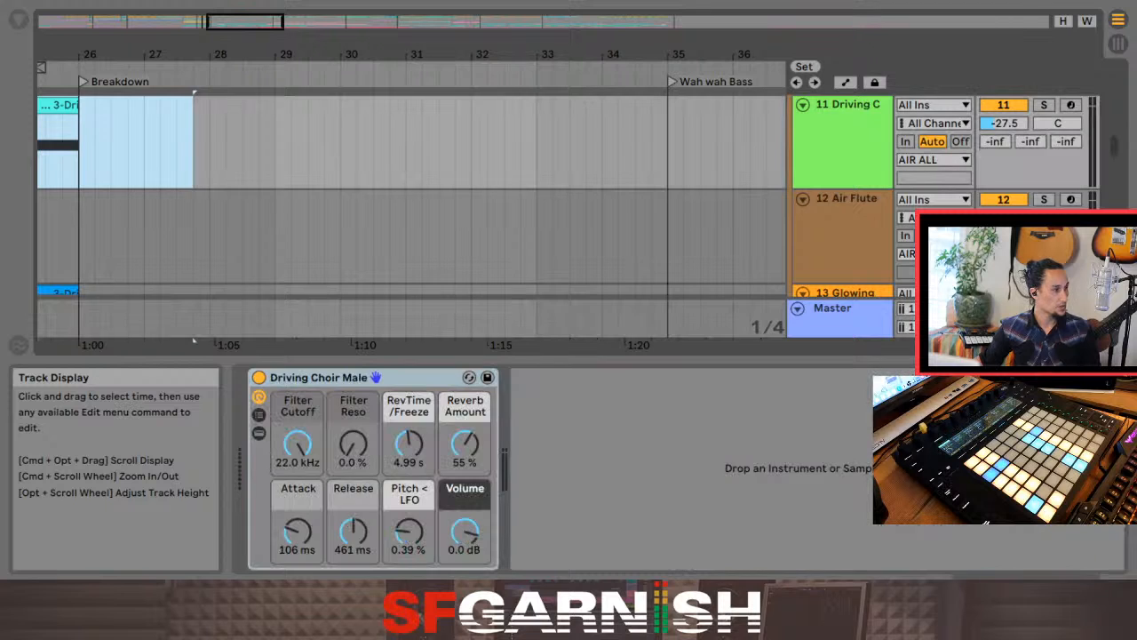
Step: Go back to the Beat Present section and place the insert marker at bar 10 on the Driving Choir track
click(128, 147)
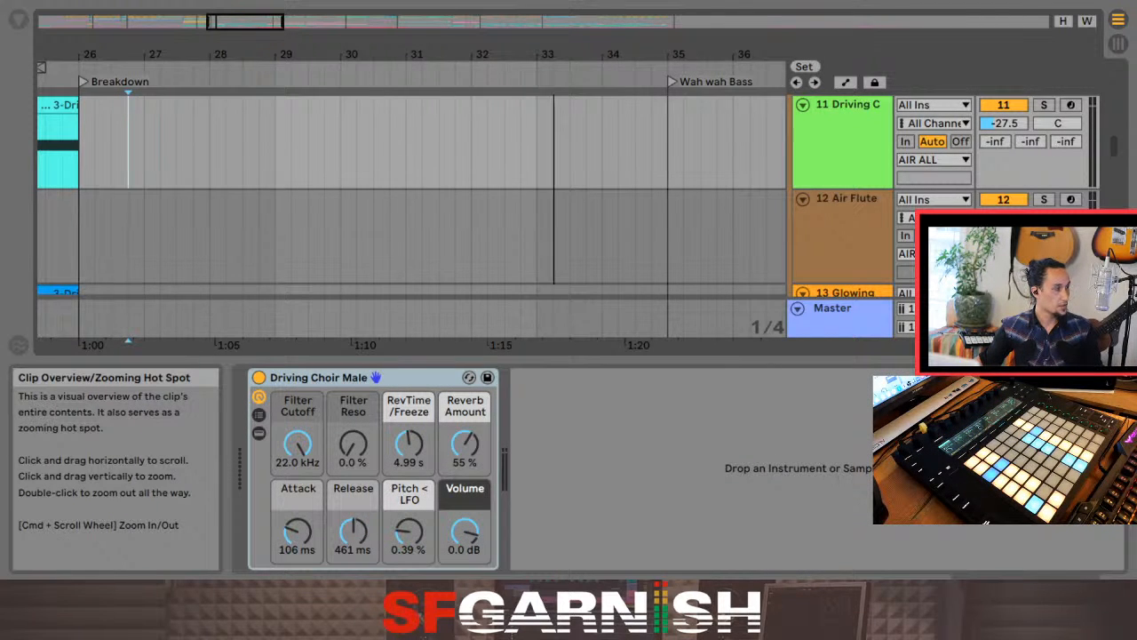
drag(245, 20, 109, 22)
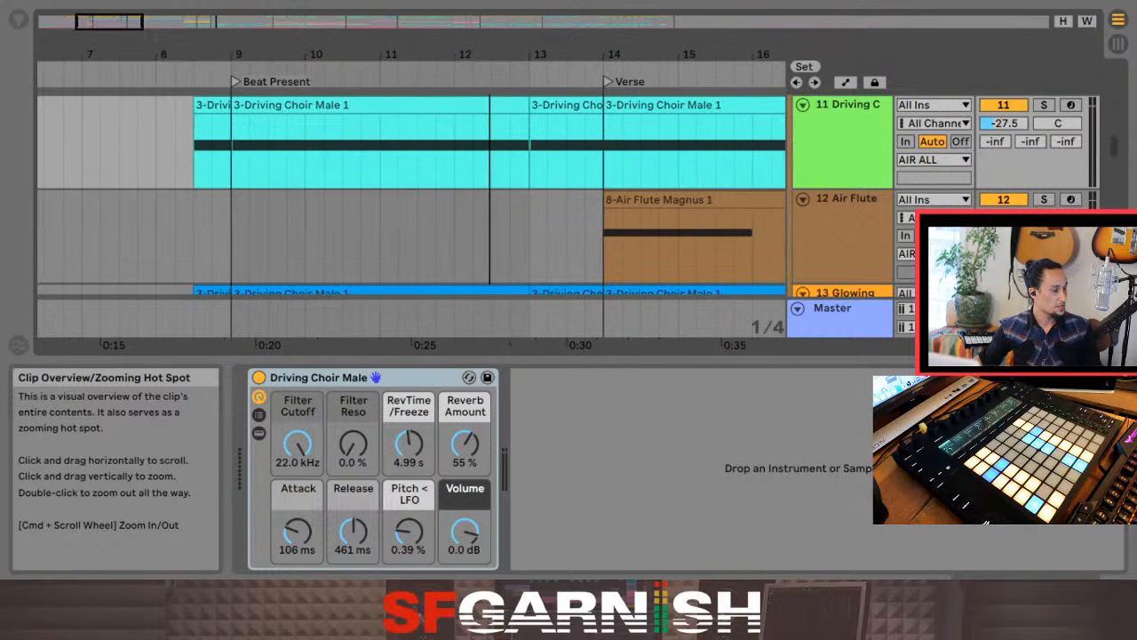
click(305, 149)
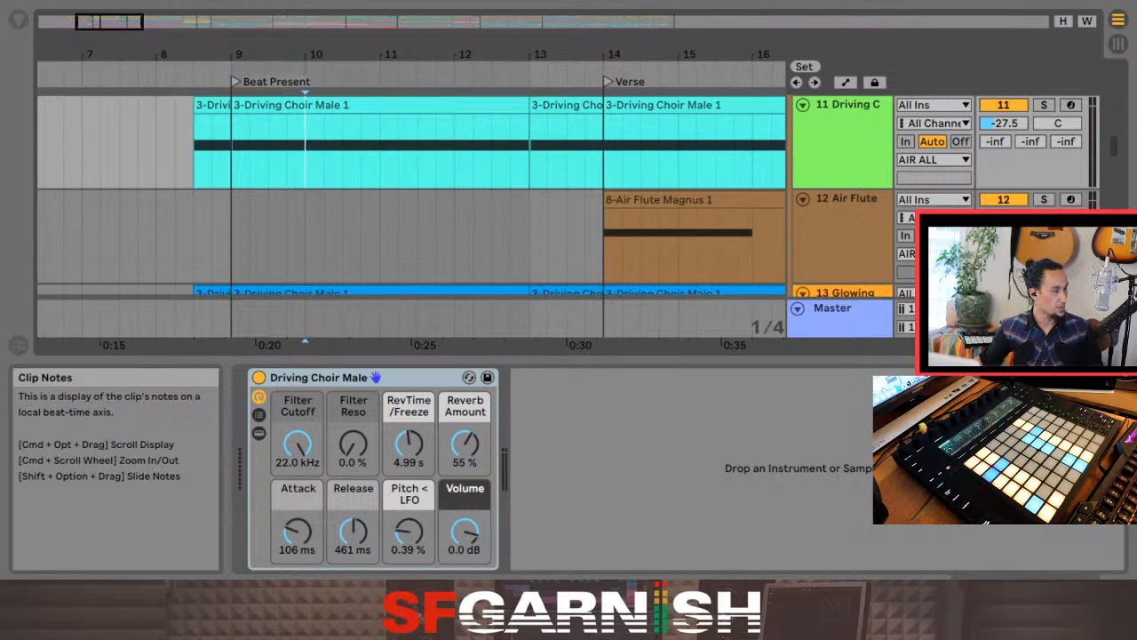
Step: Look over the scenes in the Session View and select the 4 WCP Tonbak track's slot in the No drums scene
key(Tab)
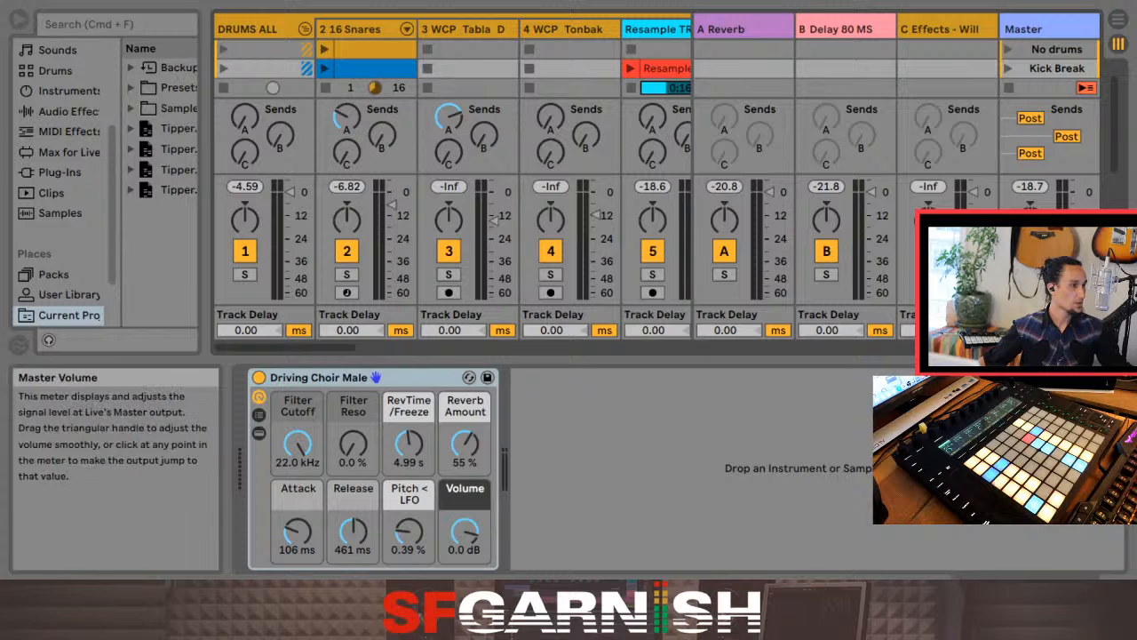
scroll(504, 59, down, 1)
scroll(504, 59, up, 2)
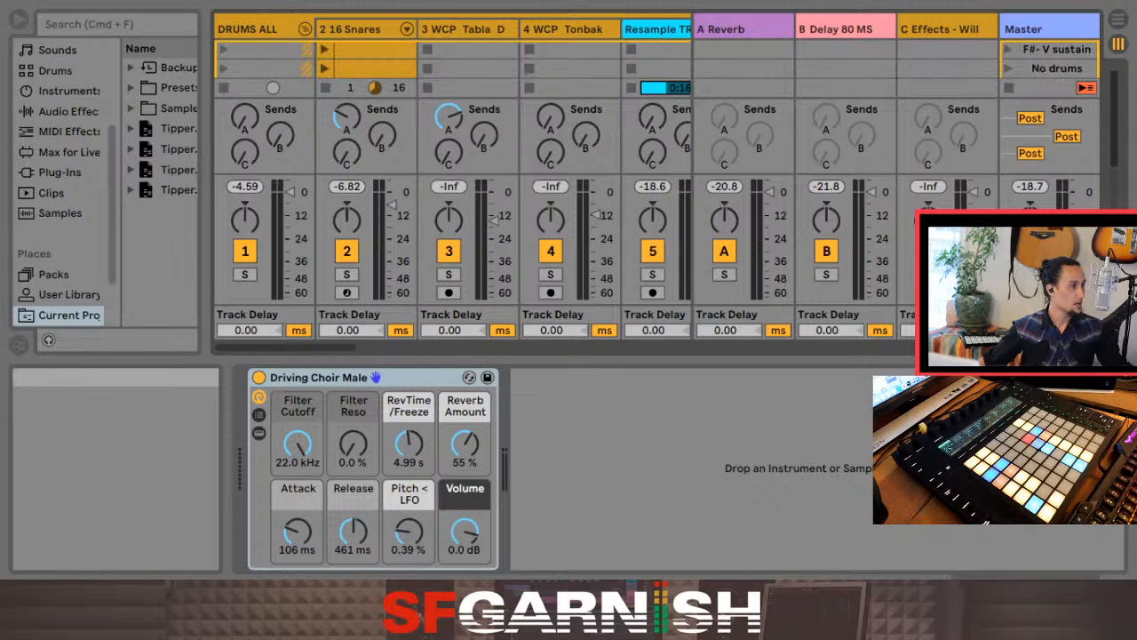
scroll(504, 58, down, 1)
scroll(503, 59, up, 1)
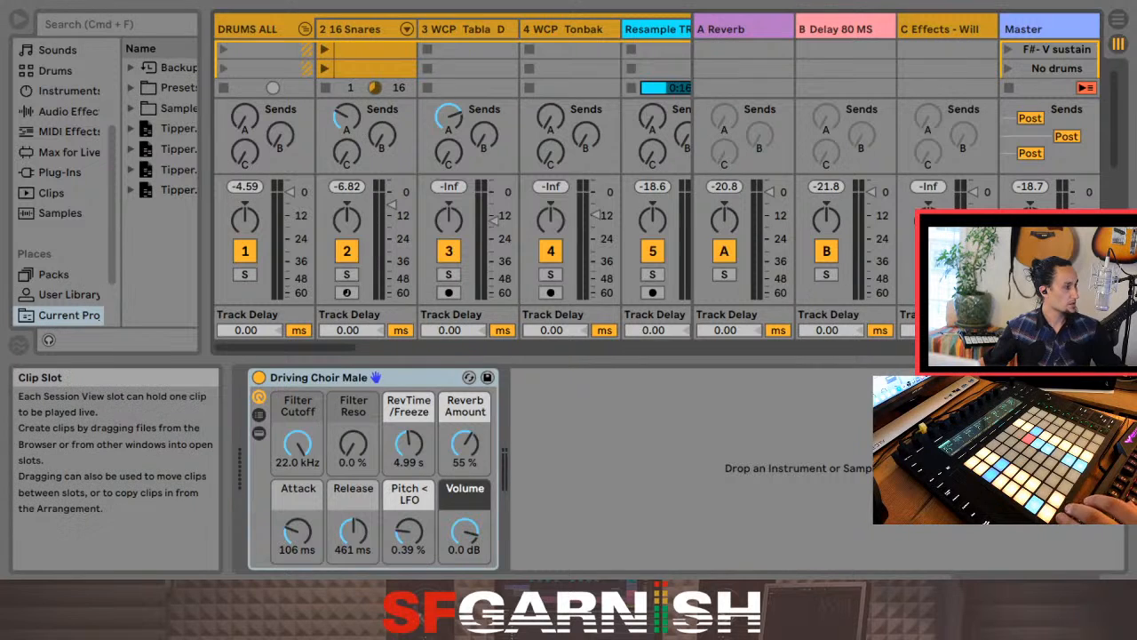
click(570, 68)
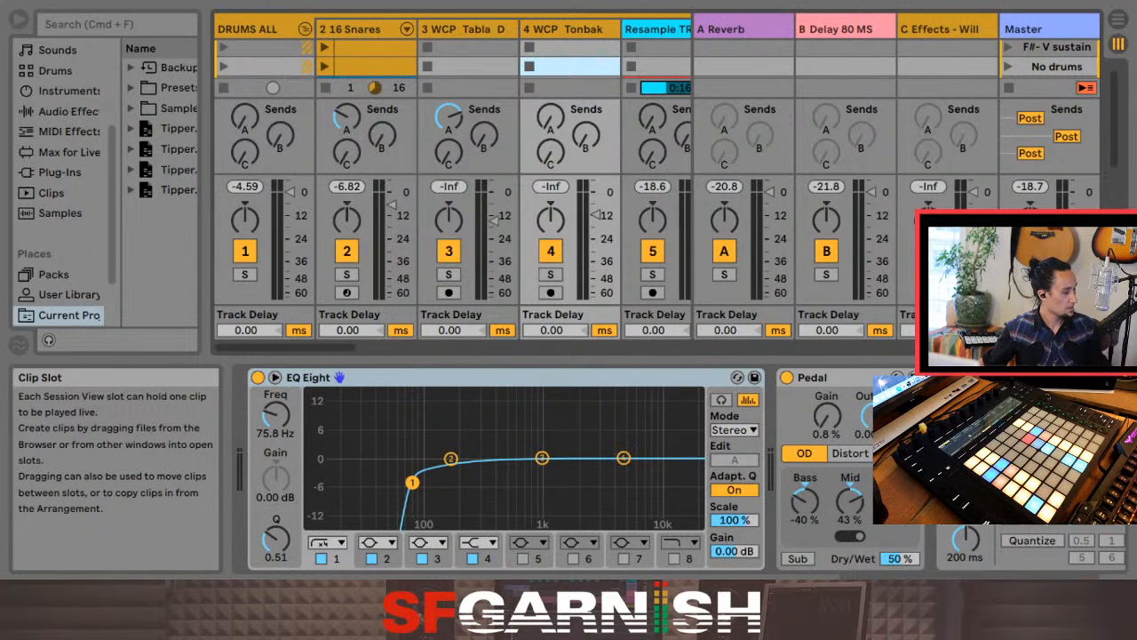
Step: Return to the Arrangement View, place the playback start at bar 1 on the Resample track, and restore arrangement playback
key(Tab)
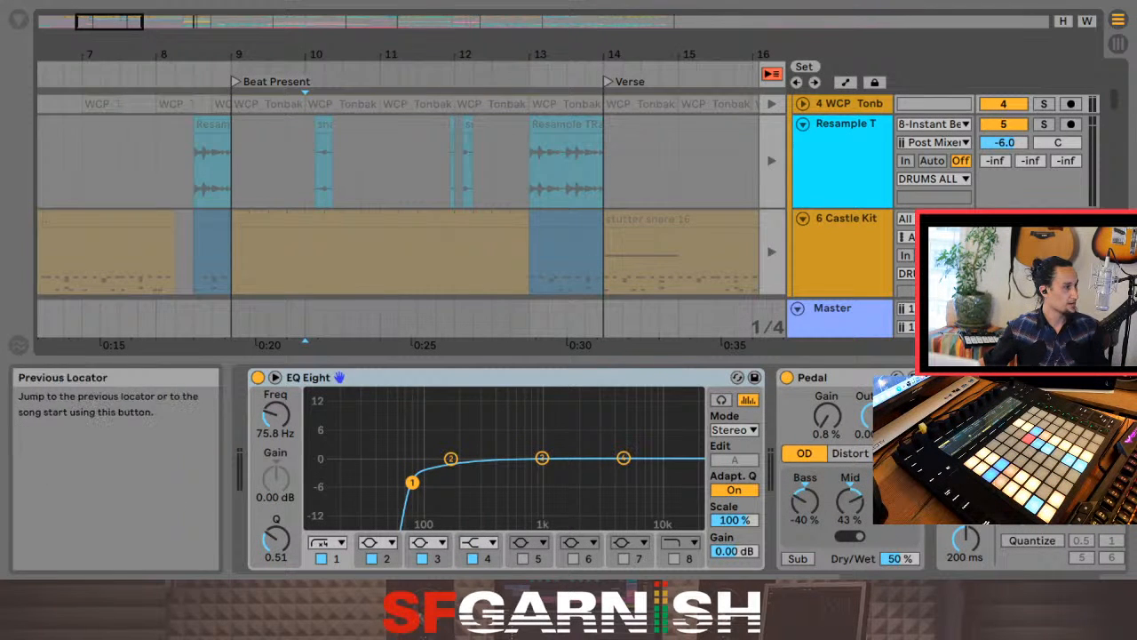
click(771, 73)
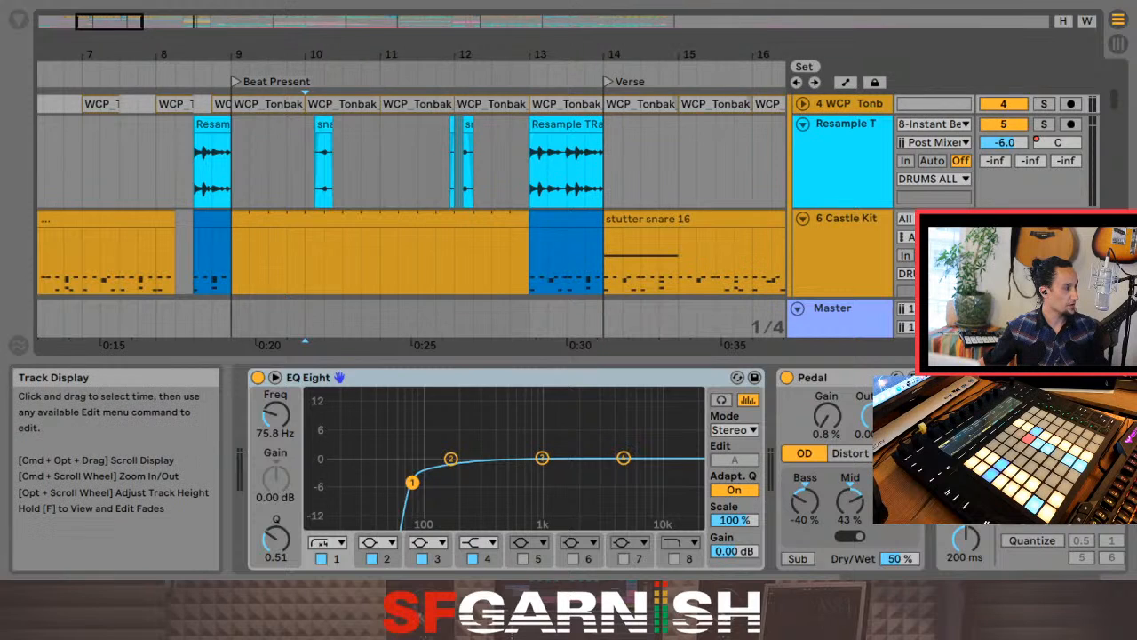
click(82, 160)
drag(82, 160, 37, 159)
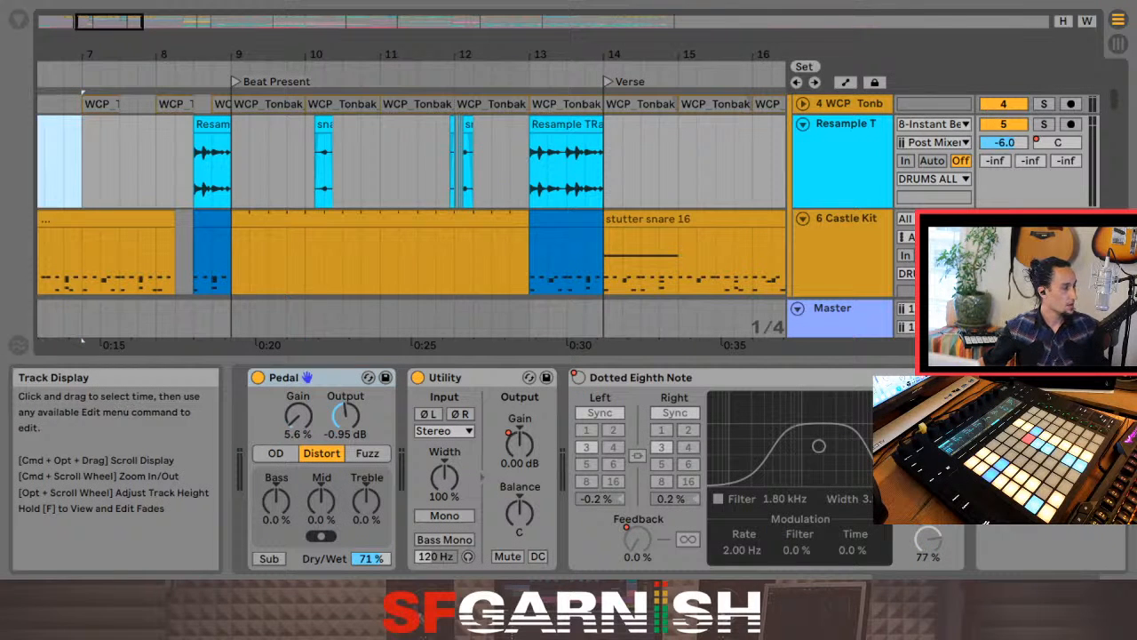
click(44, 161)
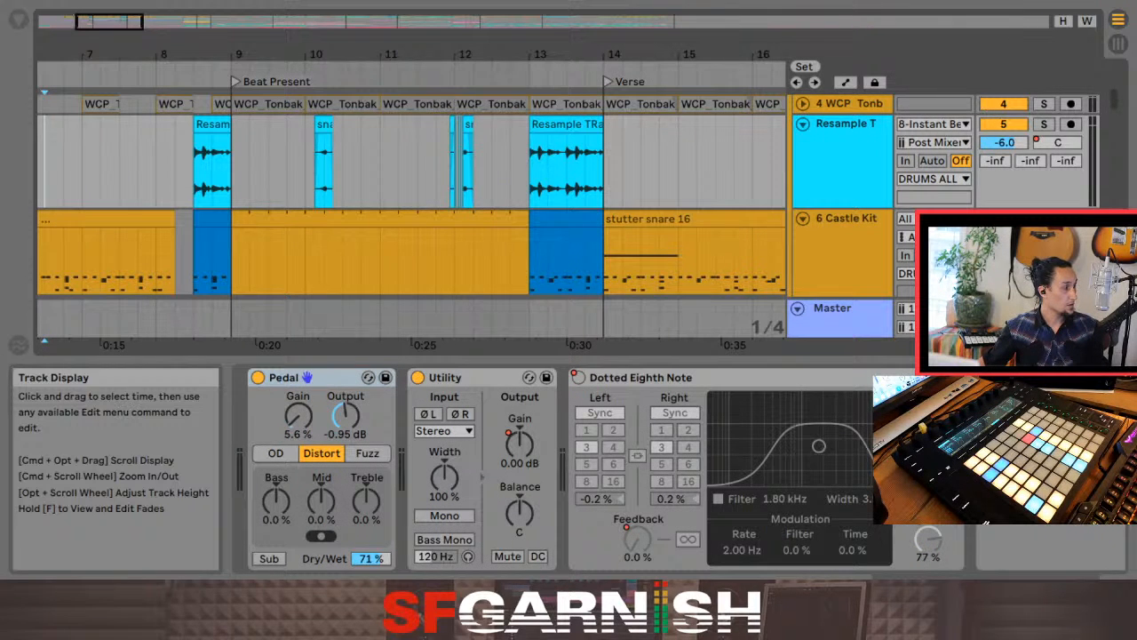
drag(107, 22, 69, 22)
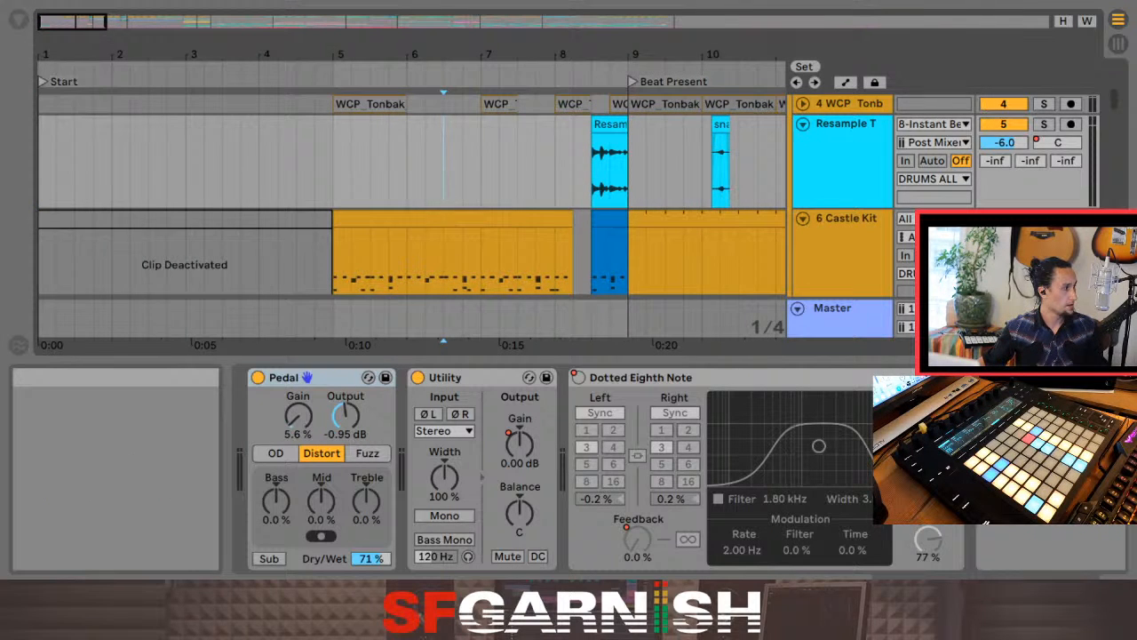
click(40, 161)
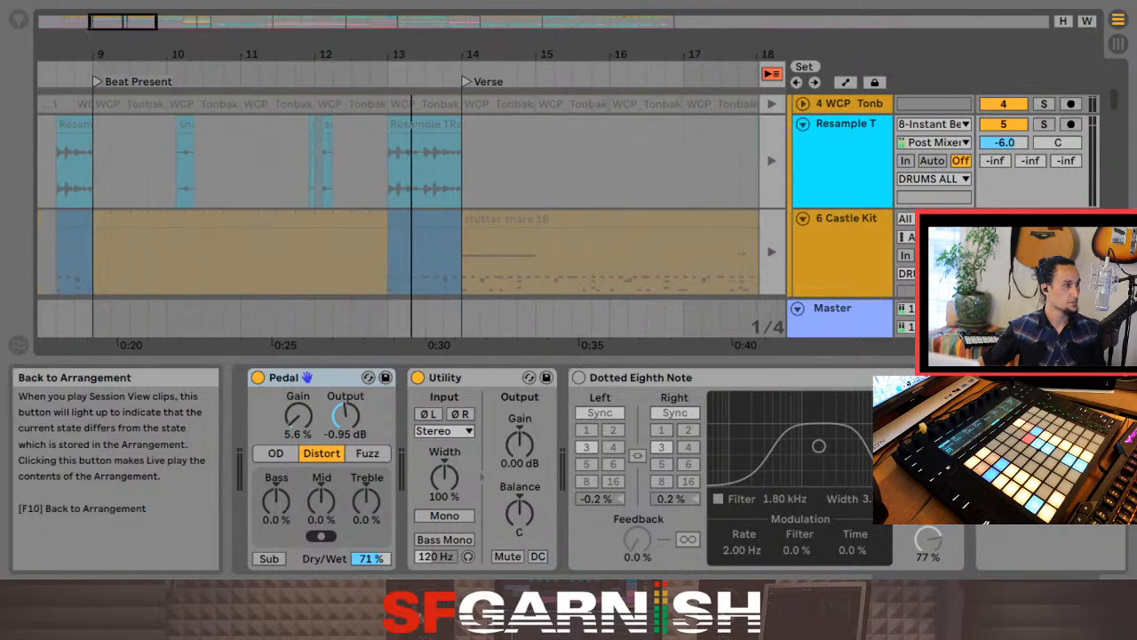
click(773, 74)
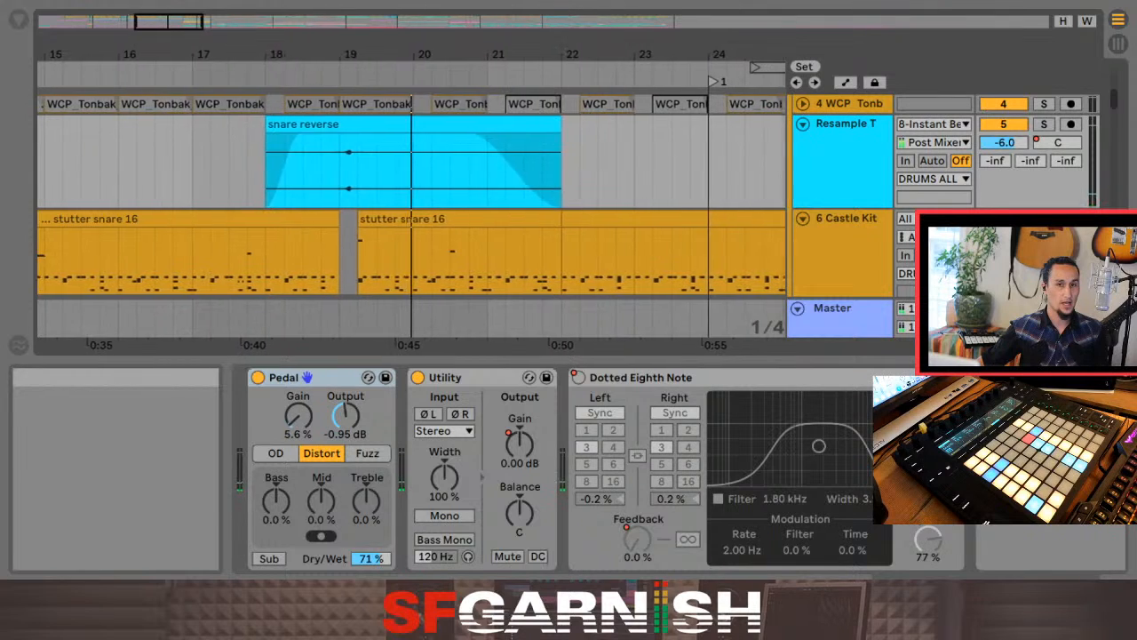
Step: Examine the drum, resample, tambourine and AIR ALL tracks from the verse through the Breakdown during playback, and stop playback after the End locator
scroll(409, 214, down, 5)
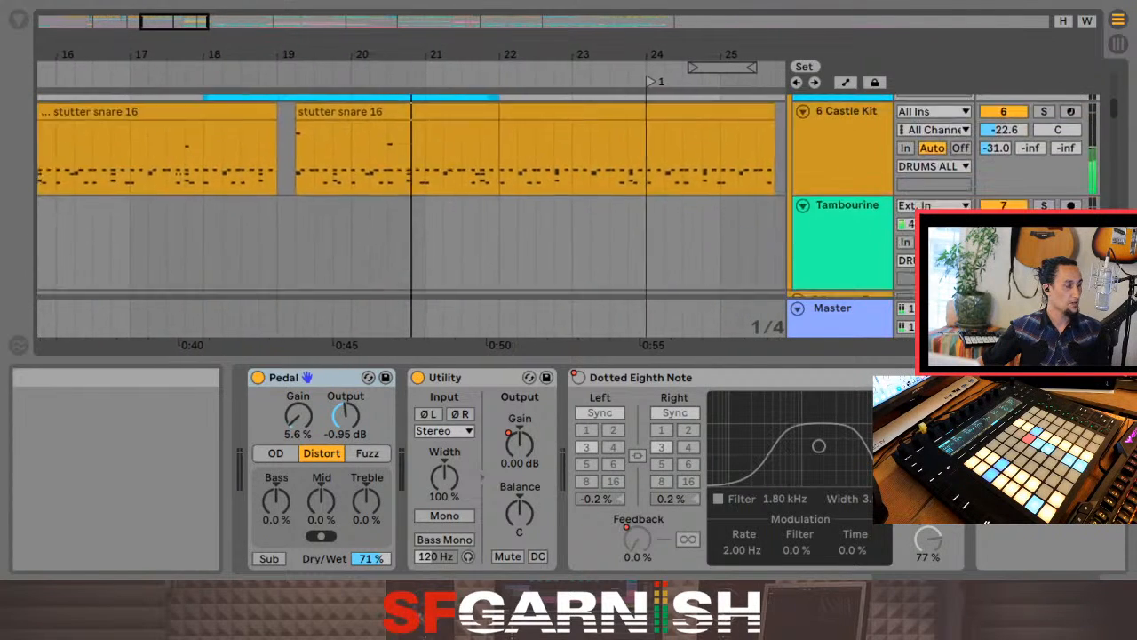
scroll(409, 213, down, 1)
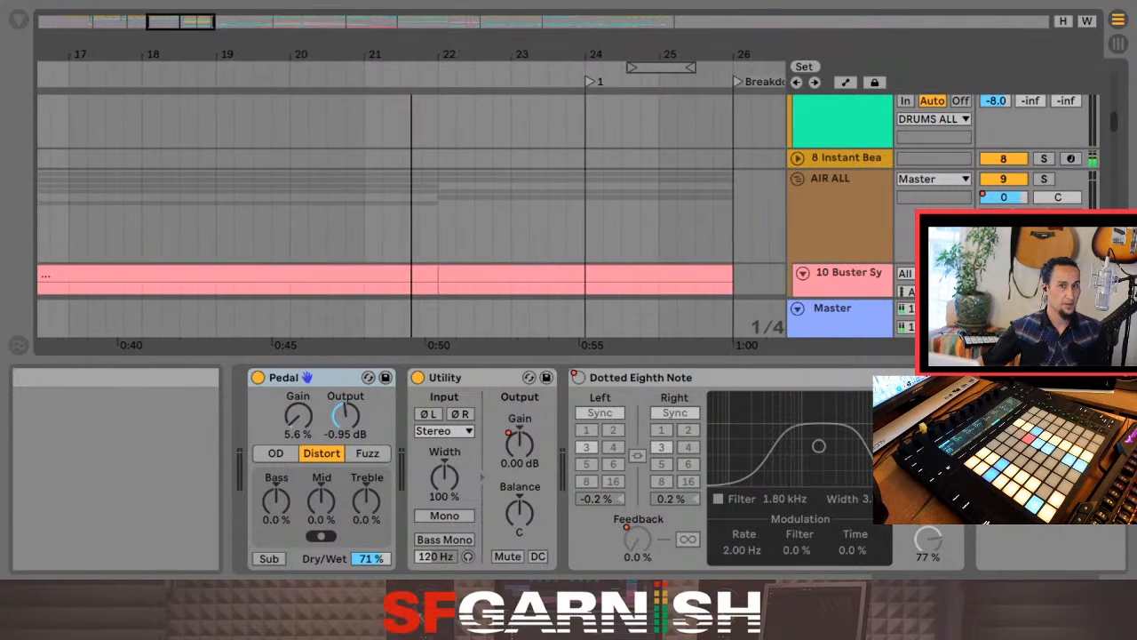
scroll(409, 213, up, 5)
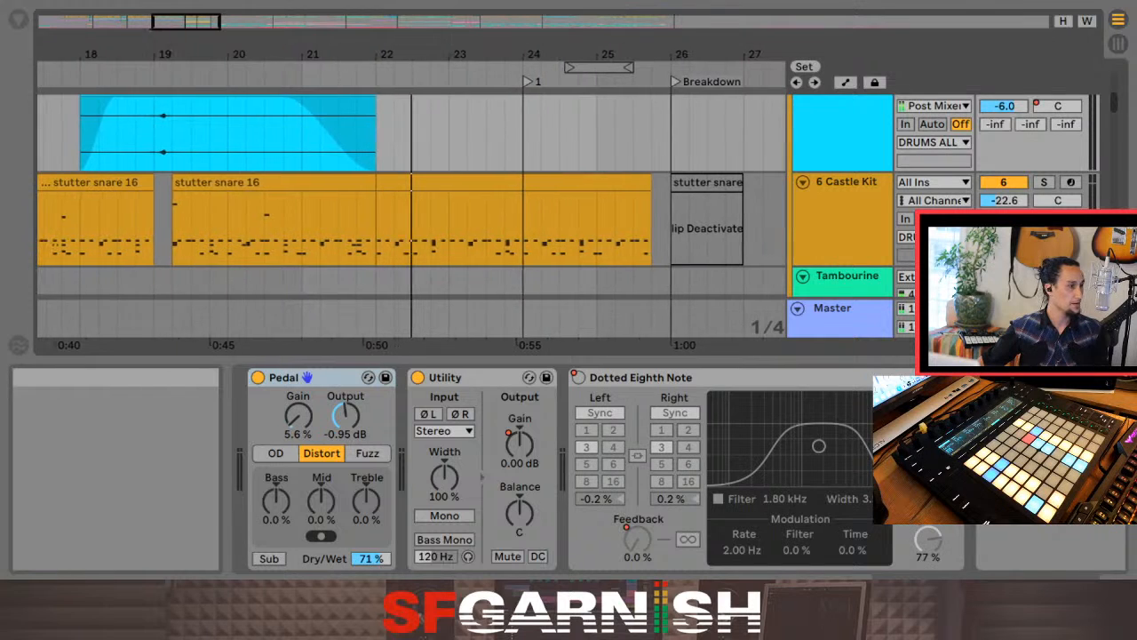
scroll(409, 214, up, 3)
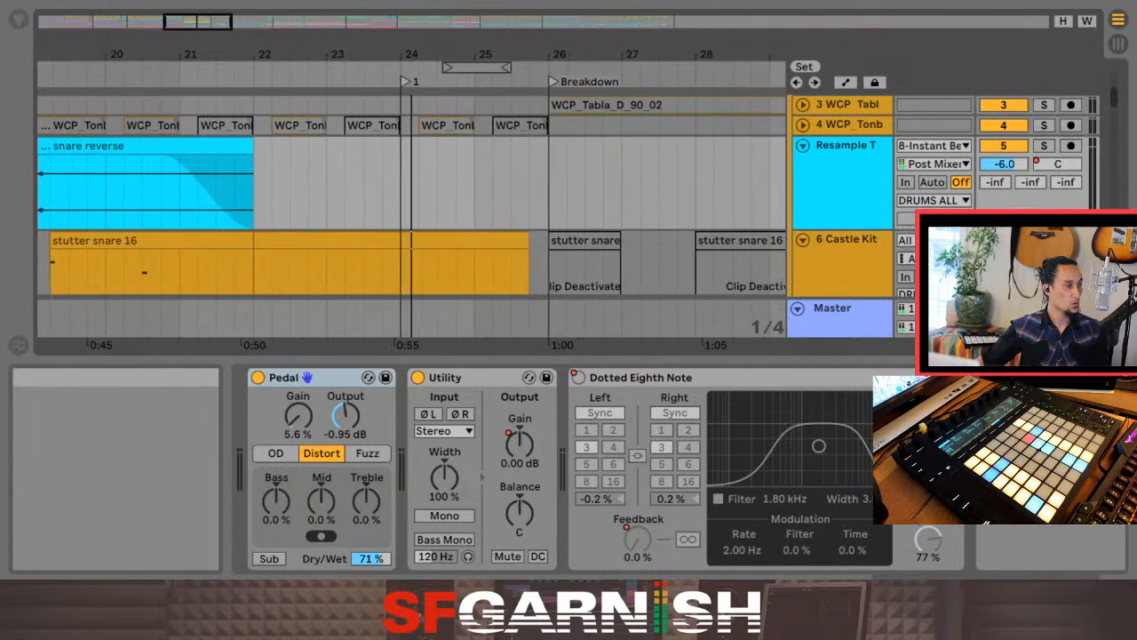
scroll(411, 235, up, 2)
scroll(412, 178, up, 5)
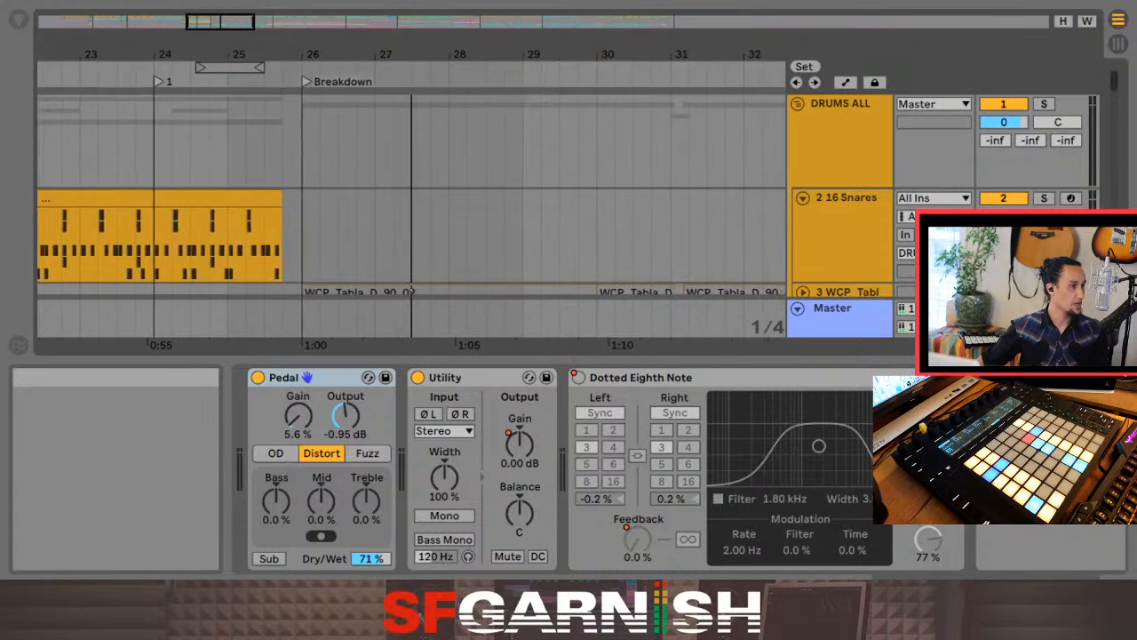
scroll(409, 223, down, 6)
scroll(408, 222, down, 5)
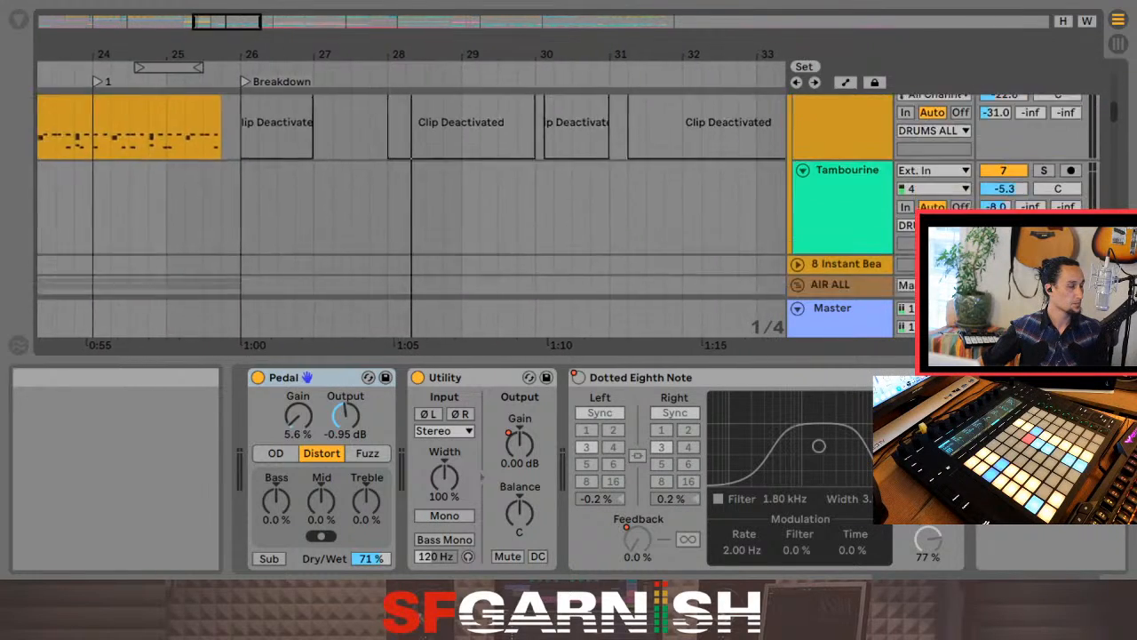
scroll(408, 222, up, 8)
scroll(409, 222, down, 2)
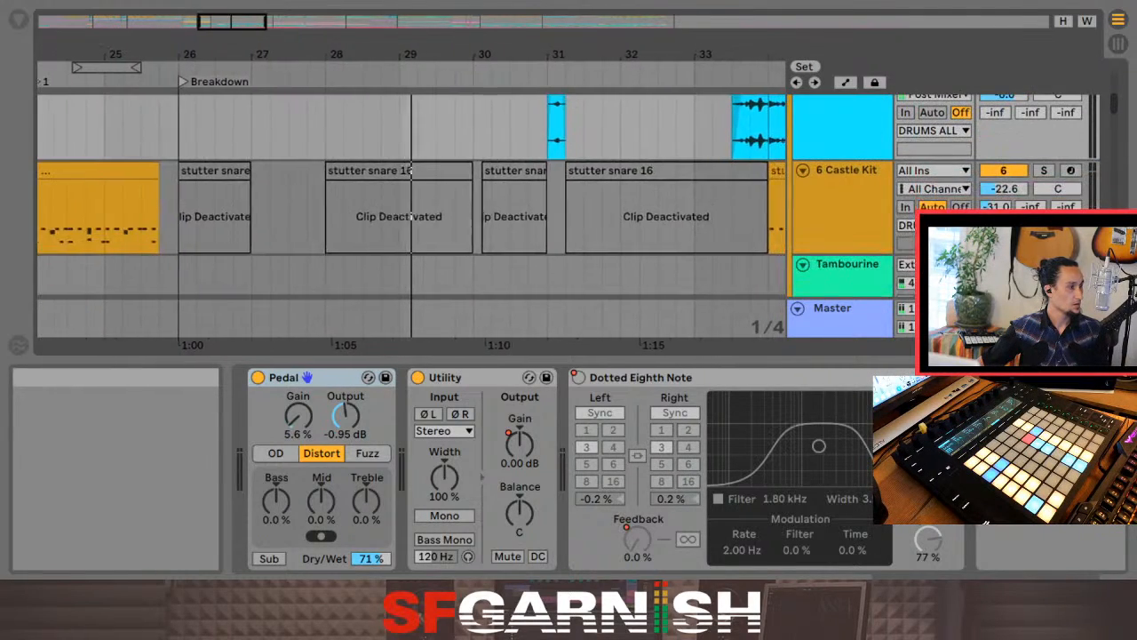
scroll(408, 222, down, 1)
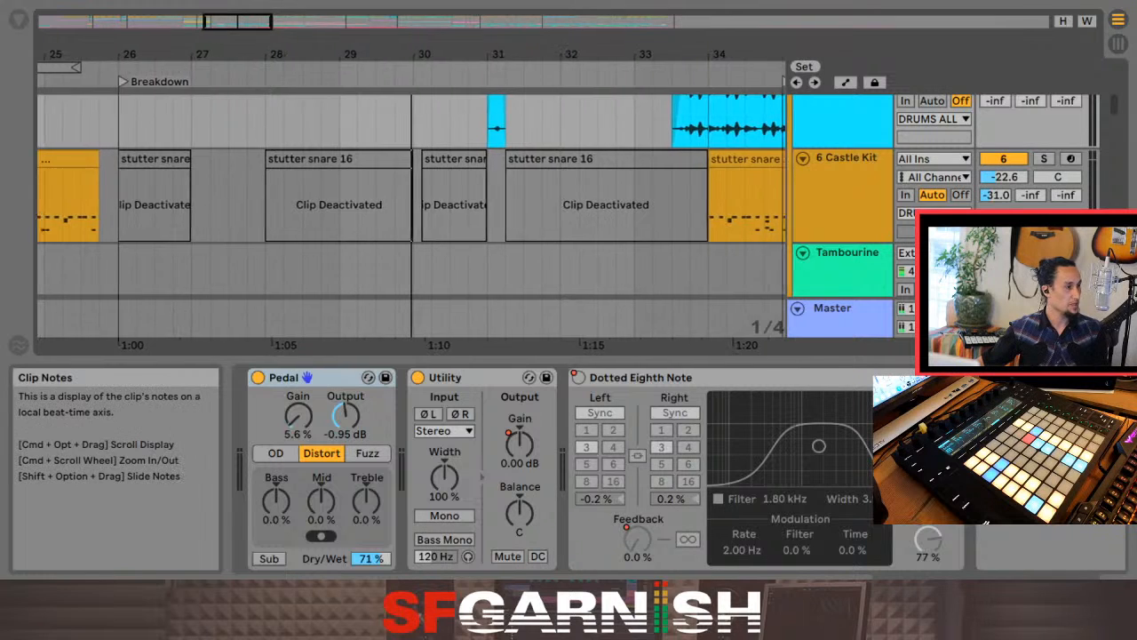
scroll(412, 158, down, 4)
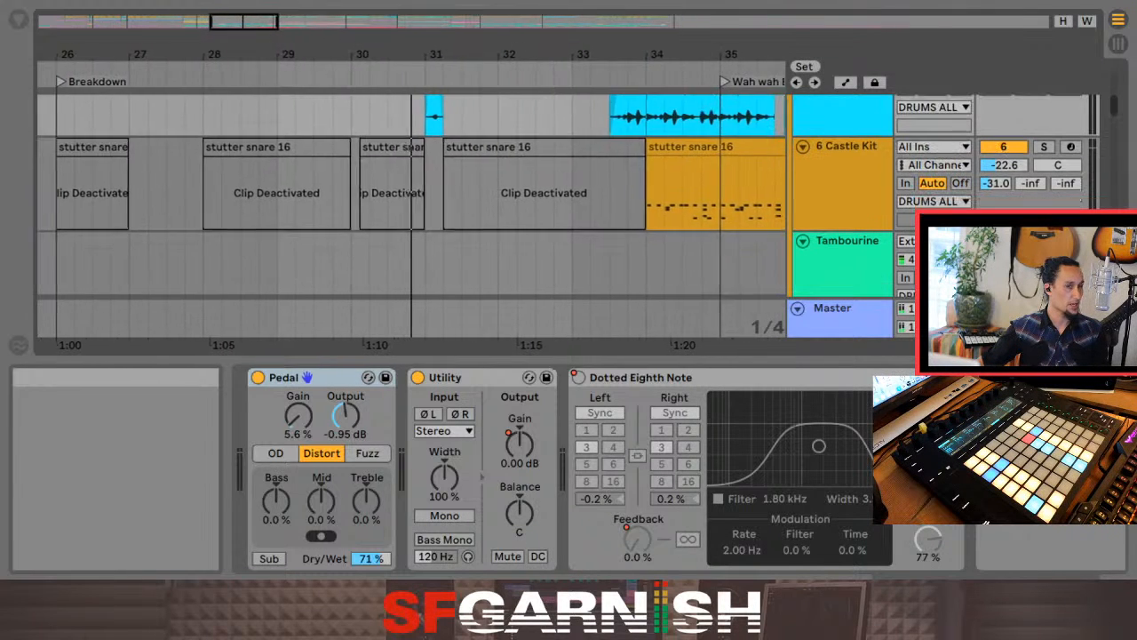
scroll(412, 204, down, 2)
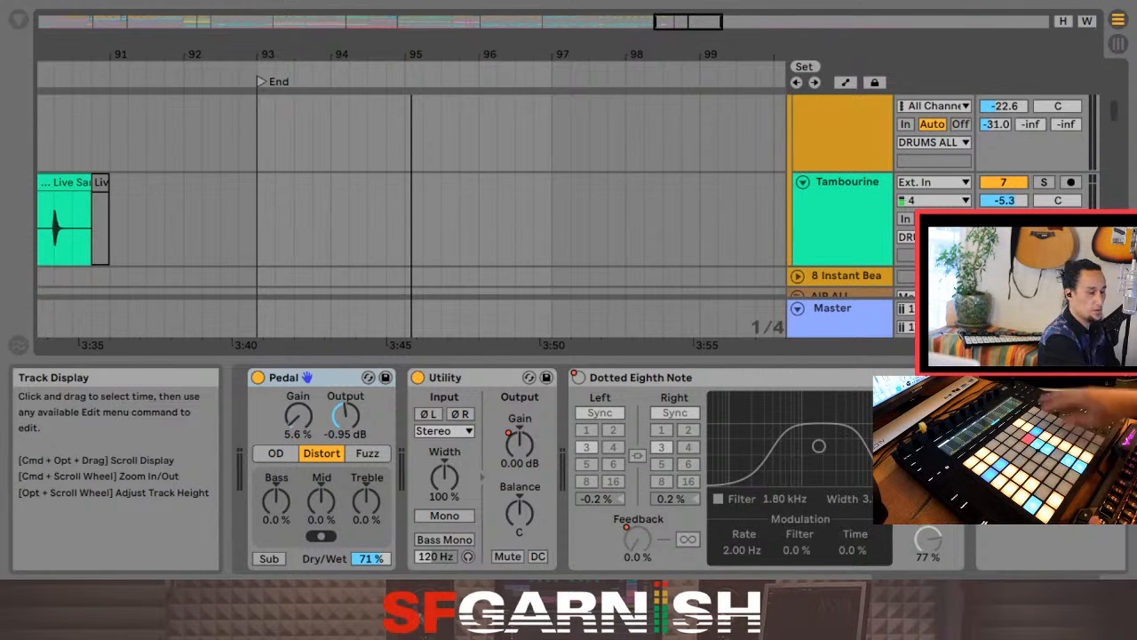
key(space)
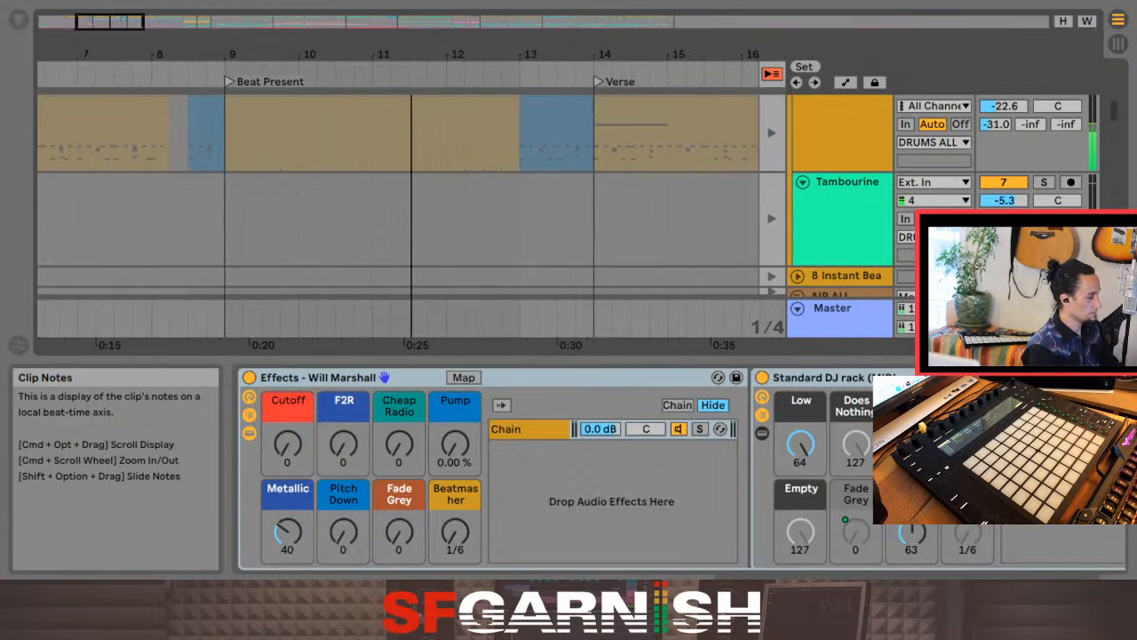
Step: Show the Master track's devices in the Session View and set the Fade macro of the Knob 1 Fade to Grey rack to 0
key(Tab)
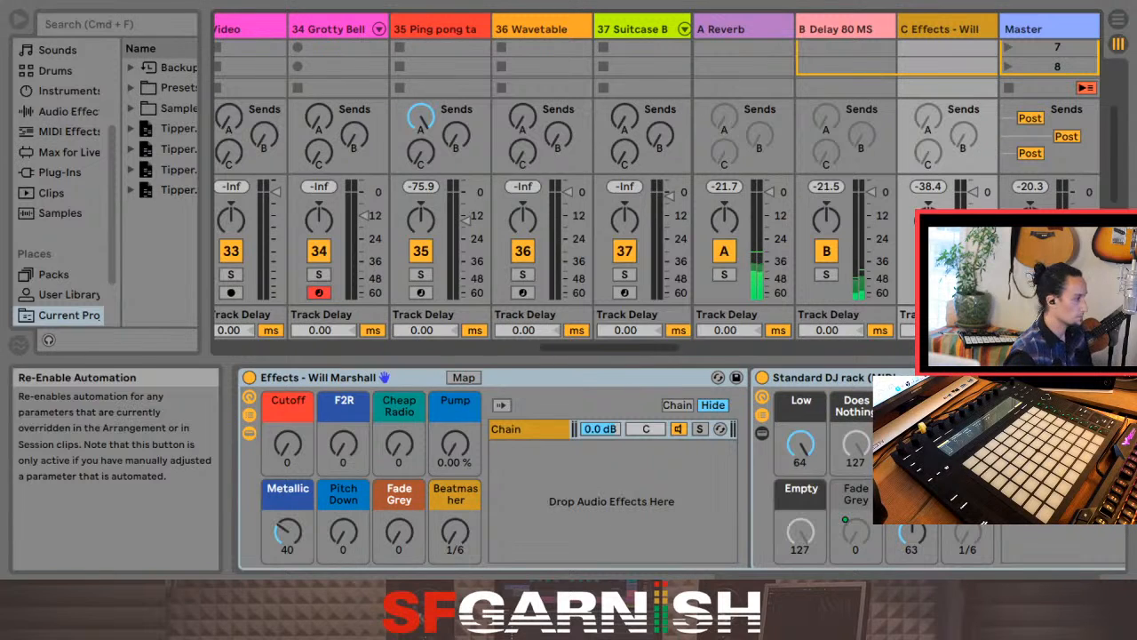
click(1046, 29)
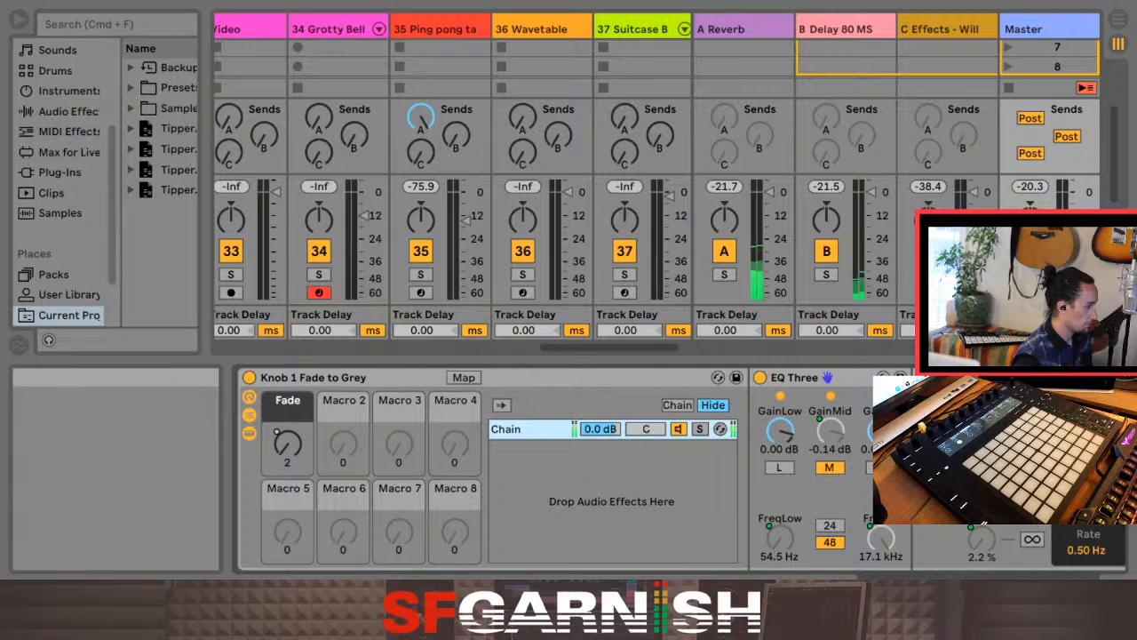
click(250, 378)
click(249, 377)
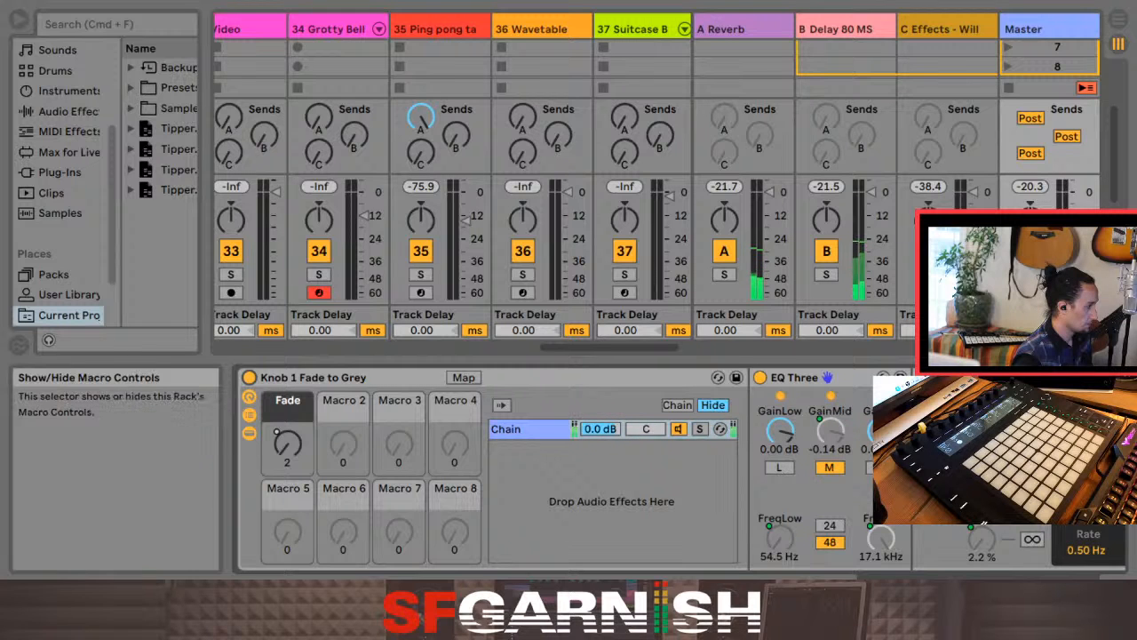
mouse_move(287, 444)
mouse_down()
mouse_move(286, 380)
mouse_move(287, 448)
mouse_up()
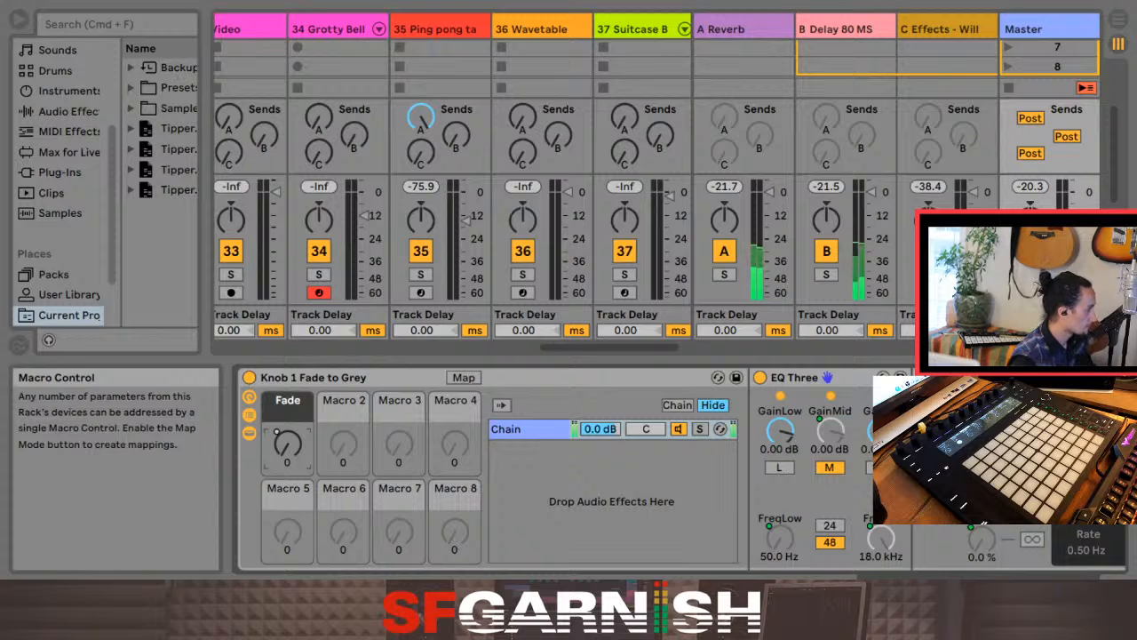
Step: Search the browser's audio effects for "super looper" and select the Knob 1 Super Looper rack in the Performance & DJ folder
key(super+f)
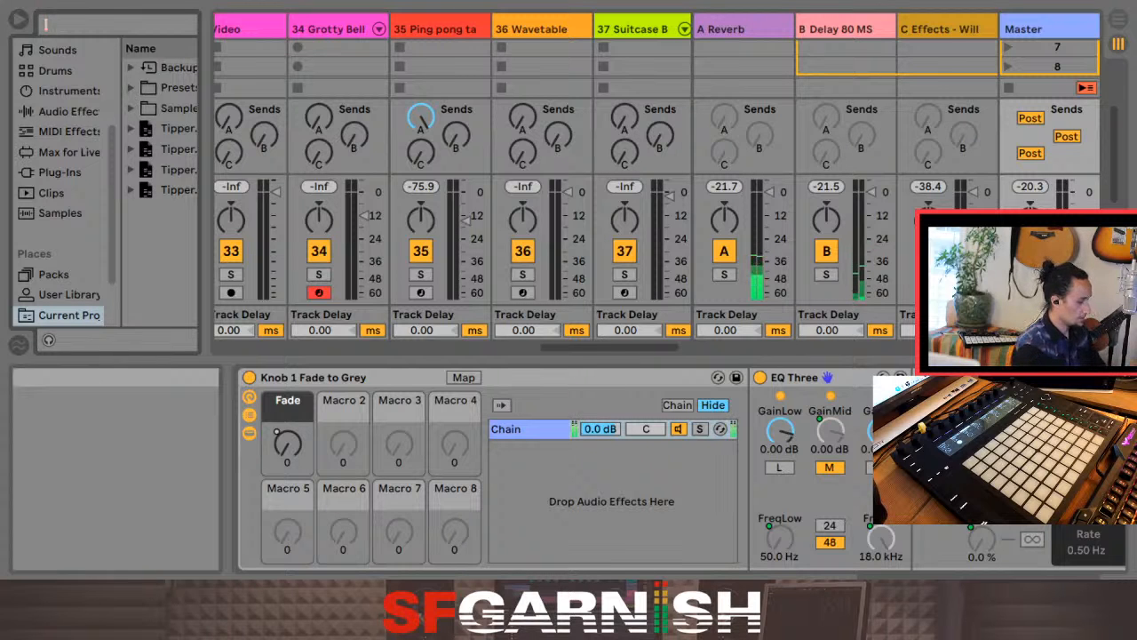
text(super looper)
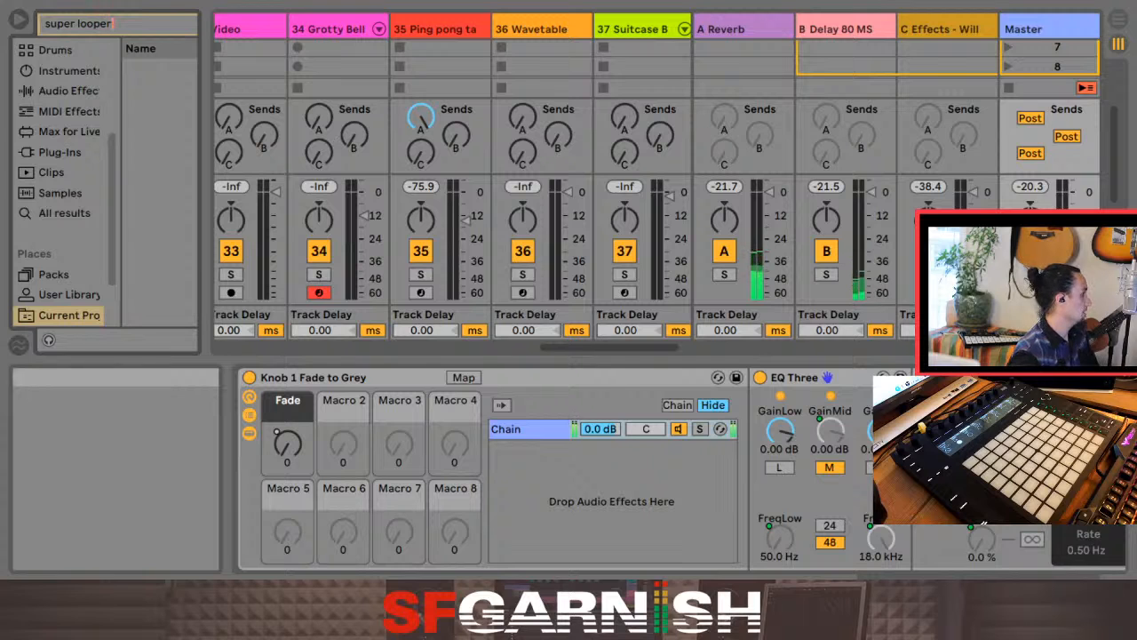
click(68, 91)
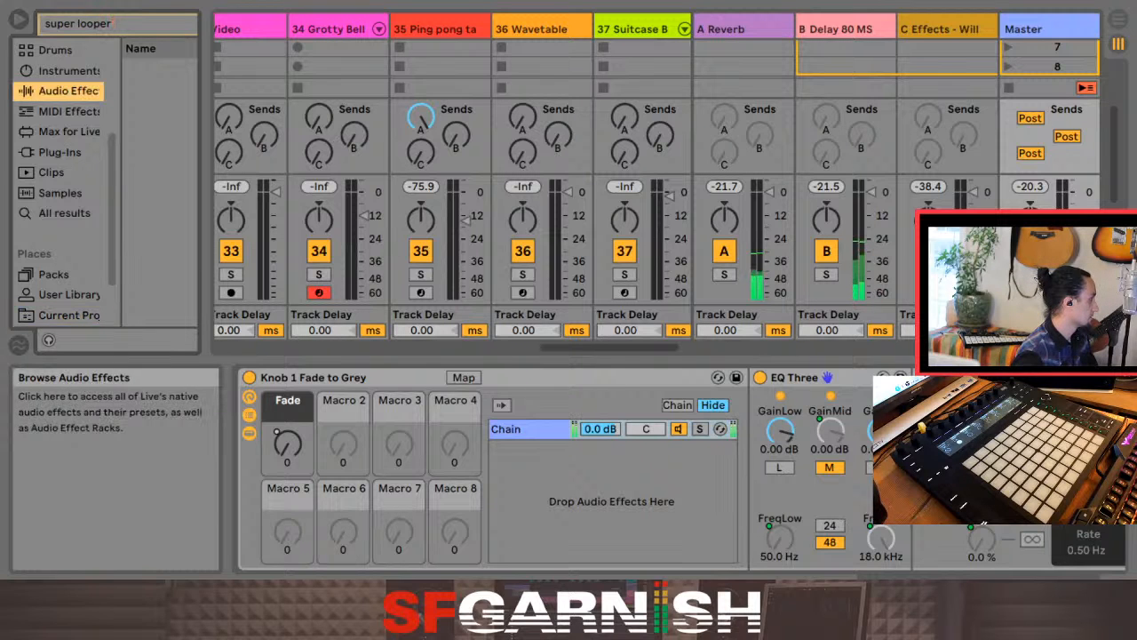
click(131, 67)
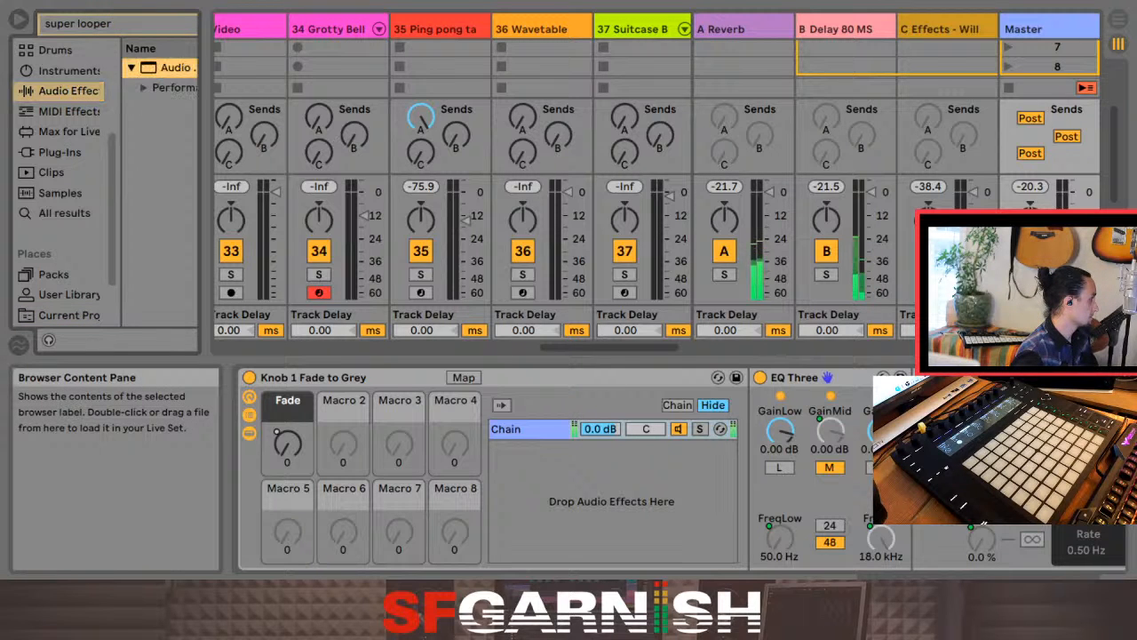
click(144, 88)
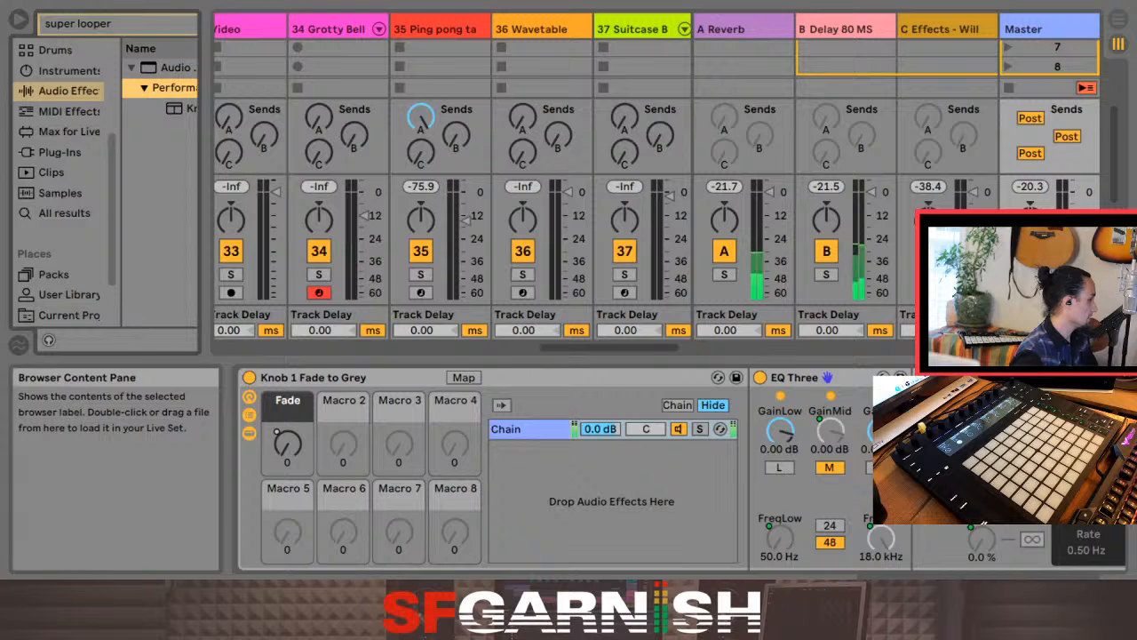
click(178, 109)
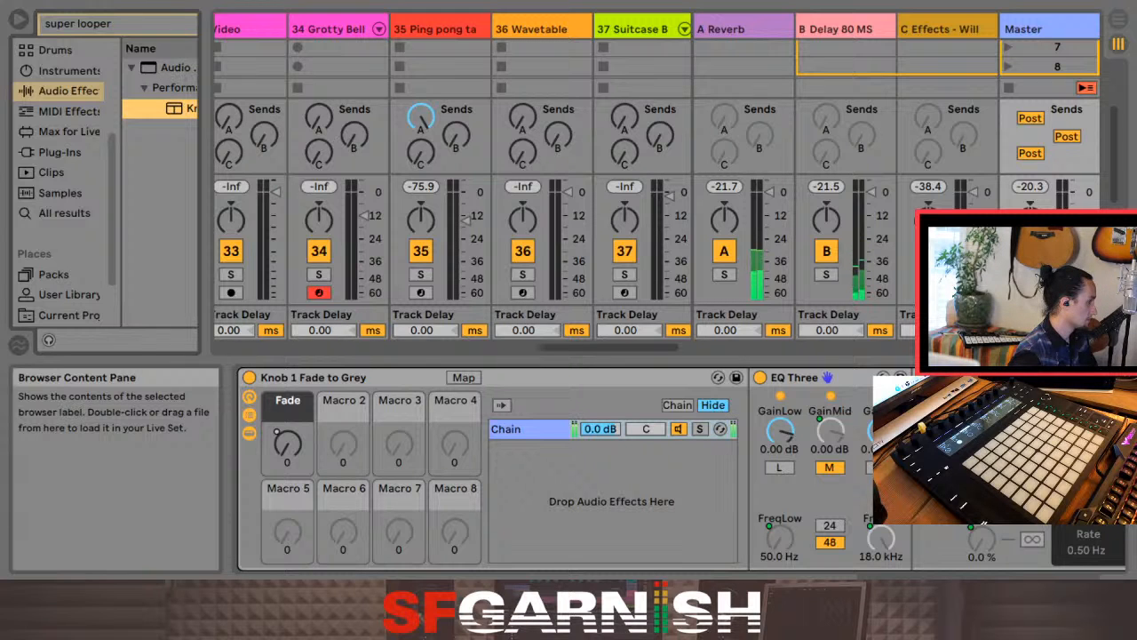
double_click(178, 108)
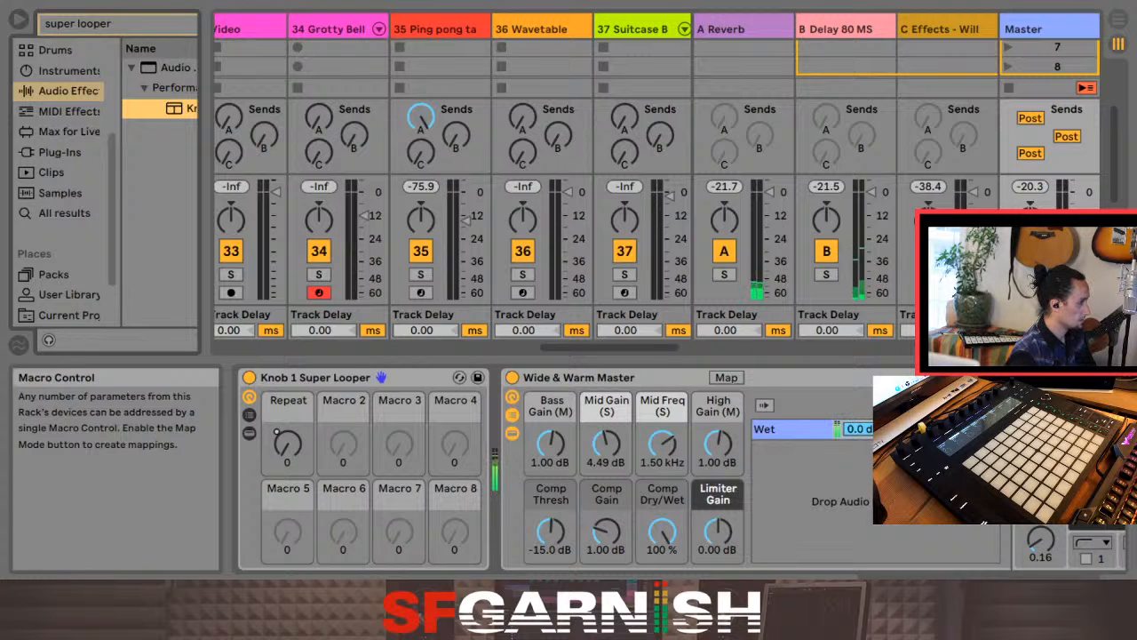
mouse_move(287, 443)
mouse_down()
mouse_move(287, 370)
mouse_move(287, 443)
mouse_up()
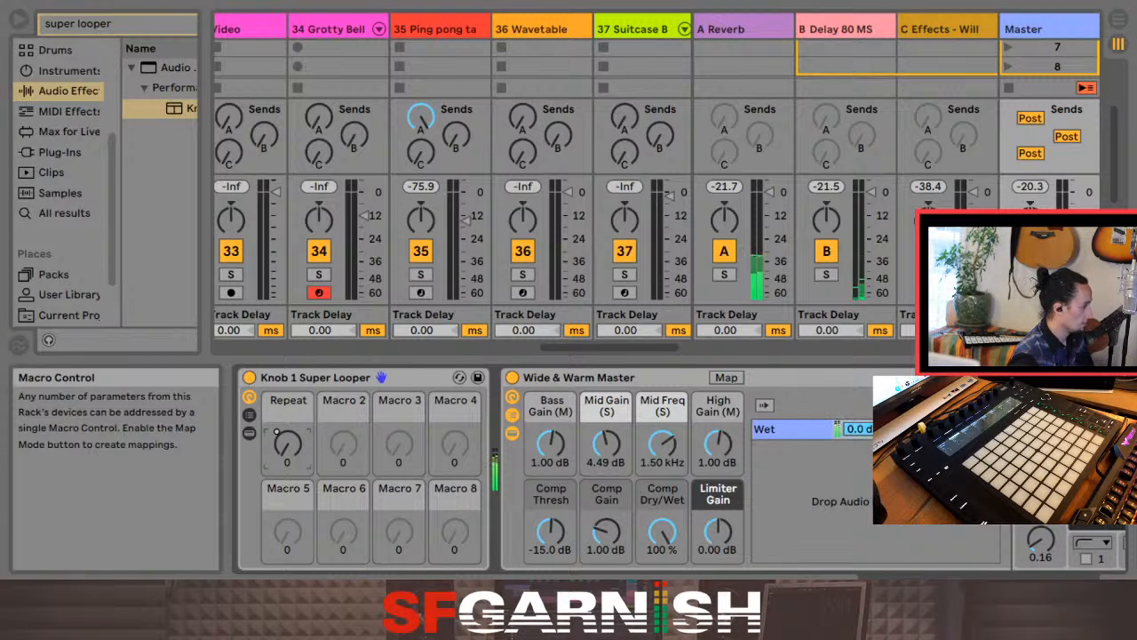
key(ctrl+z)
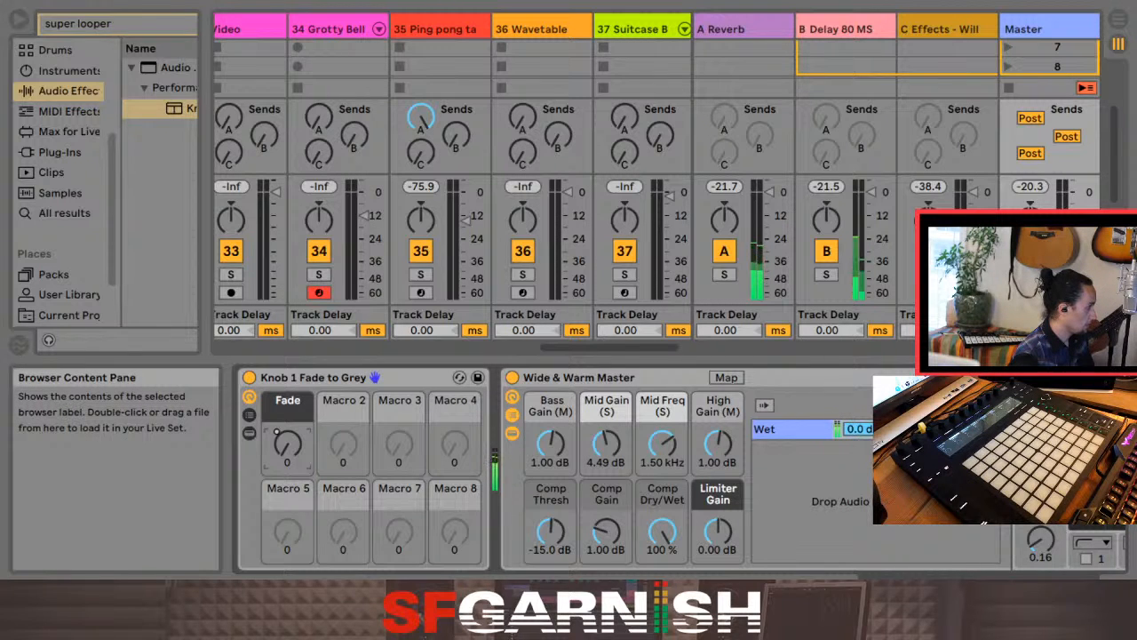
Step: Add the Knob 1 Super Looper rack to the Master track and move it into Knob 1 Fade to Grey as a second chain, with its devices shown
drag(178, 109, 499, 467)
click(249, 414)
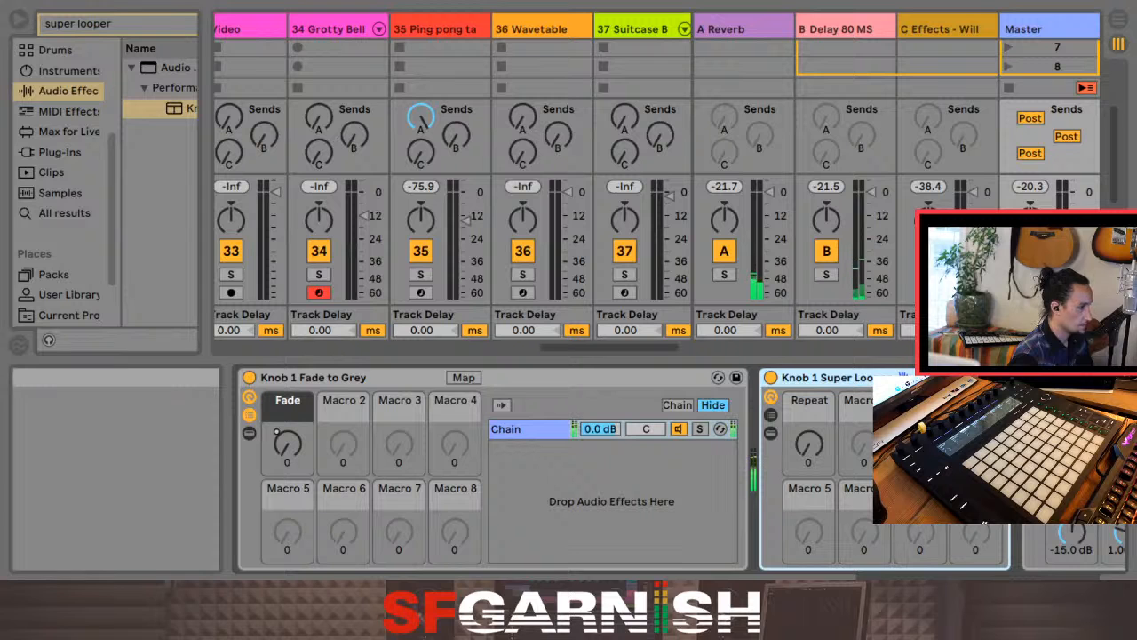
drag(828, 378, 611, 502)
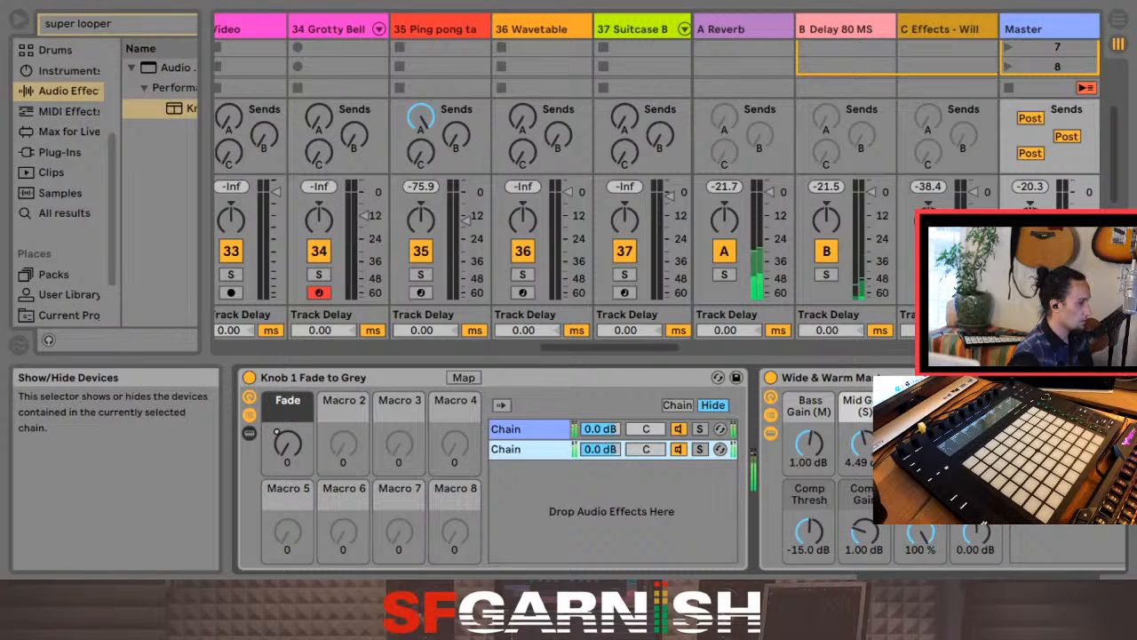
click(249, 432)
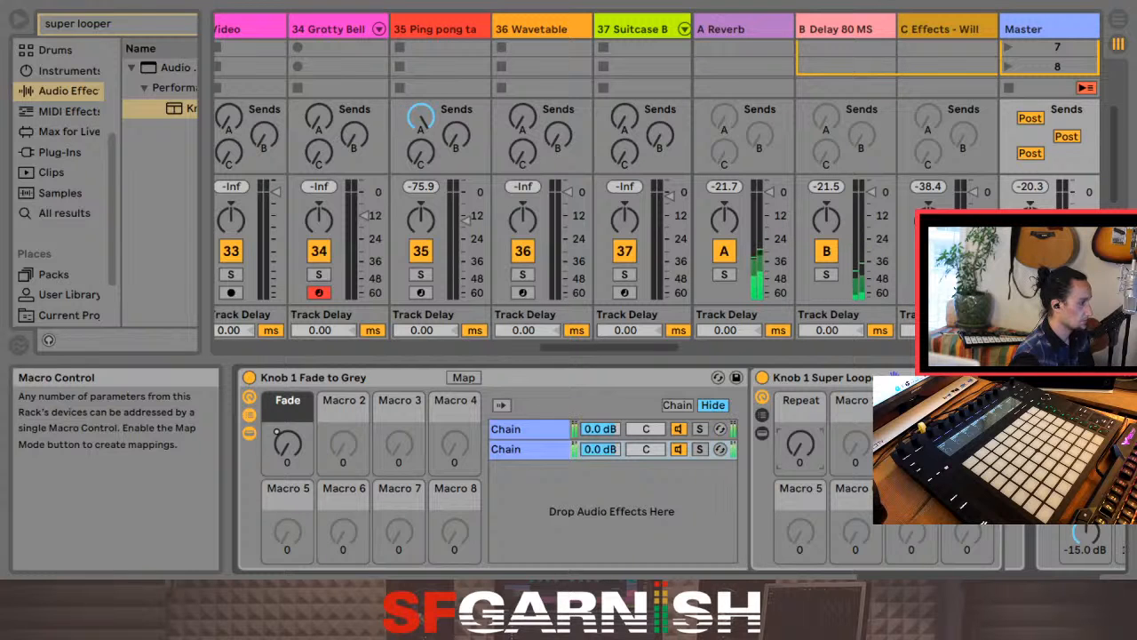
Step: Map the Super Looper's Repeat macro to Macro 2 of the Knob 1 Fade to Grey rack, and select that outer rack
right_click(799, 445)
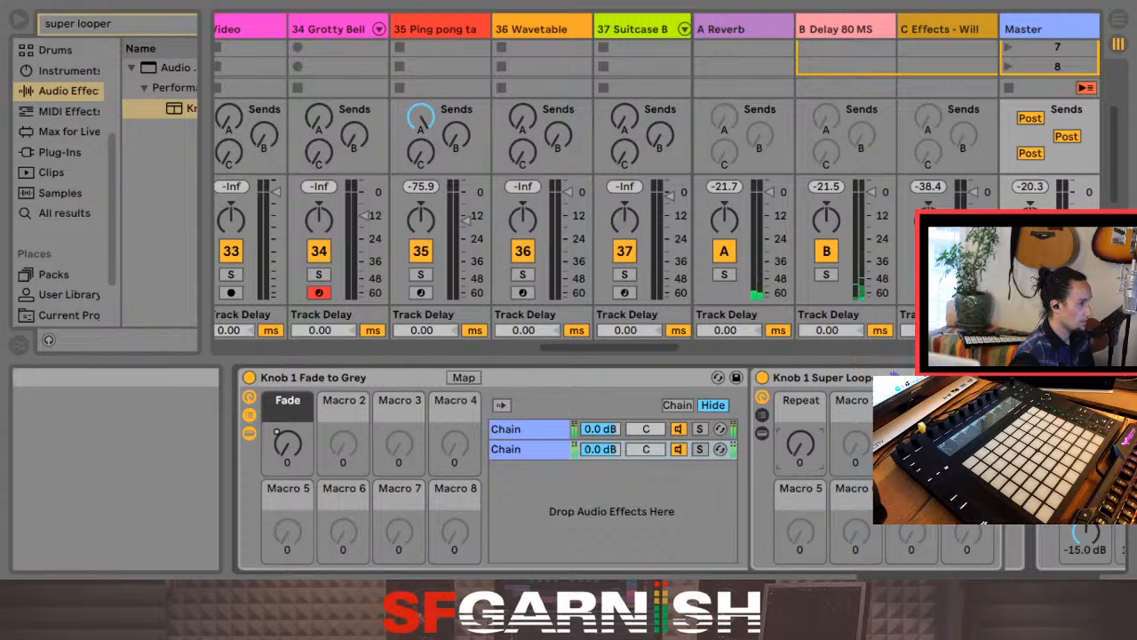
click(853, 506)
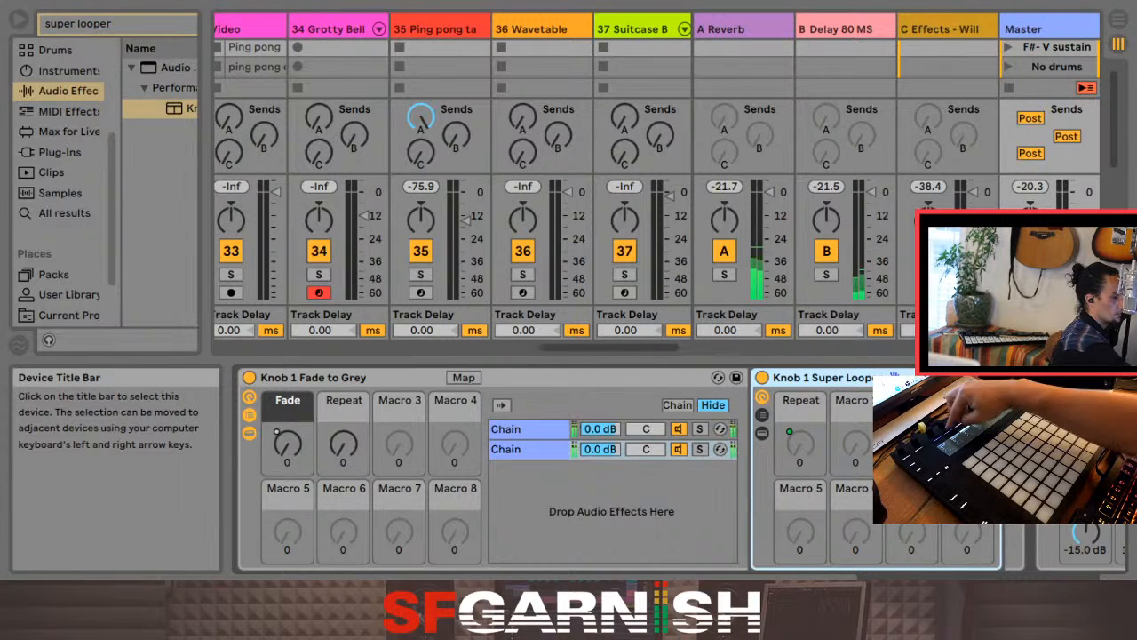
click(375, 377)
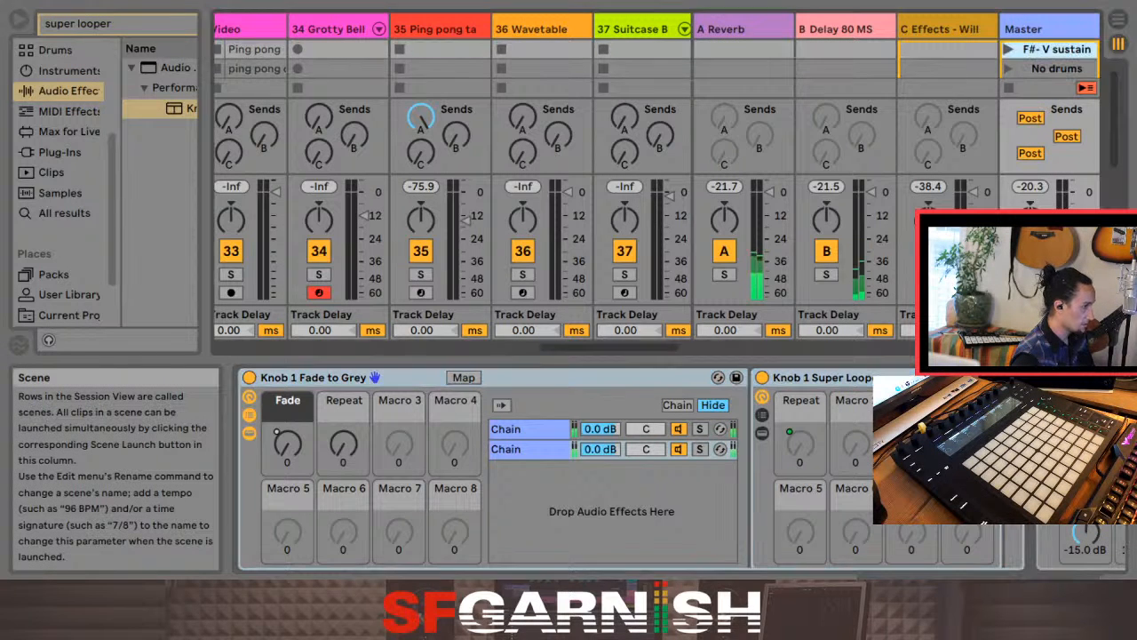
Step: Stop playback at the End locator on the Arrangement's Tambourine track, and return to the Master track's devices in the Session View
key(Tab)
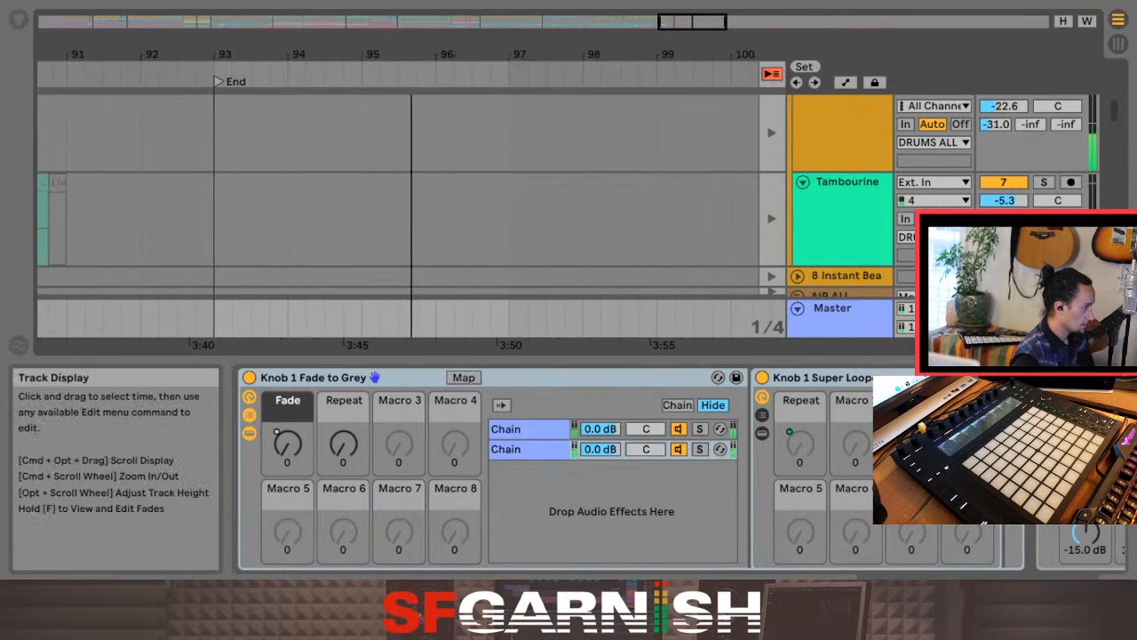
key(space)
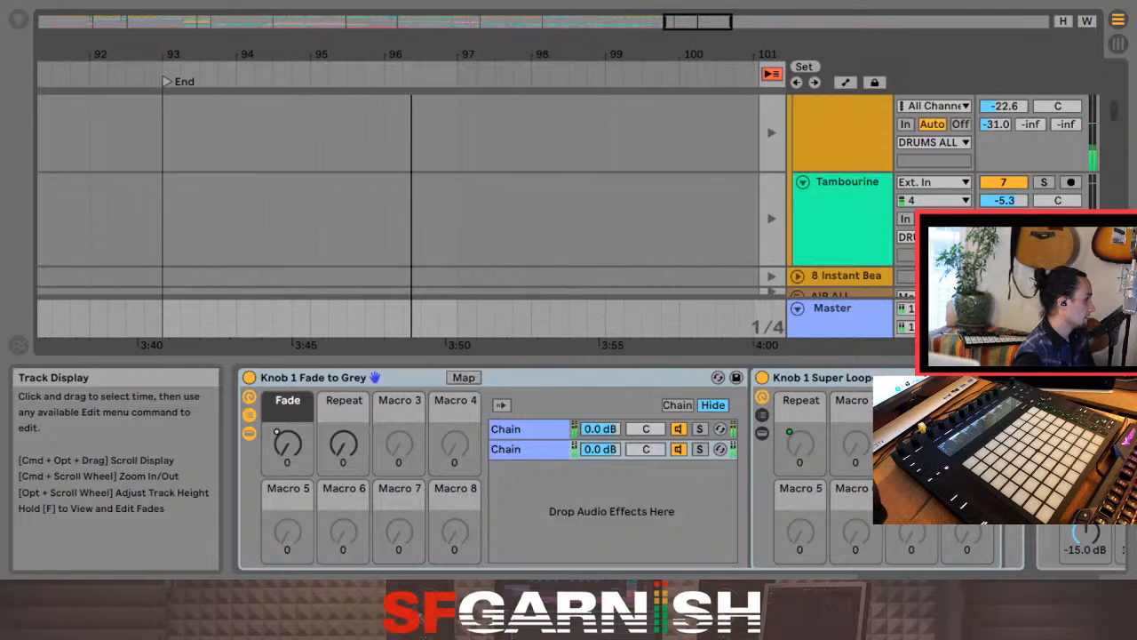
click(163, 219)
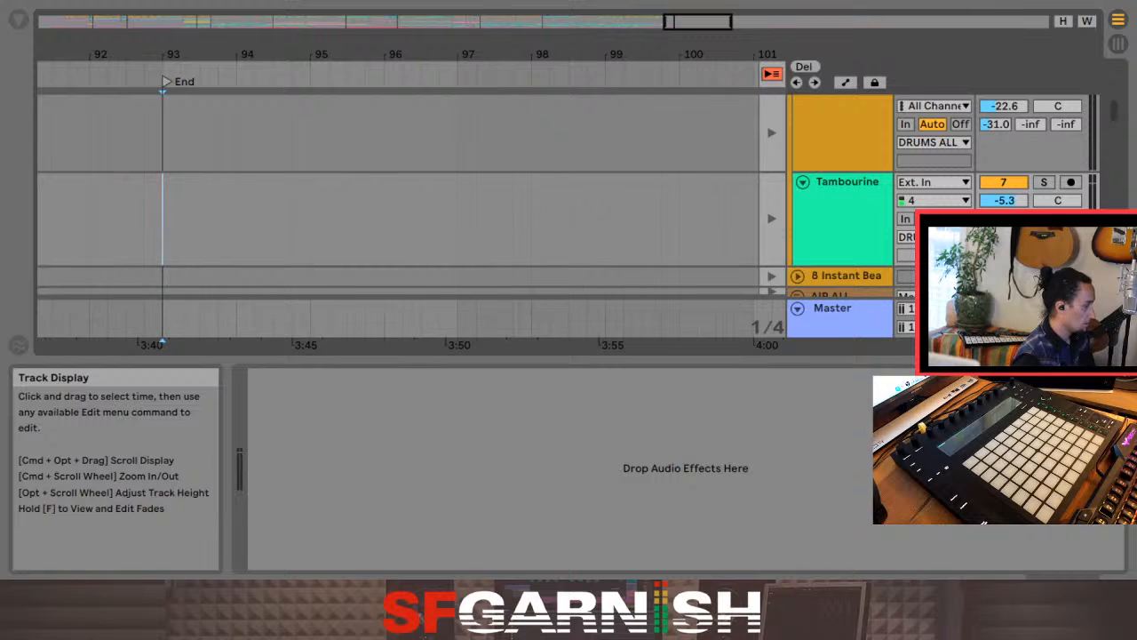
key(Tab)
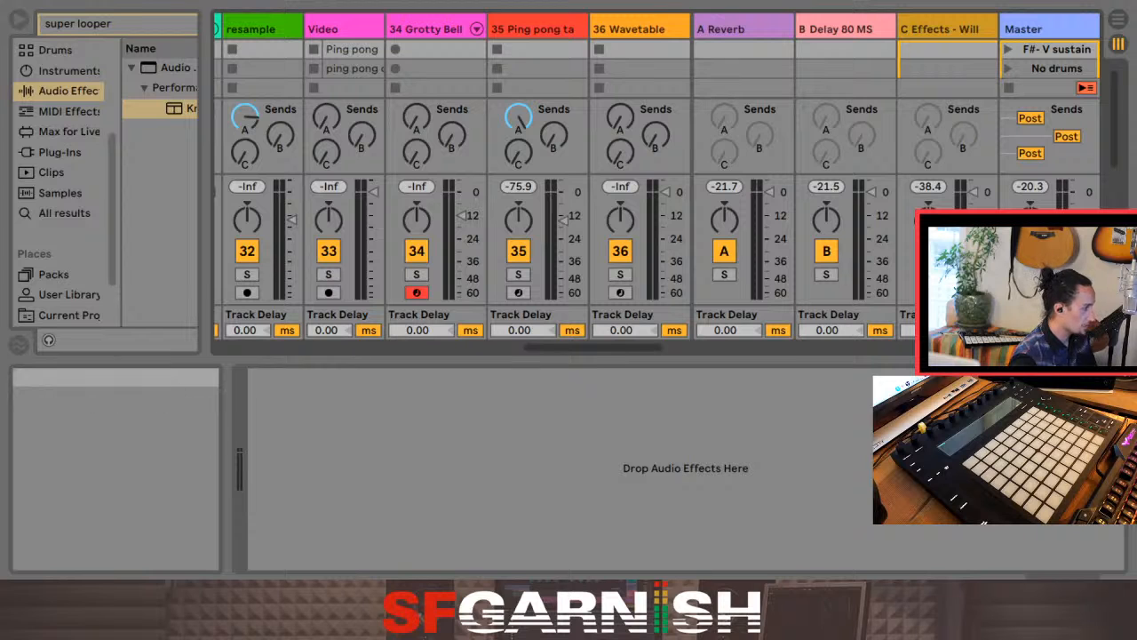
click(1046, 28)
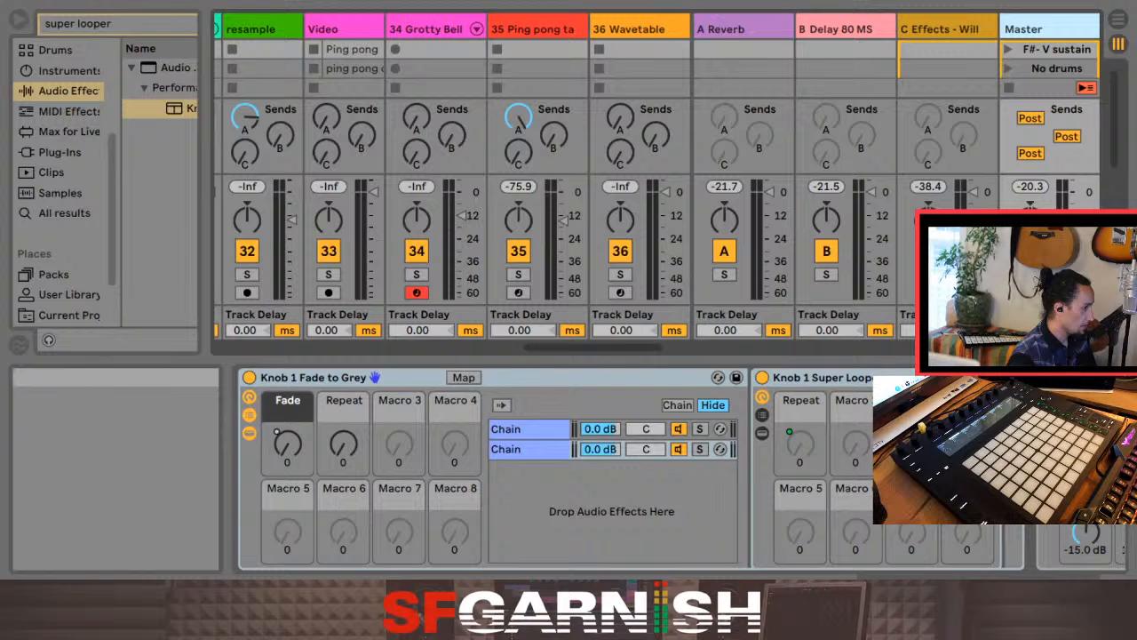
Step: Widen the browser so the full preset names fit, bring its Collections into view, and leave full-screen mode
drag(206, 222, 377, 222)
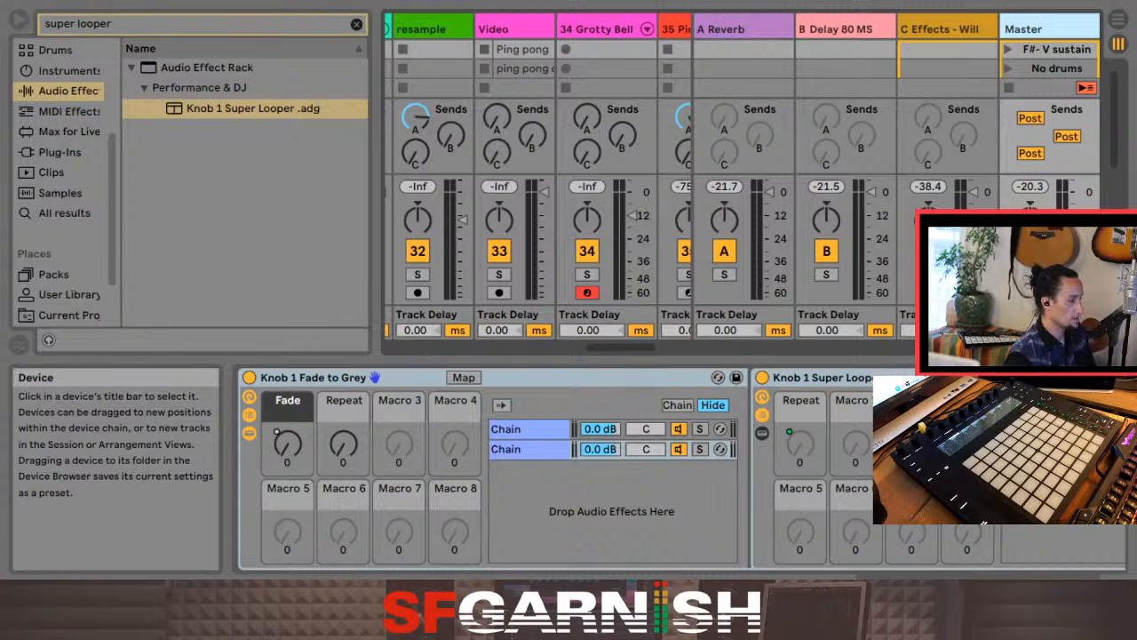
scroll(62, 178, up, 3)
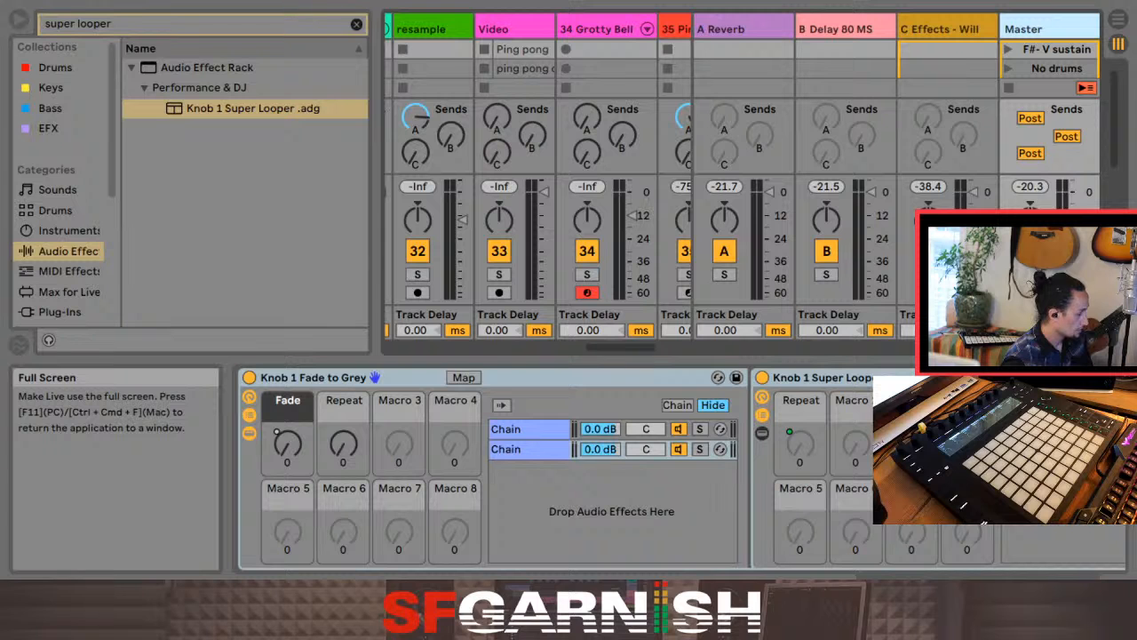
key(ctrl+super+f)
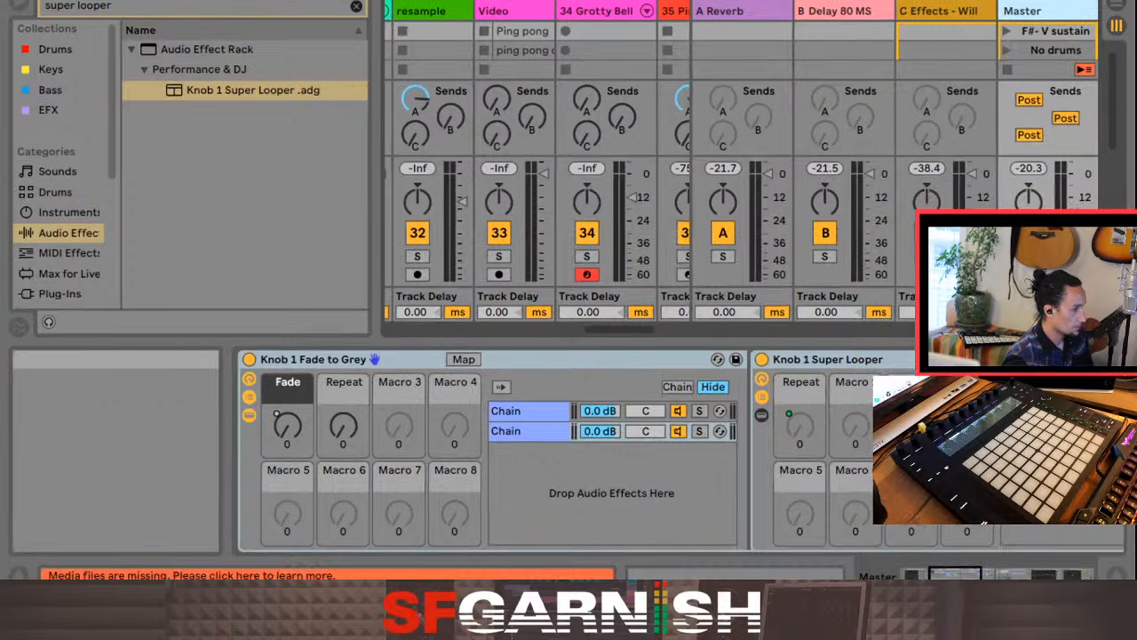
Step: Examine the Master track's device chain, from the Super Looper's Luper and Dry chains back to the Auto Filter before Knob 1 Fade to Grey
drag(955, 575, 971, 575)
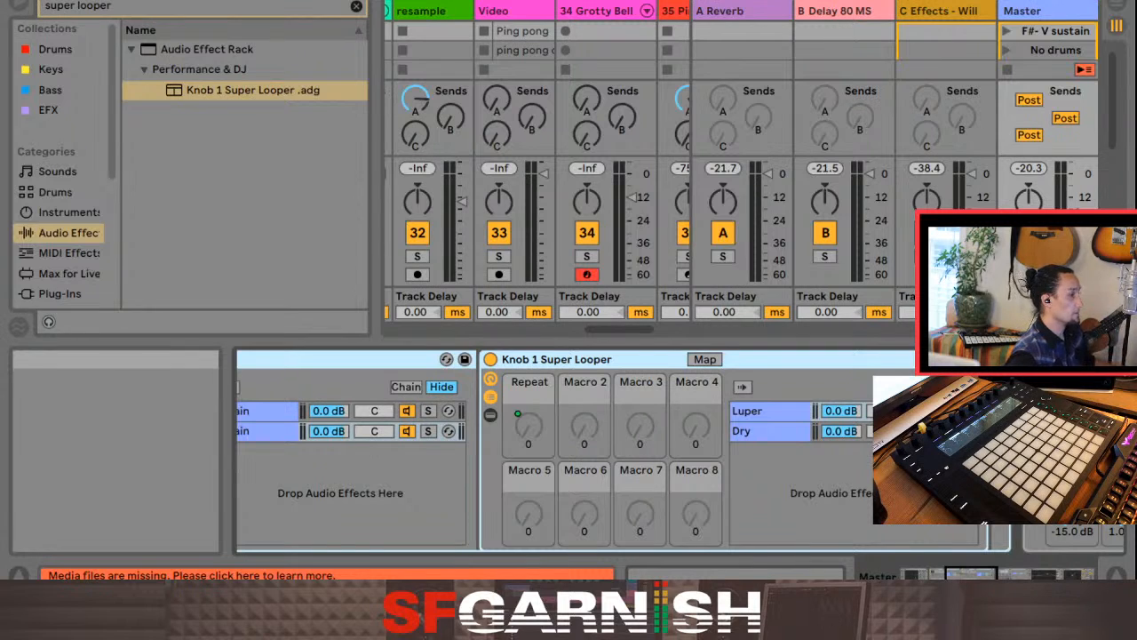
scroll(614, 454, left, 1)
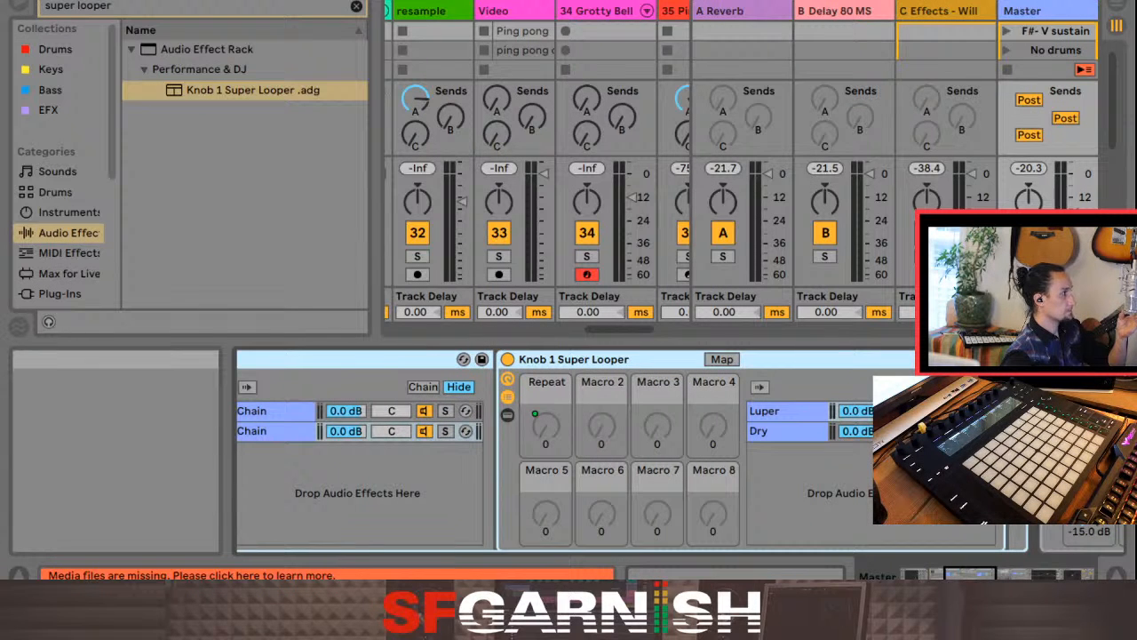
scroll(613, 453, right, 4)
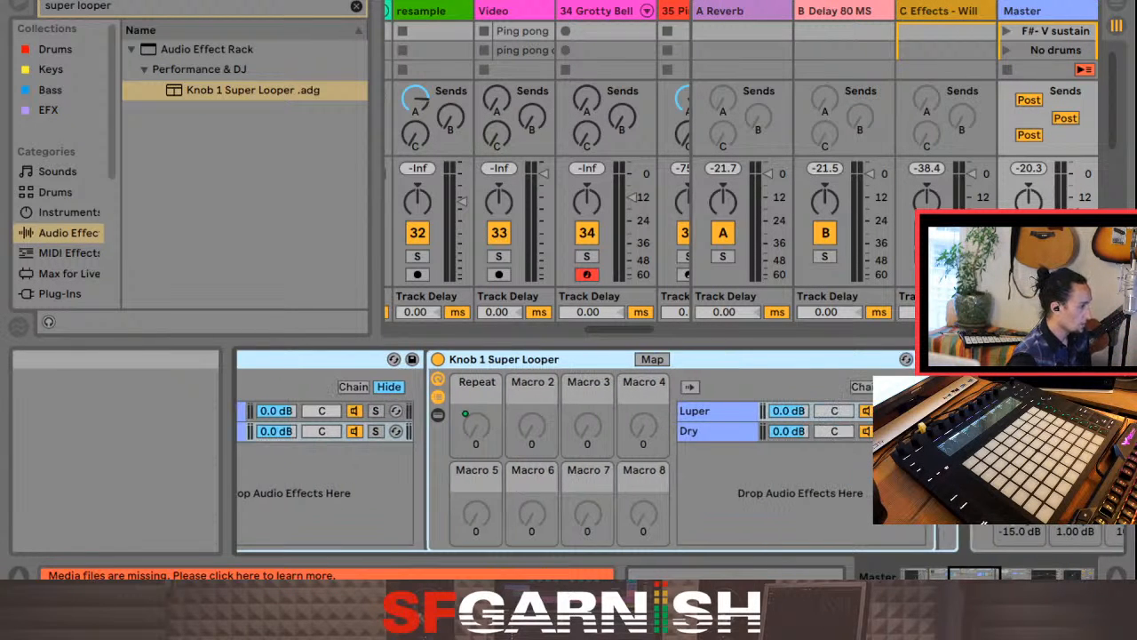
scroll(680, 451, right, 10)
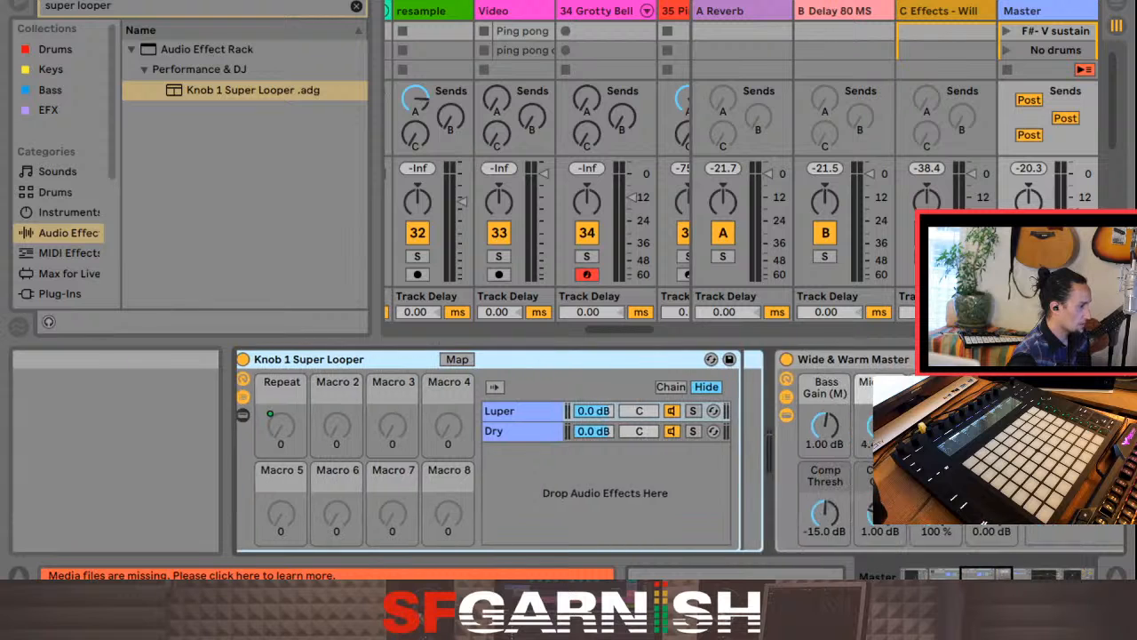
scroll(679, 450, left, 15)
scroll(680, 451, left, 5)
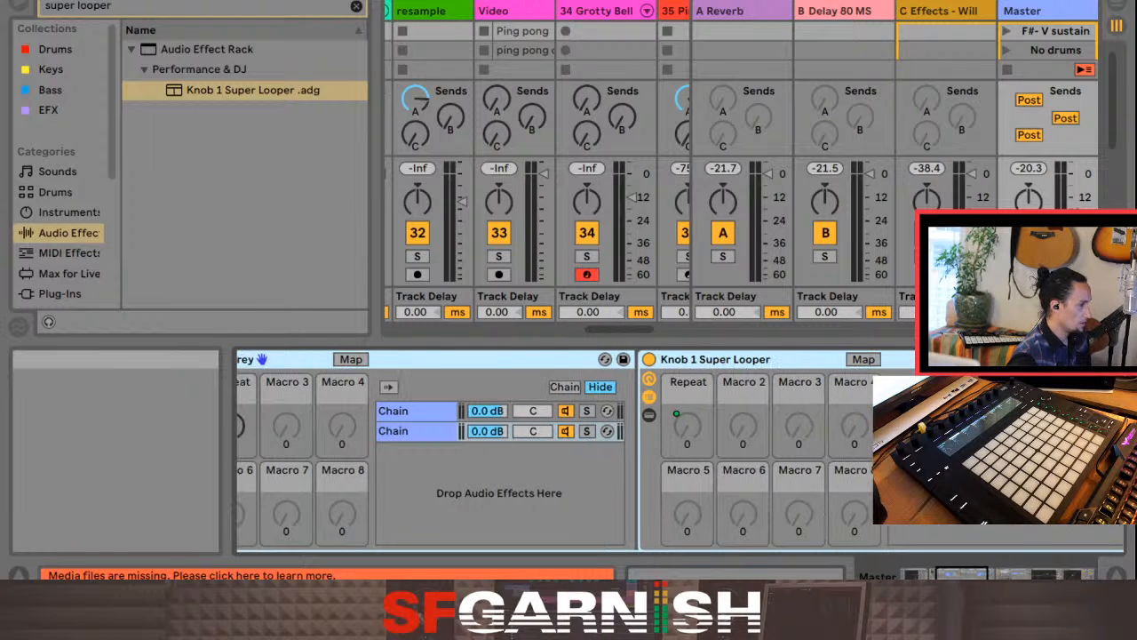
scroll(680, 451, left, 20)
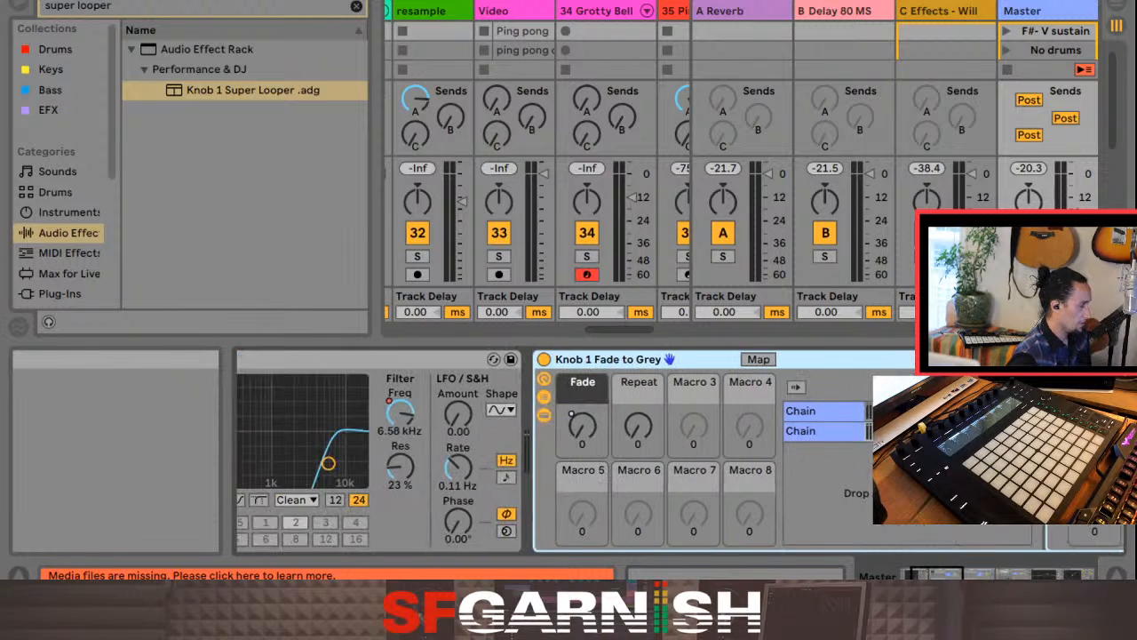
scroll(680, 450, left, 8)
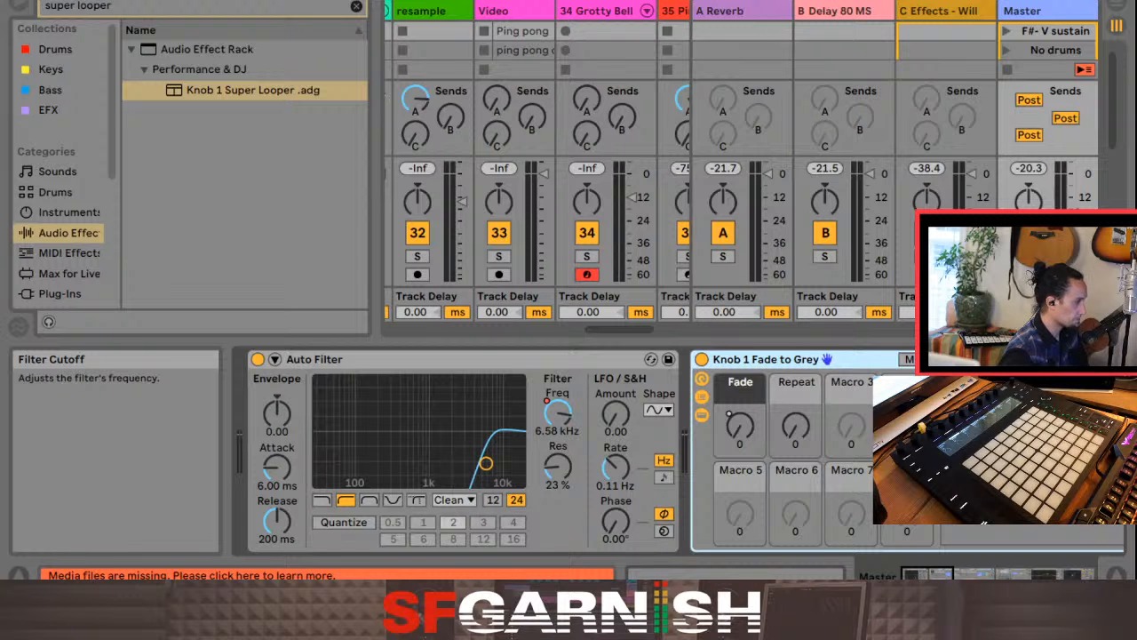
Step: Show the whole song in the Arrangement View and place the playback start at bar 1 on the Castle Kit track
key(Tab)
click(163, 202)
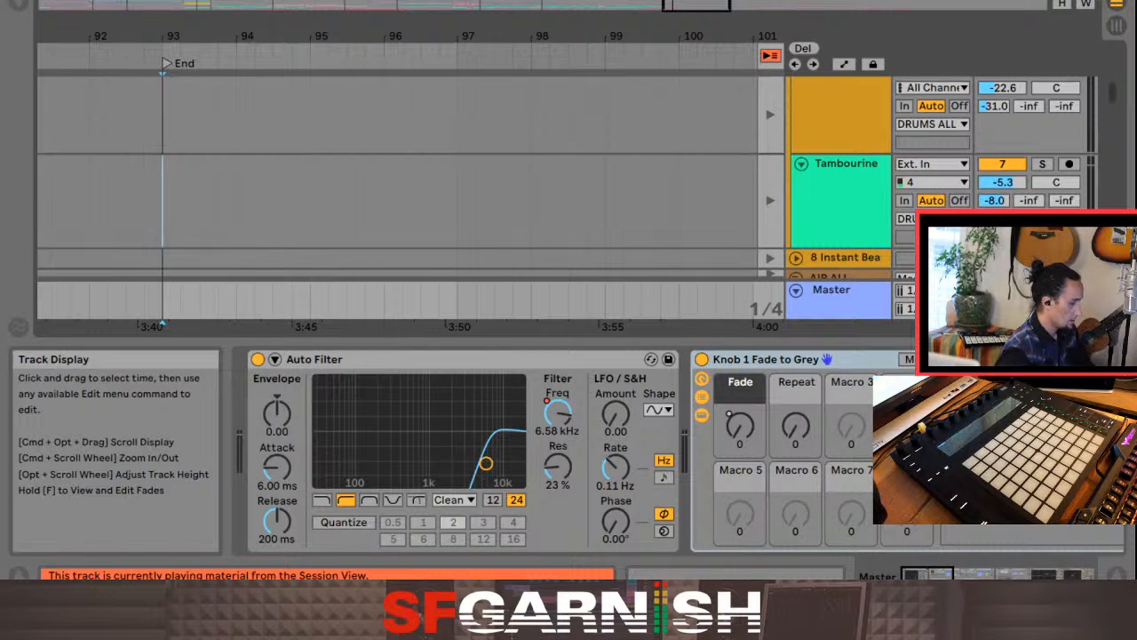
scroll(163, 203, down, 10)
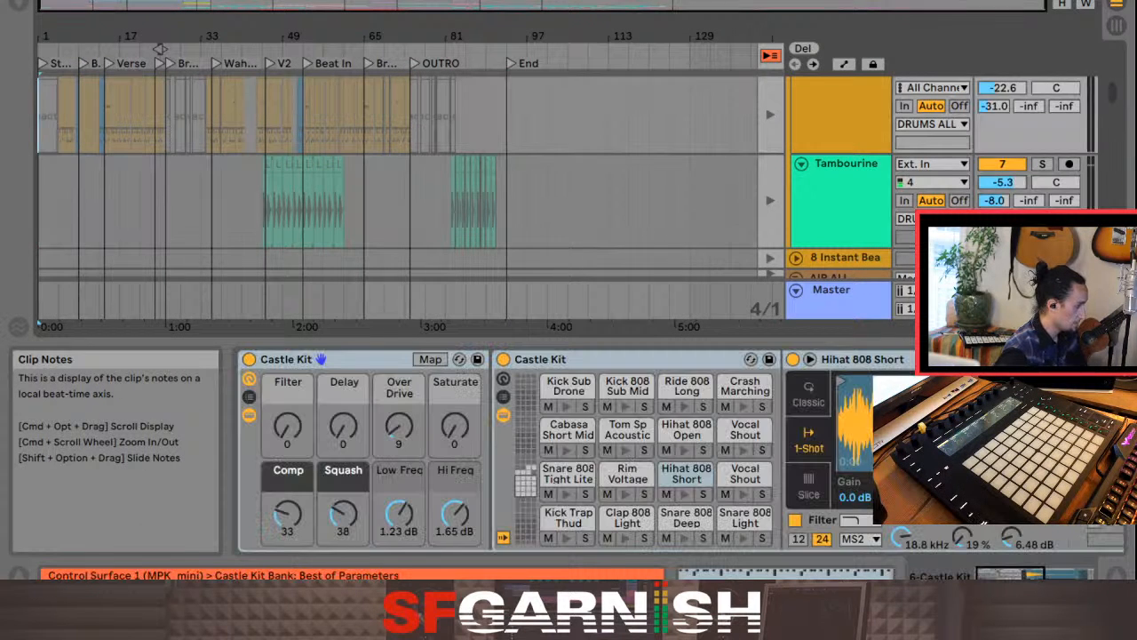
Step: Return to the Session View and show the Auto Filter at the start of the Master track's device chain
key(Tab)
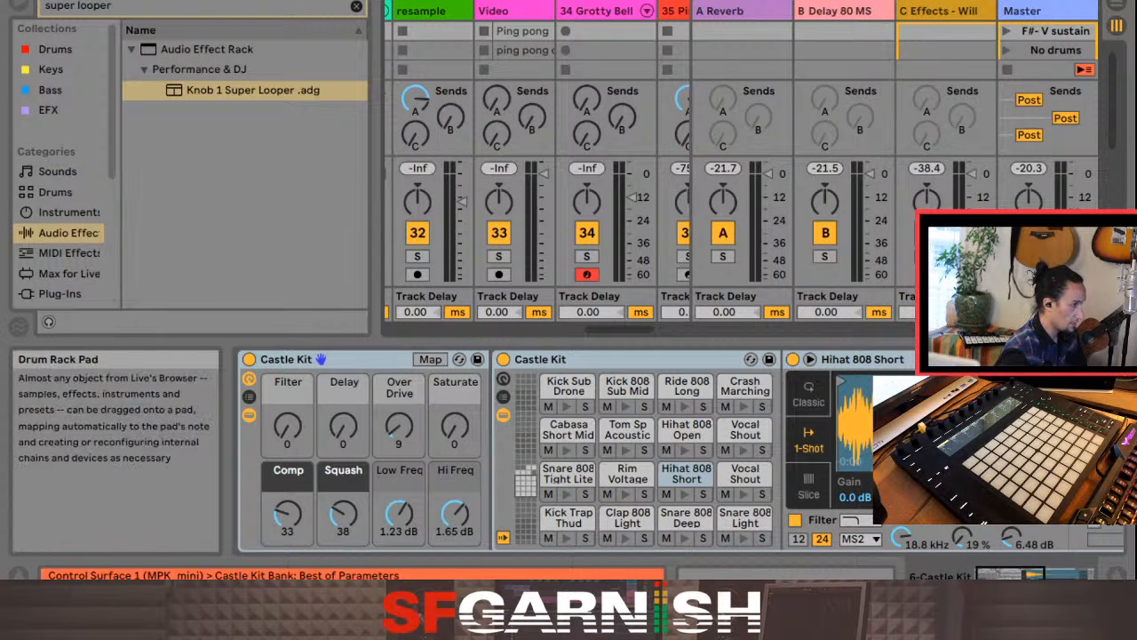
click(1040, 11)
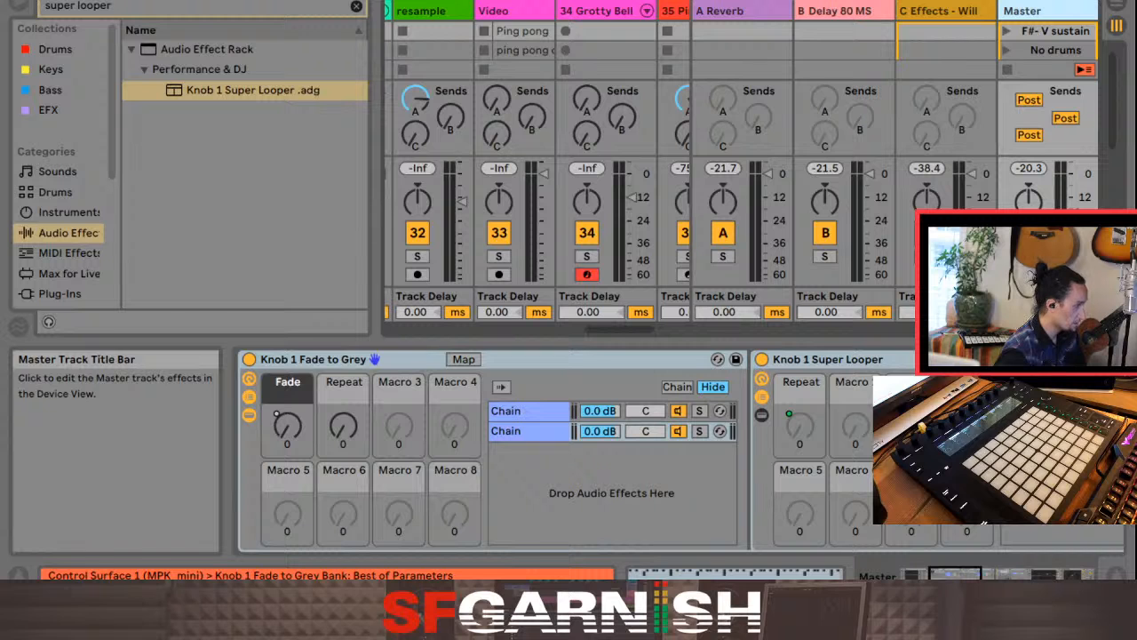
drag(953, 575, 924, 575)
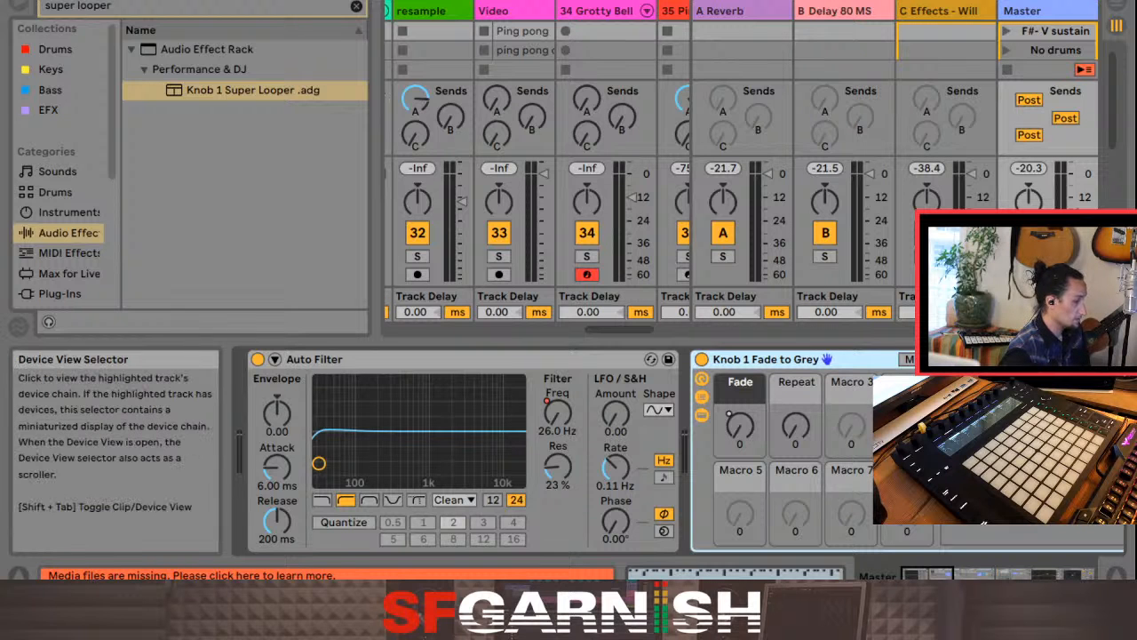
Step: Copy the Super Looper's Beat Repeat into a new chain of Knob 1 Fade to Grey and delete the second chain, which holds the Super Looper
drag(927, 574, 953, 574)
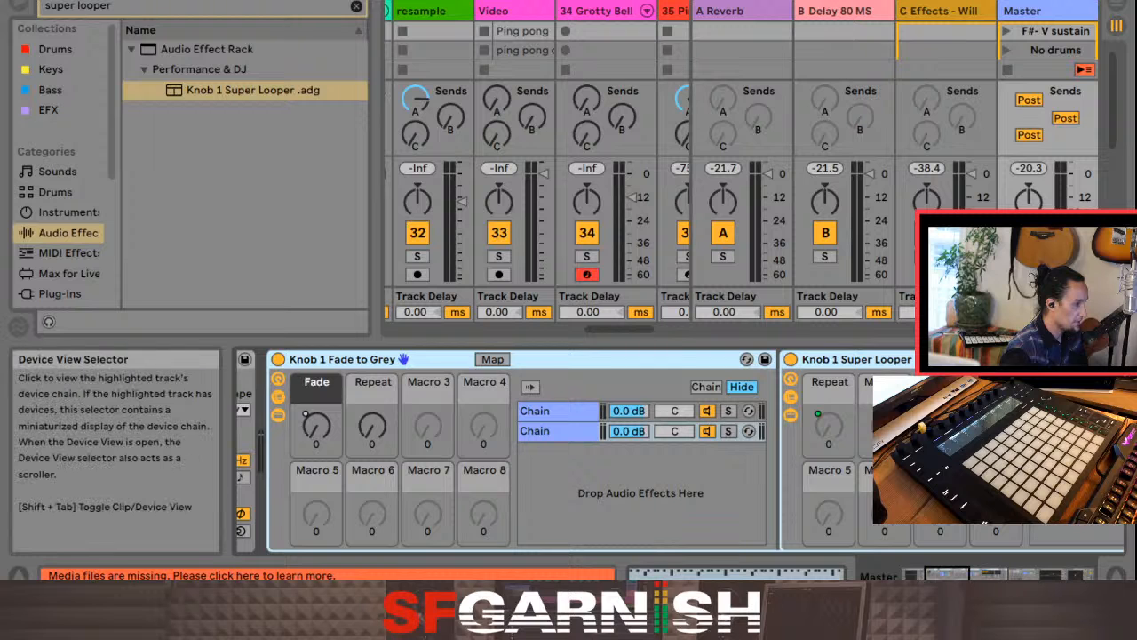
drag(947, 574, 988, 574)
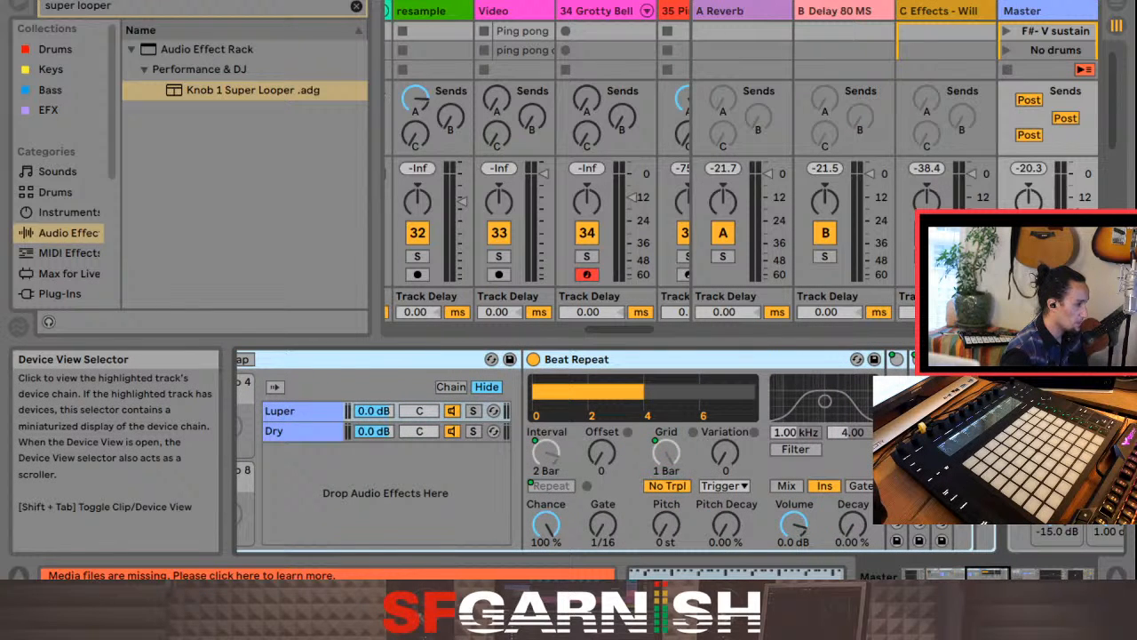
click(617, 359)
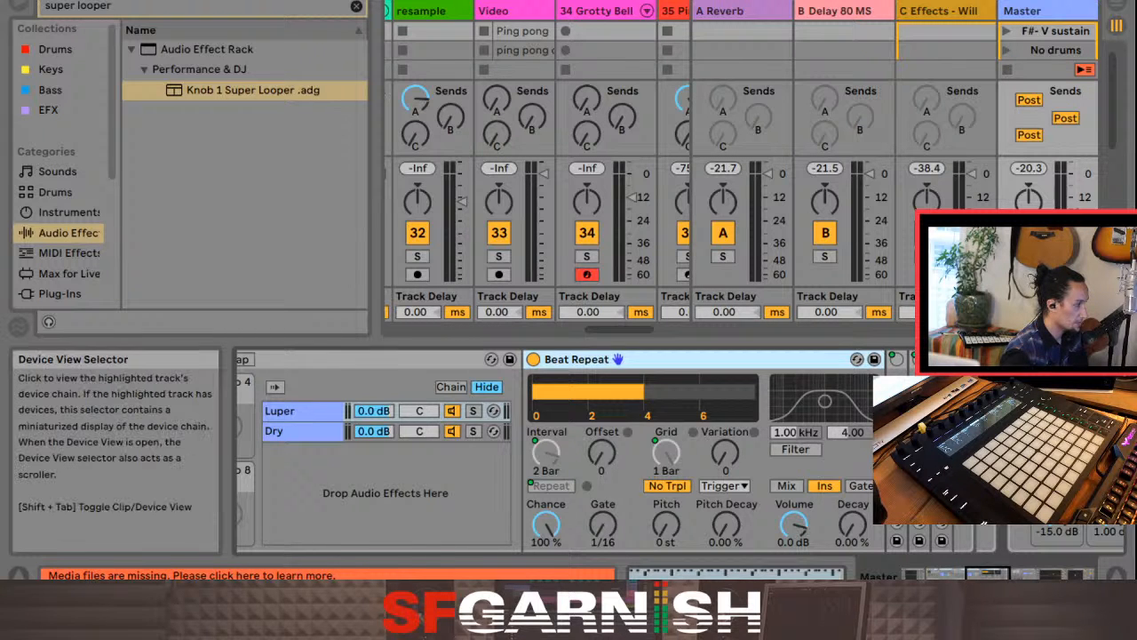
click(924, 574)
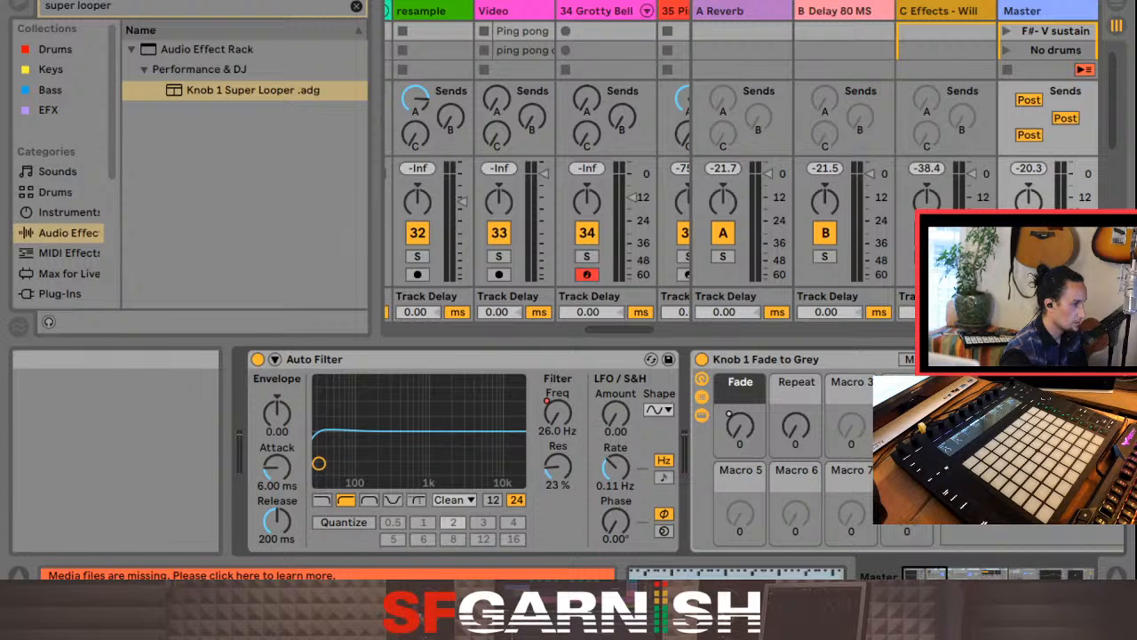
click(940, 574)
click(680, 431)
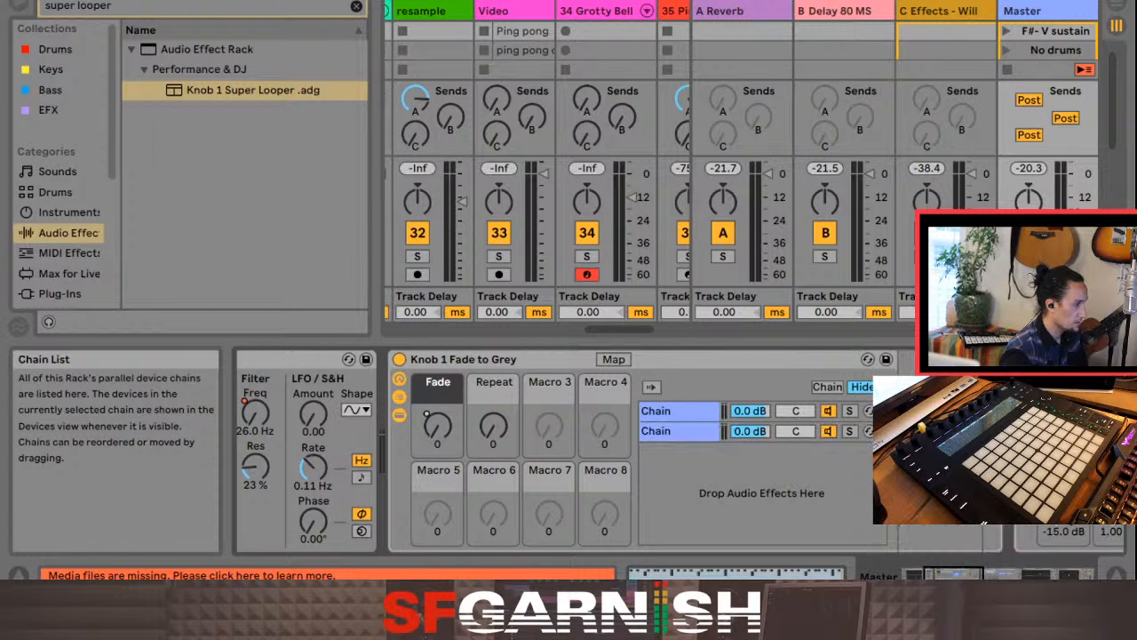
key(super+v)
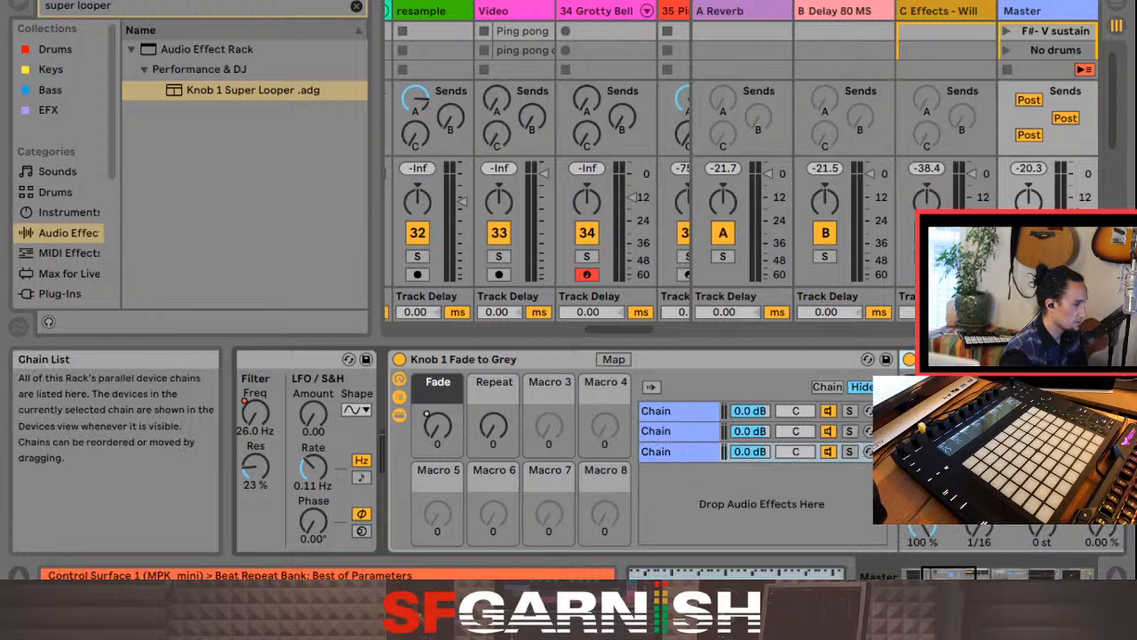
click(680, 431)
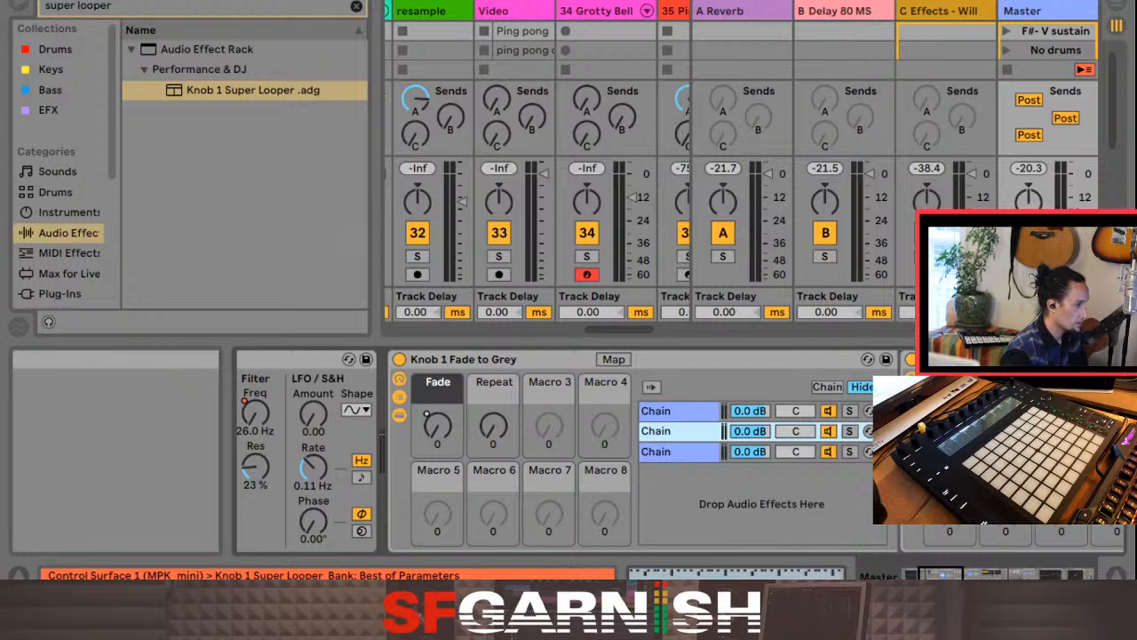
key(Delete)
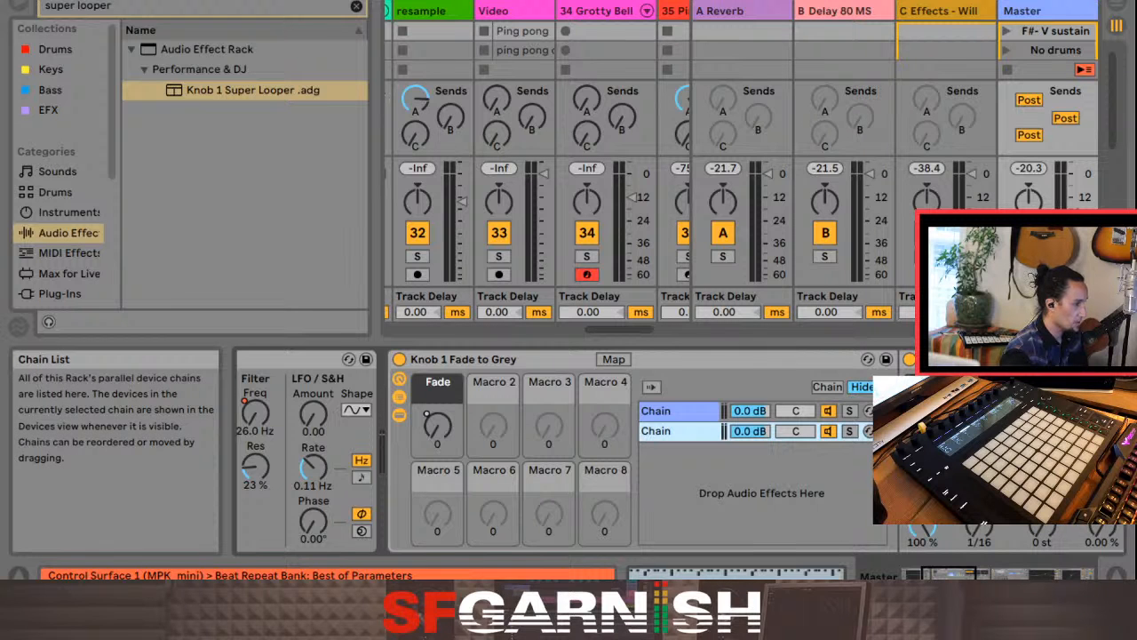
Step: Set the Pitch Decay to 53.2 % and the Gate to 15/16 on the Beat Repeat inside Knob 1 Fade to Grey
drag(949, 574, 961, 574)
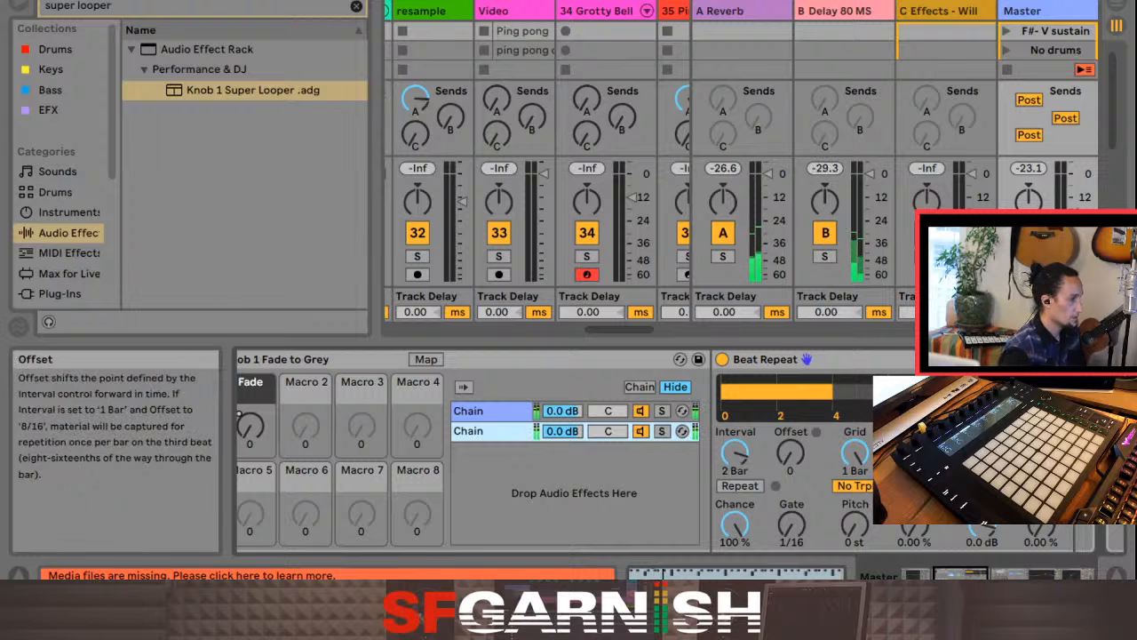
mouse_move(1040, 526)
mouse_down()
mouse_move(1041, 418)
mouse_move(1040, 526)
mouse_up()
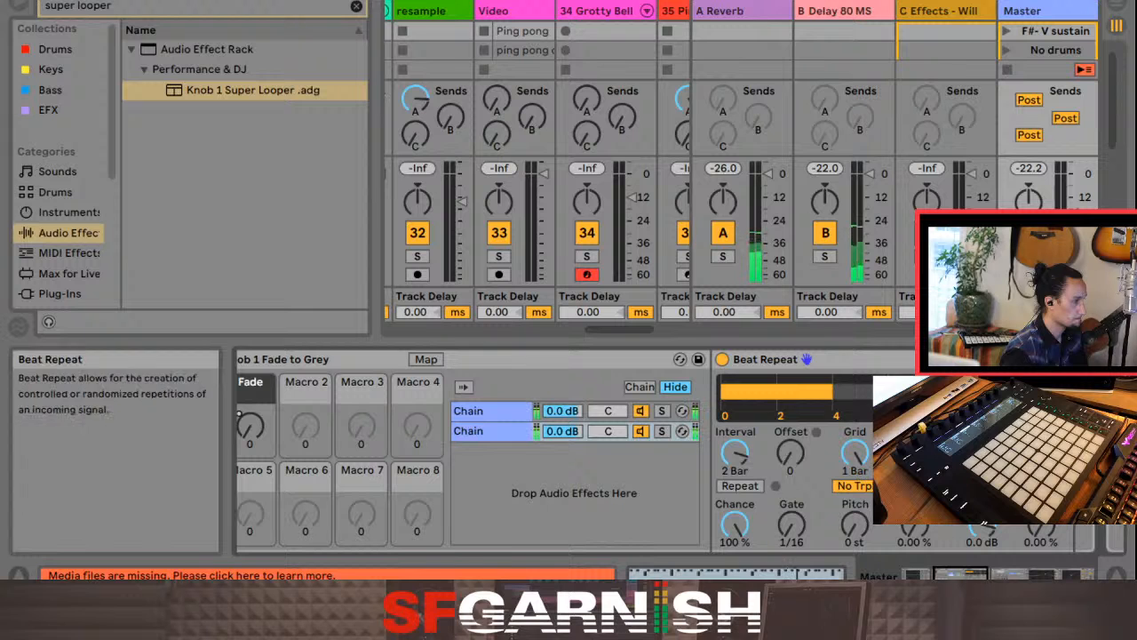
mouse_move(790, 453)
mouse_down()
mouse_move(790, 417)
mouse_move(790, 453)
mouse_up()
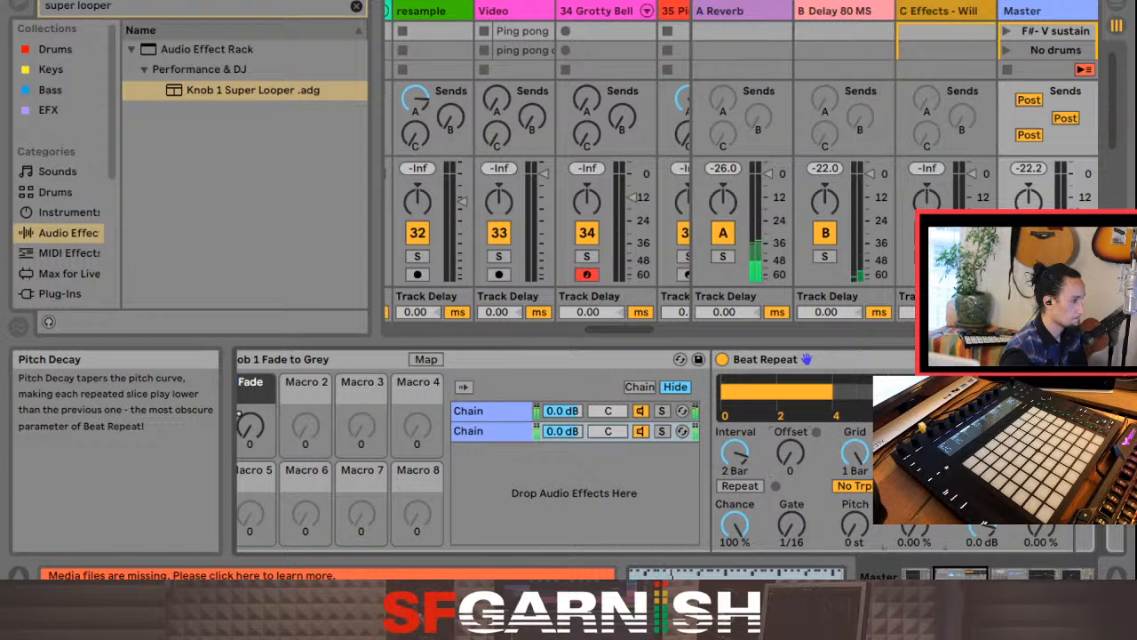
drag(914, 524, 913, 484)
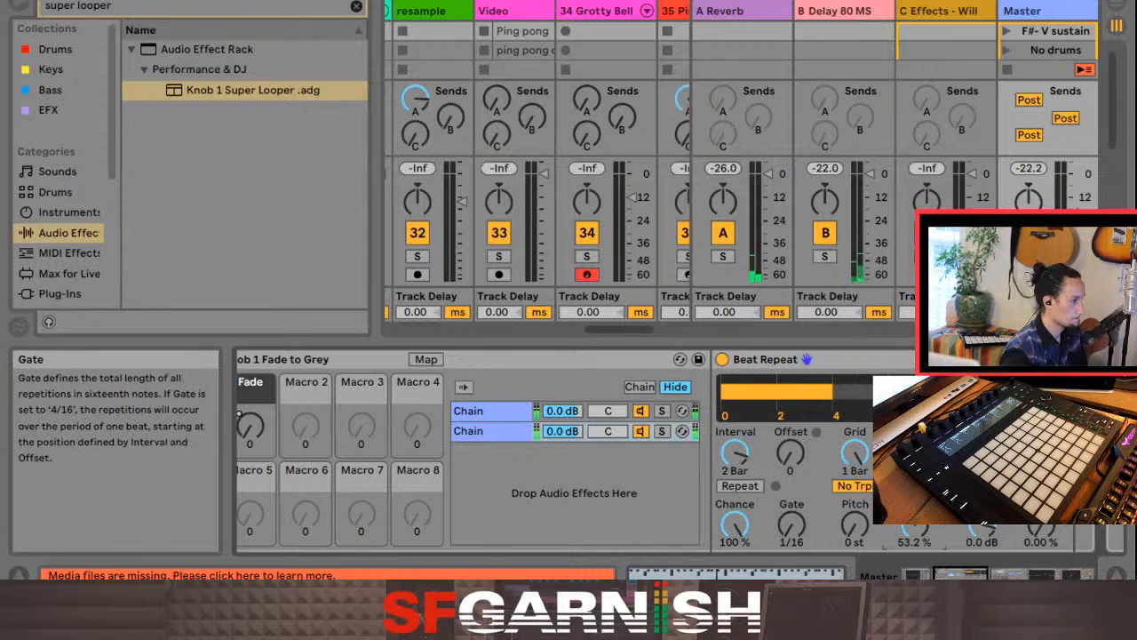
drag(792, 524, 791, 487)
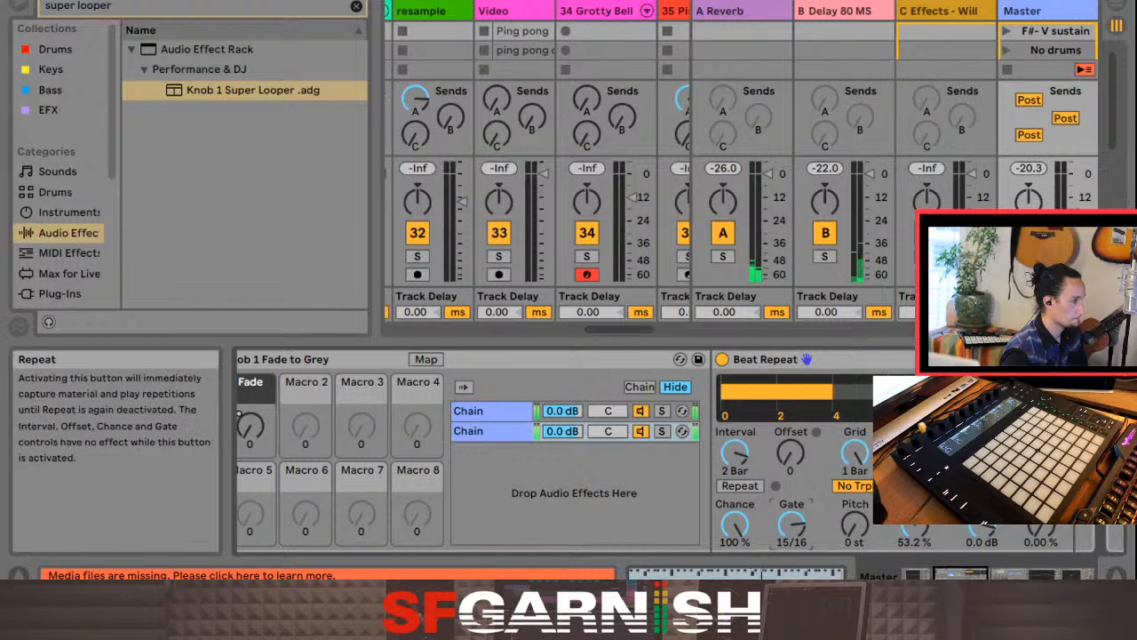
Step: Audition Beat Repeat with Repeat switched on and off, and set Gate to 1/16 and Pitch Decay to 0.00 %
click(740, 485)
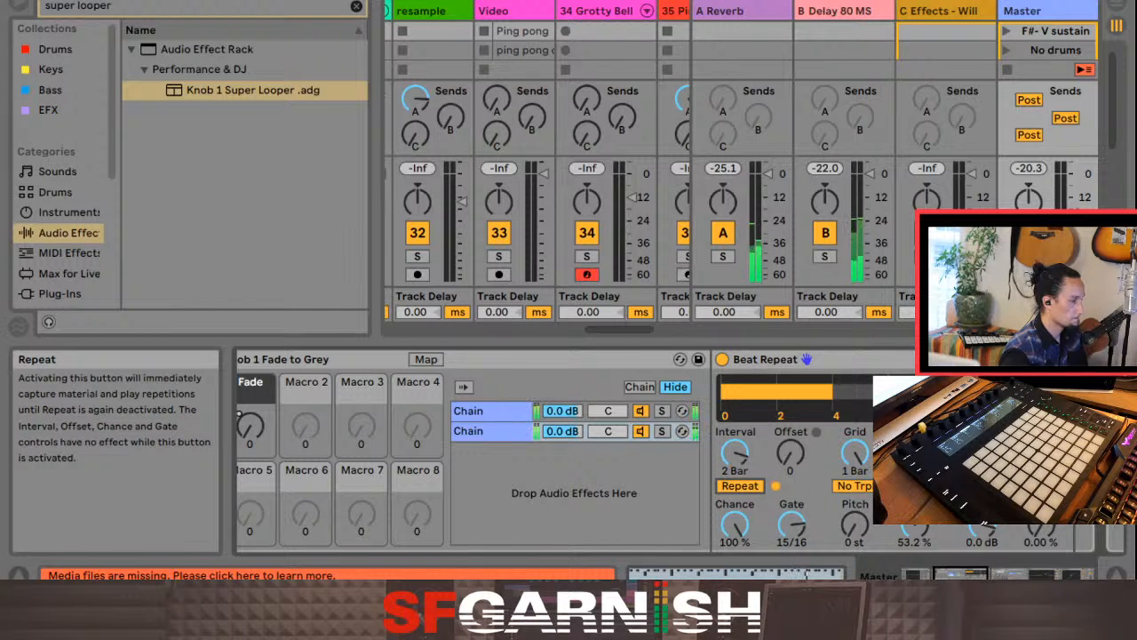
click(739, 486)
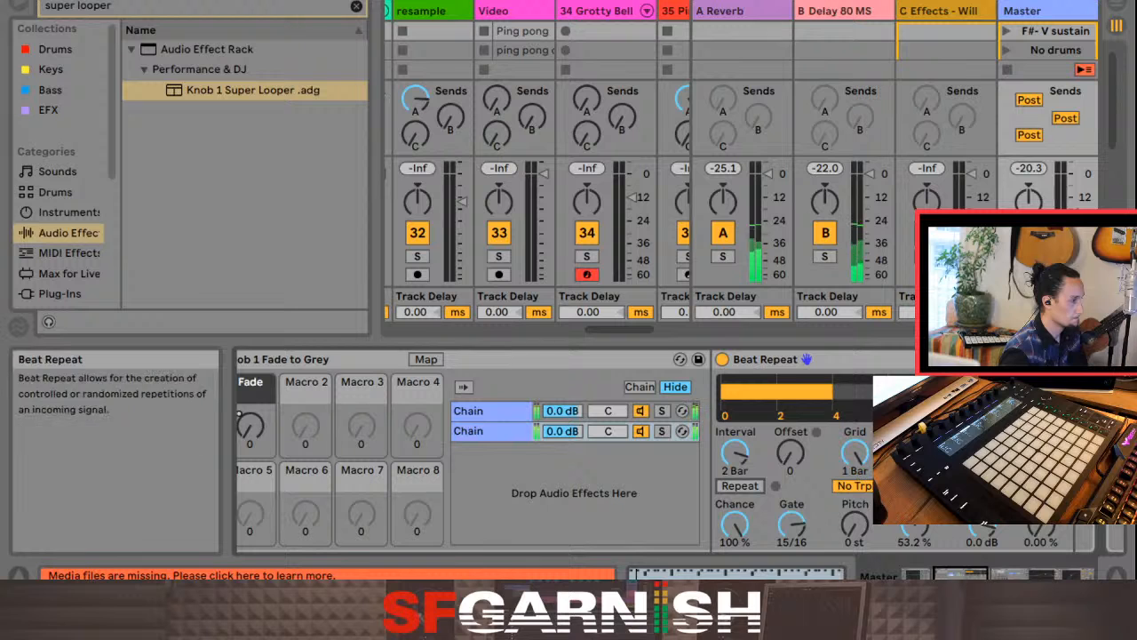
drag(792, 524, 792, 564)
click(740, 486)
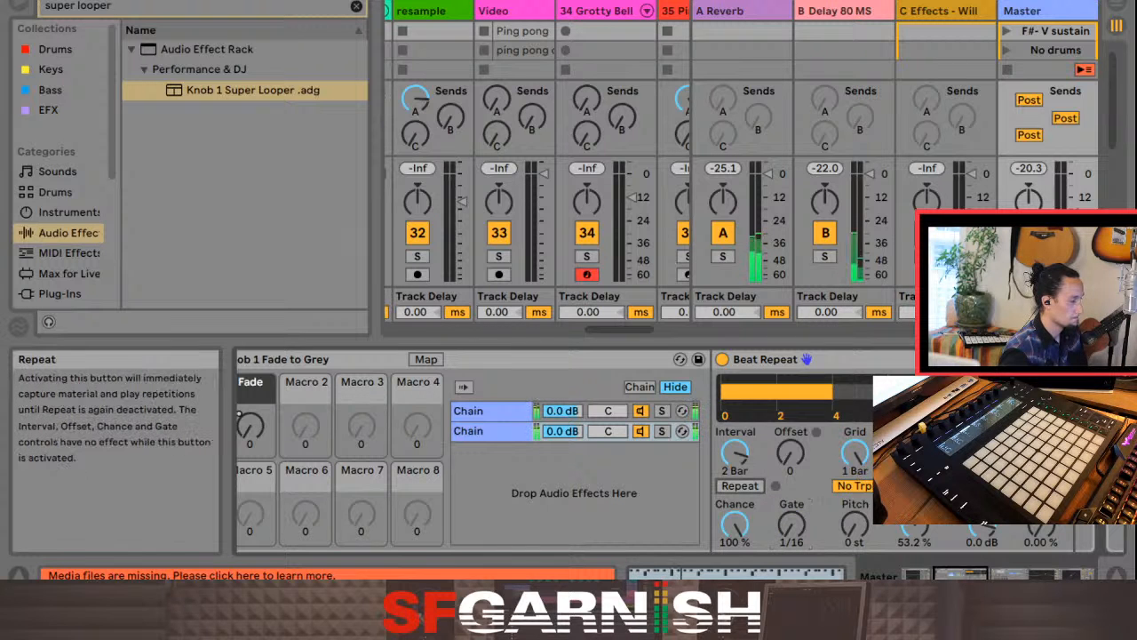
click(739, 486)
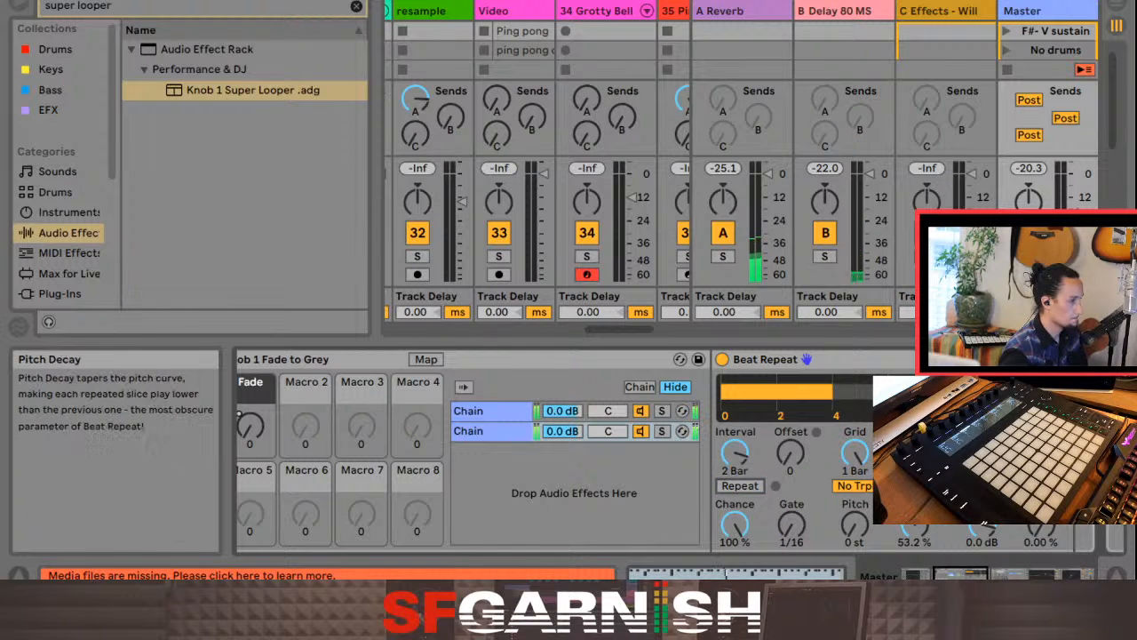
double_click(917, 525)
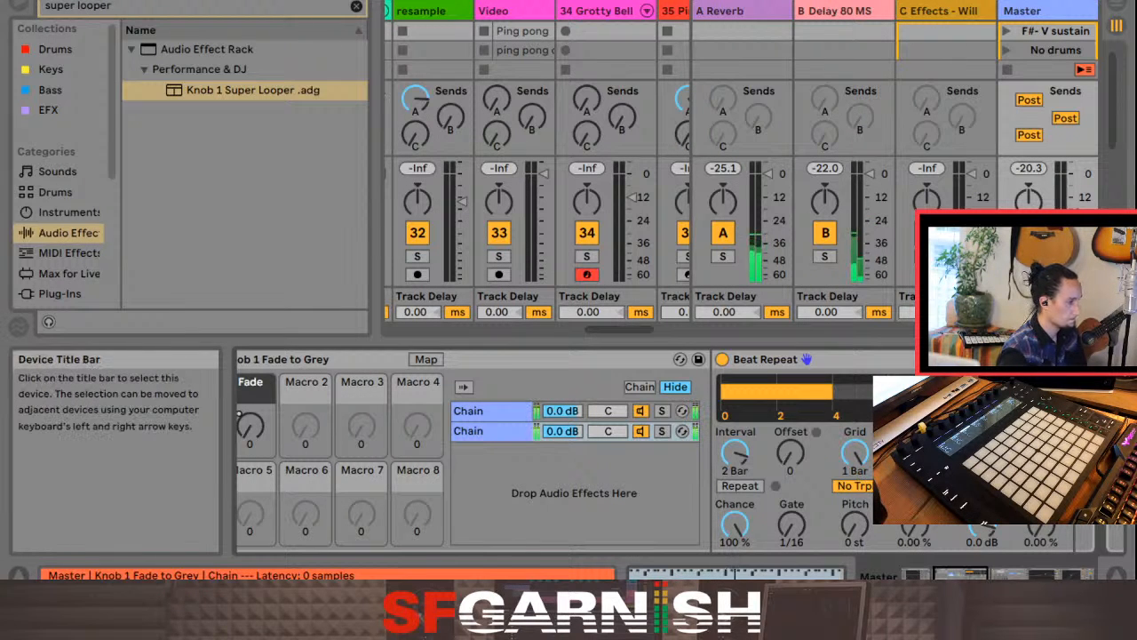
Step: Replace the Beat Repeat in the second chain of Knob 1 Fade to Grey with the Knob 1 Super Looper preset from the browser
click(800, 359)
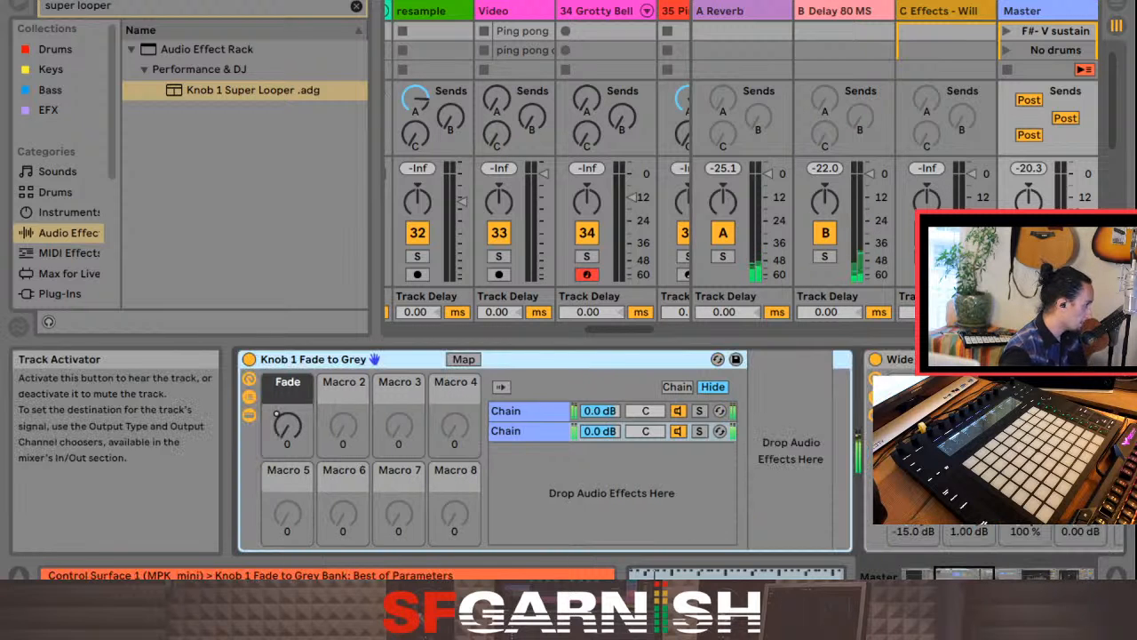
click(253, 89)
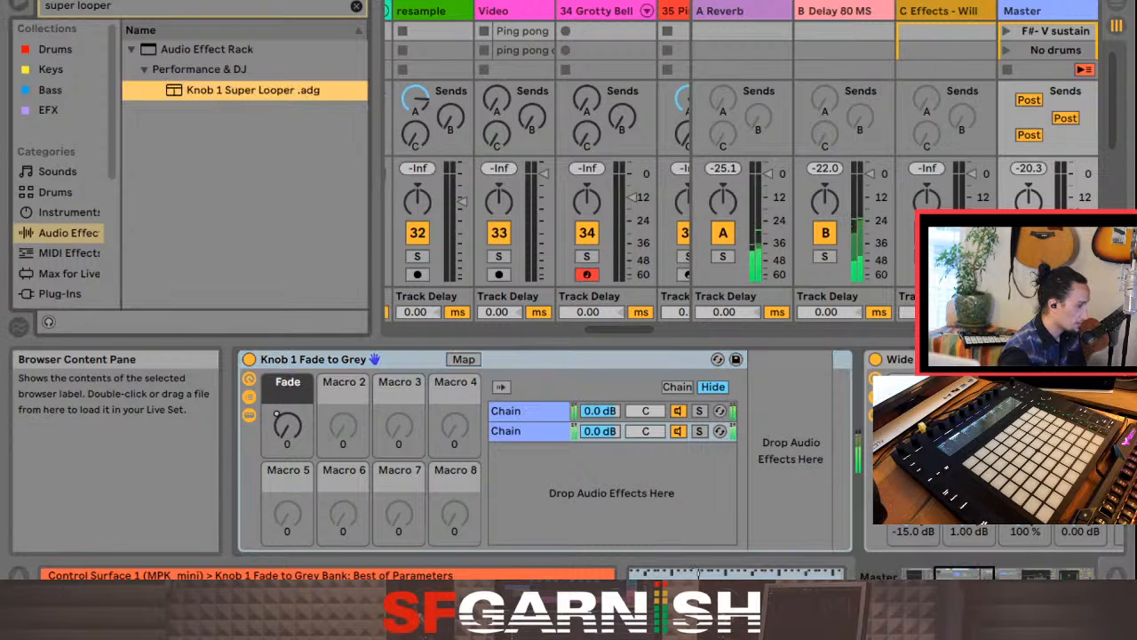
drag(253, 90, 752, 449)
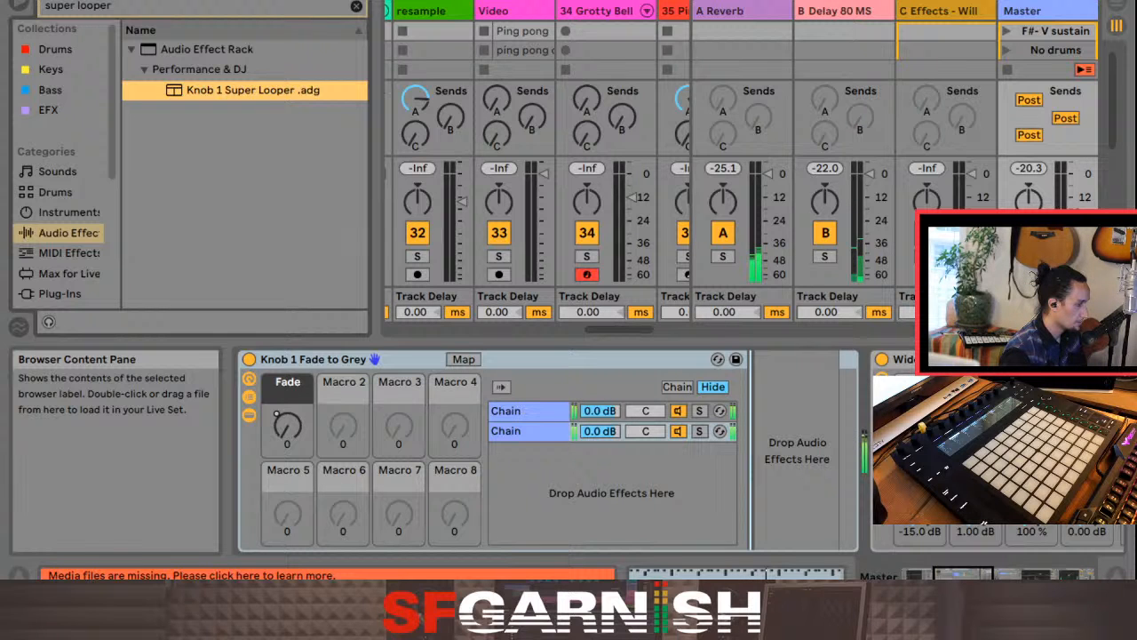
drag(751, 448, 755, 448)
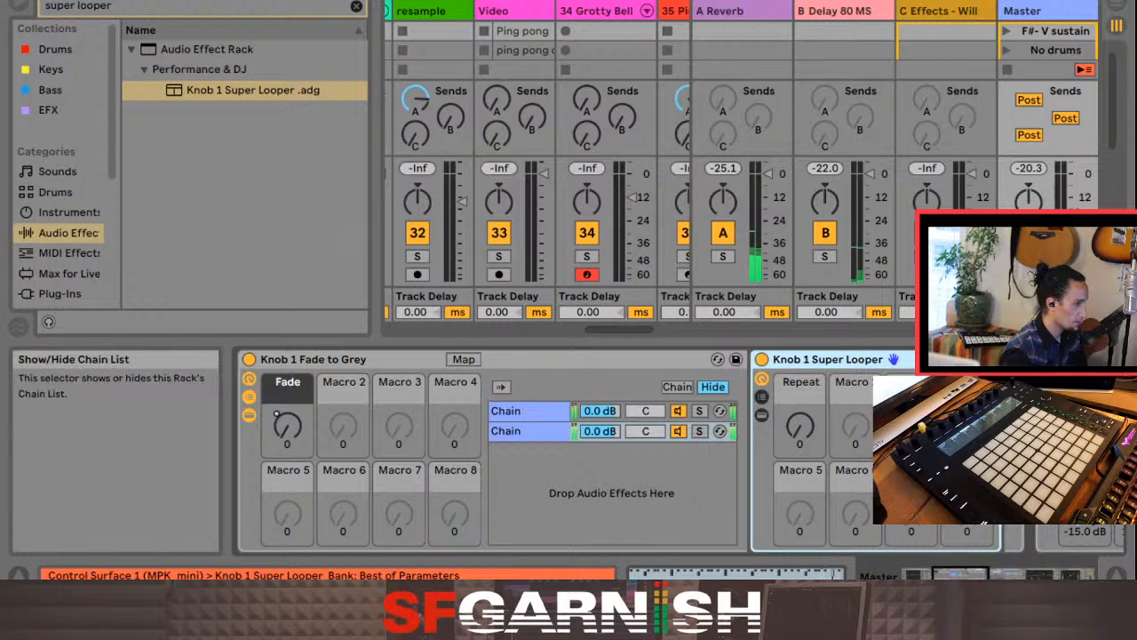
Step: Show the Knob 1 Super Looper's chain list and devices, and examine its Luper and Dry chains and Beat Repeat
mouse_move(960, 574)
mouse_down()
mouse_move(992, 574)
mouse_move(959, 574)
mouse_up()
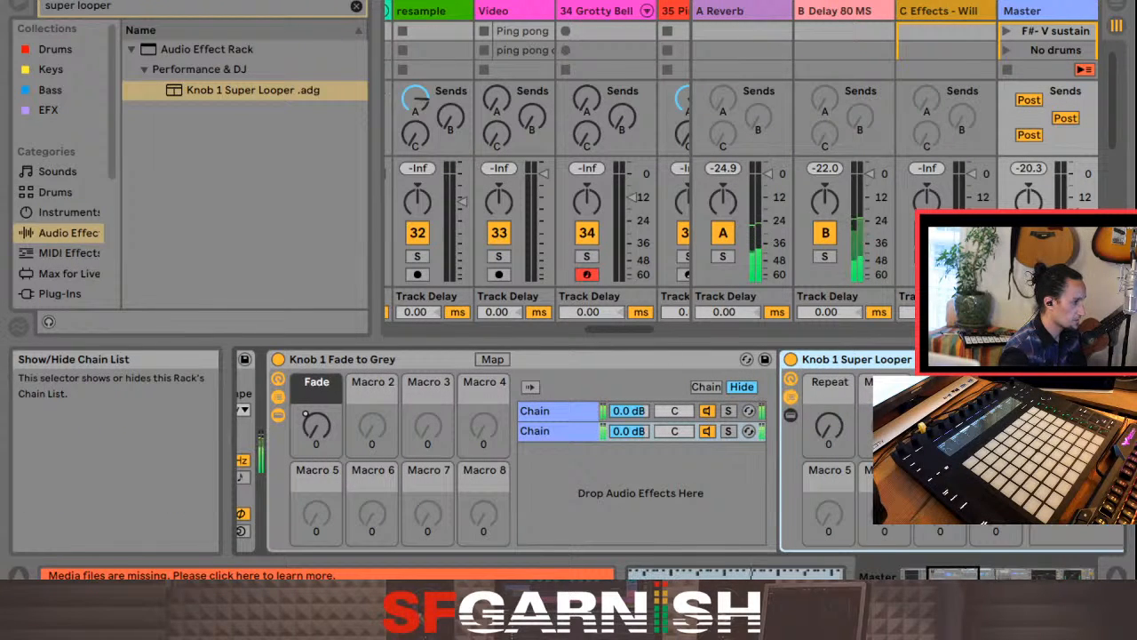
click(791, 415)
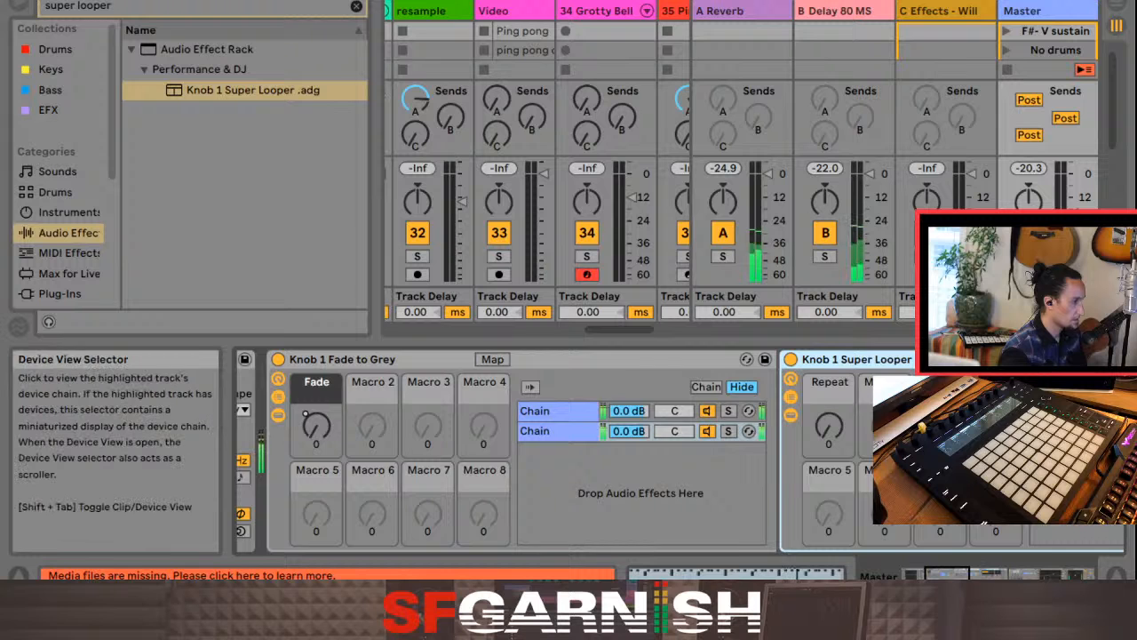
drag(949, 574, 999, 574)
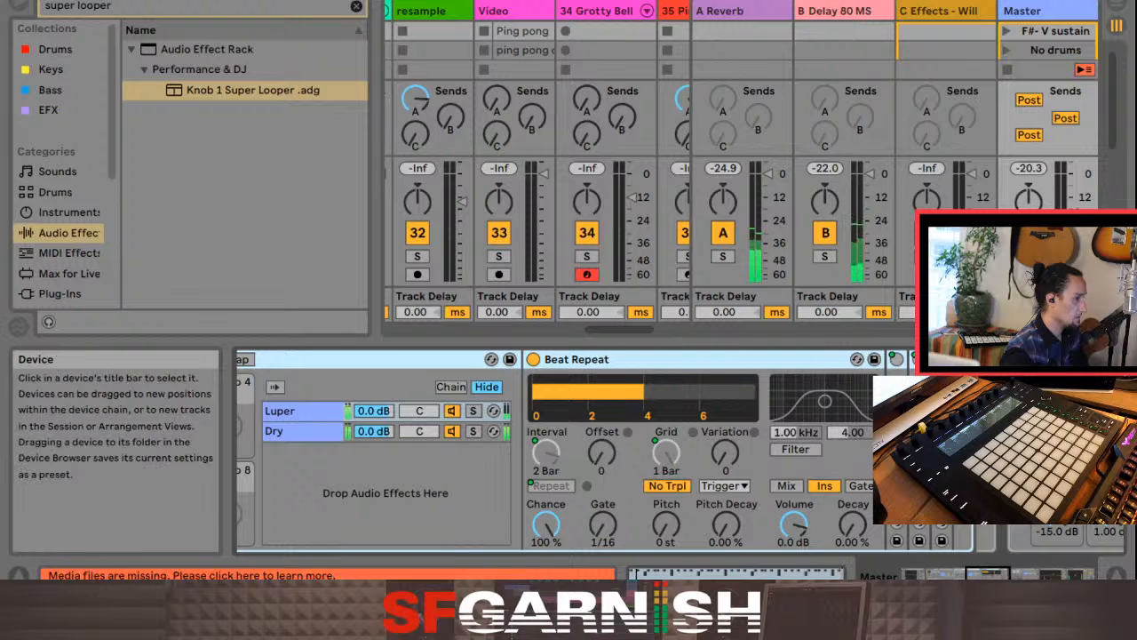
drag(988, 574, 948, 574)
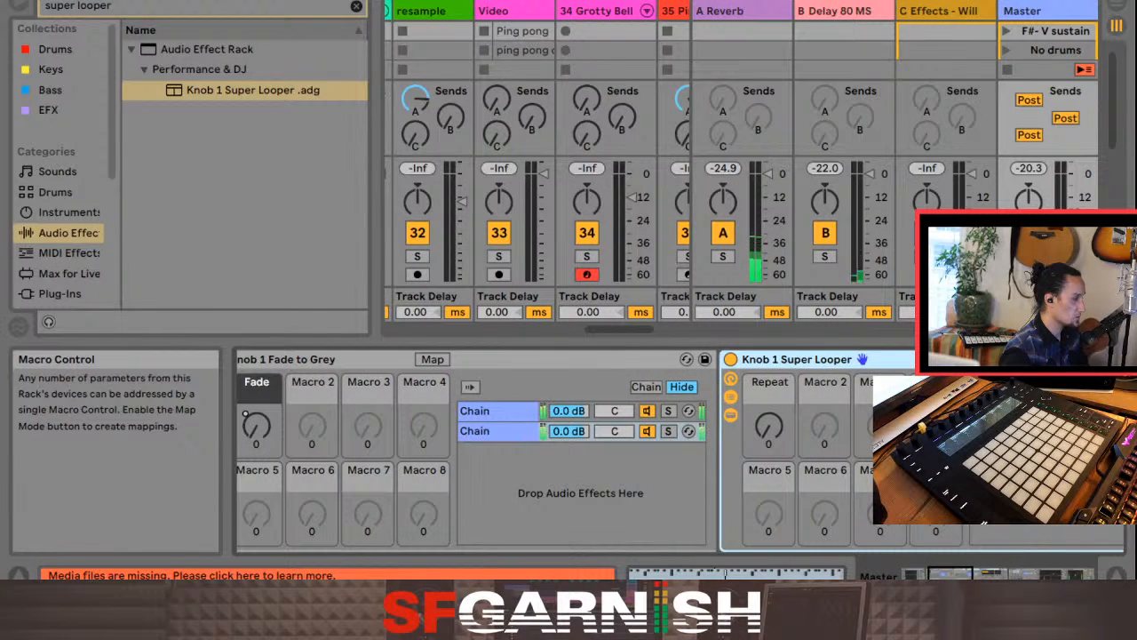
Step: Map the Super Looper's Repeat macro to Macro 2 of the enclosing Knob 1 Fade to Grey rack
mouse_move(769, 427)
mouse_down()
mouse_move(770, 314)
mouse_move(769, 426)
mouse_up()
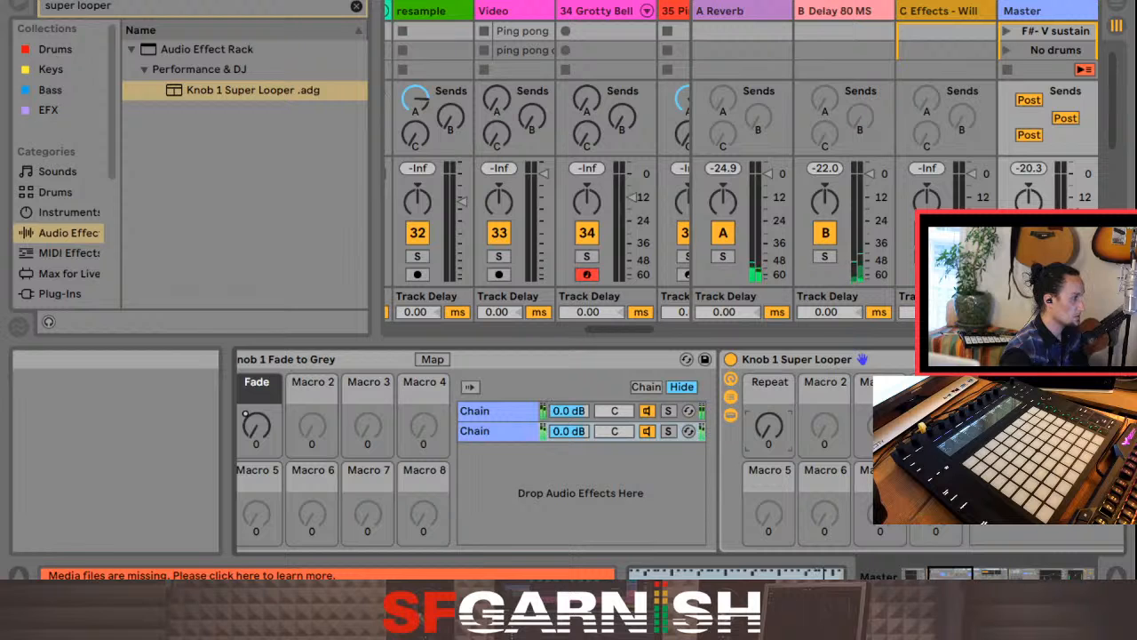
click(822, 454)
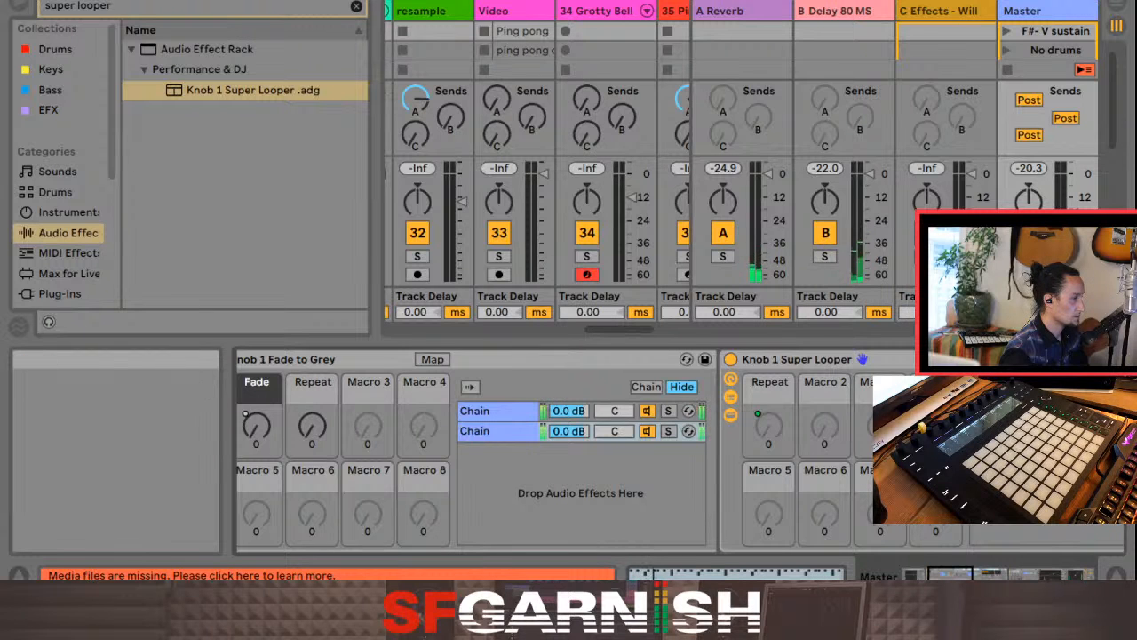
click(914, 575)
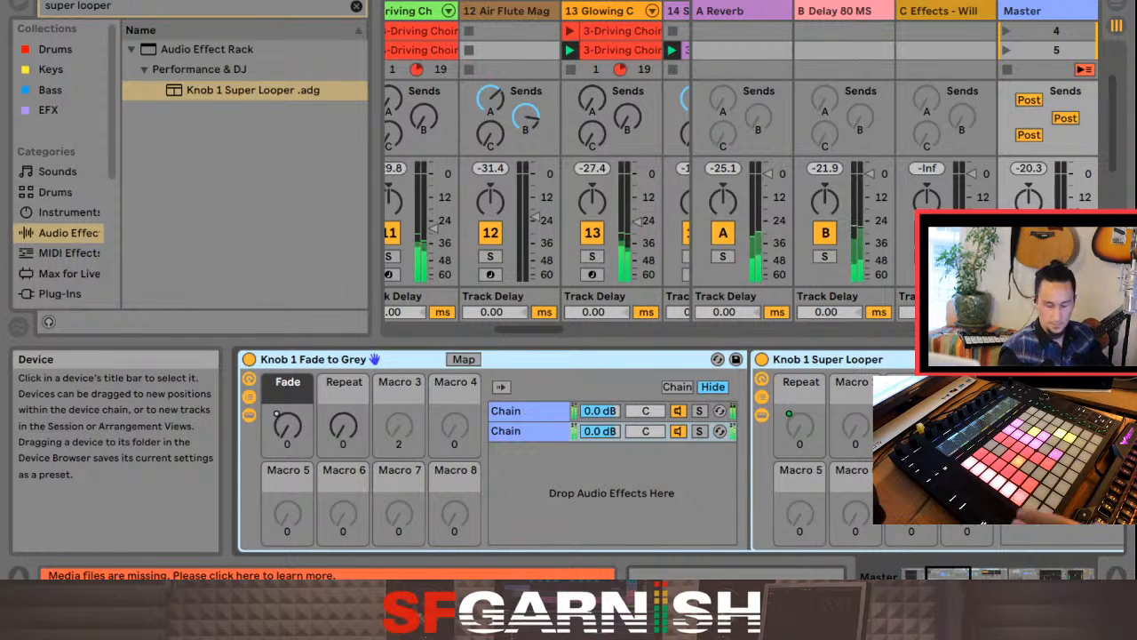
Step: Return playback to the arrangement in the Arrangement View and show the tracks' automation lanes
key(Tab)
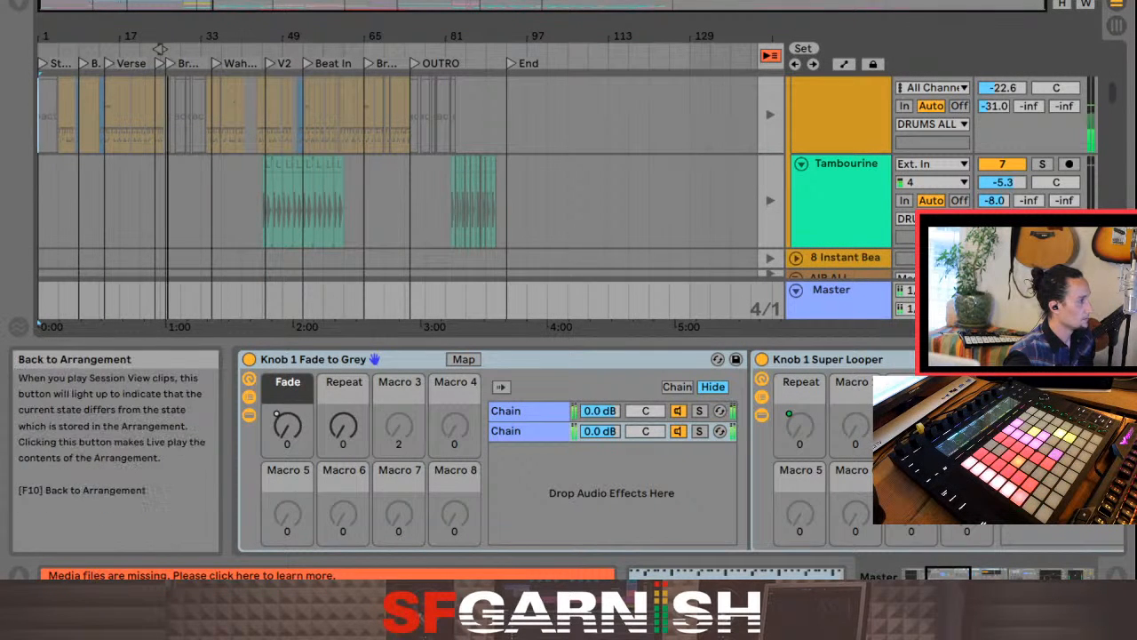
click(771, 55)
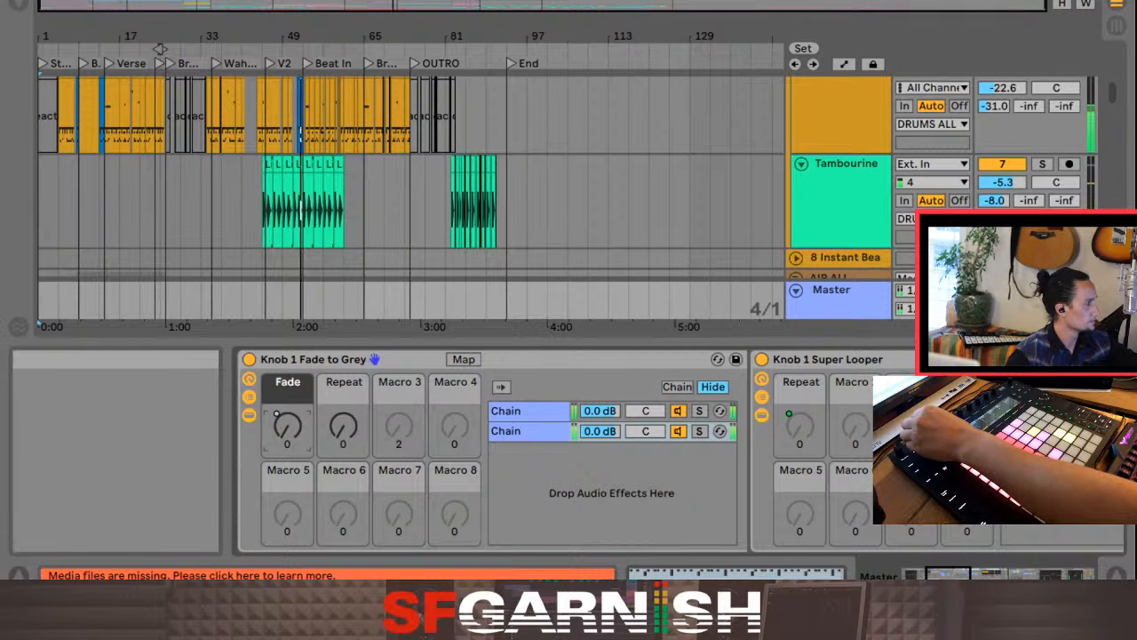
key(a)
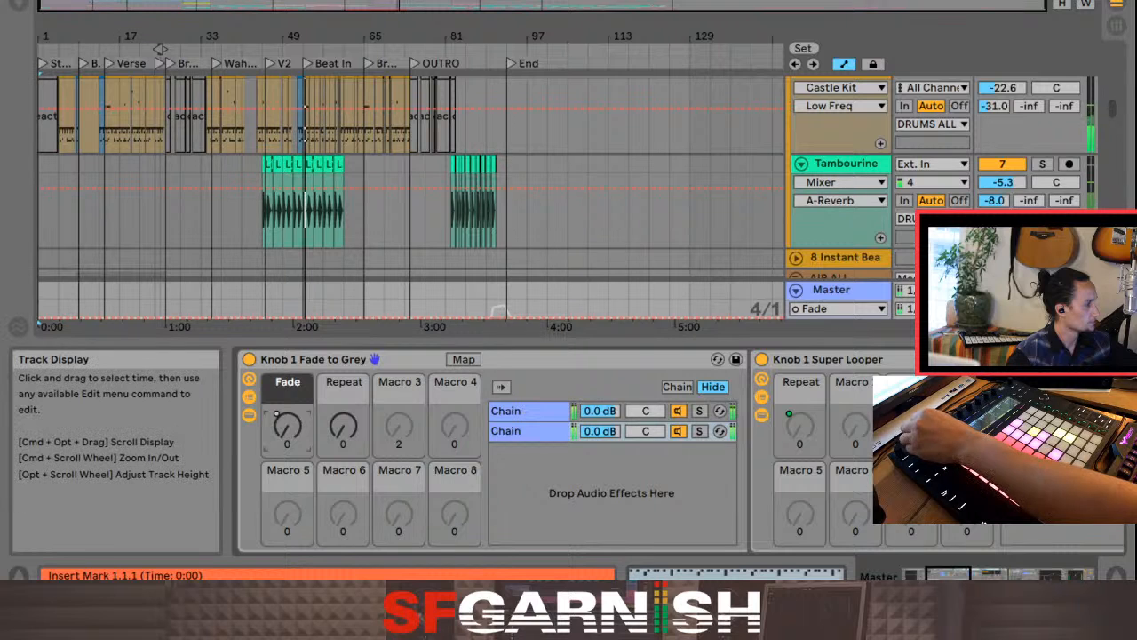
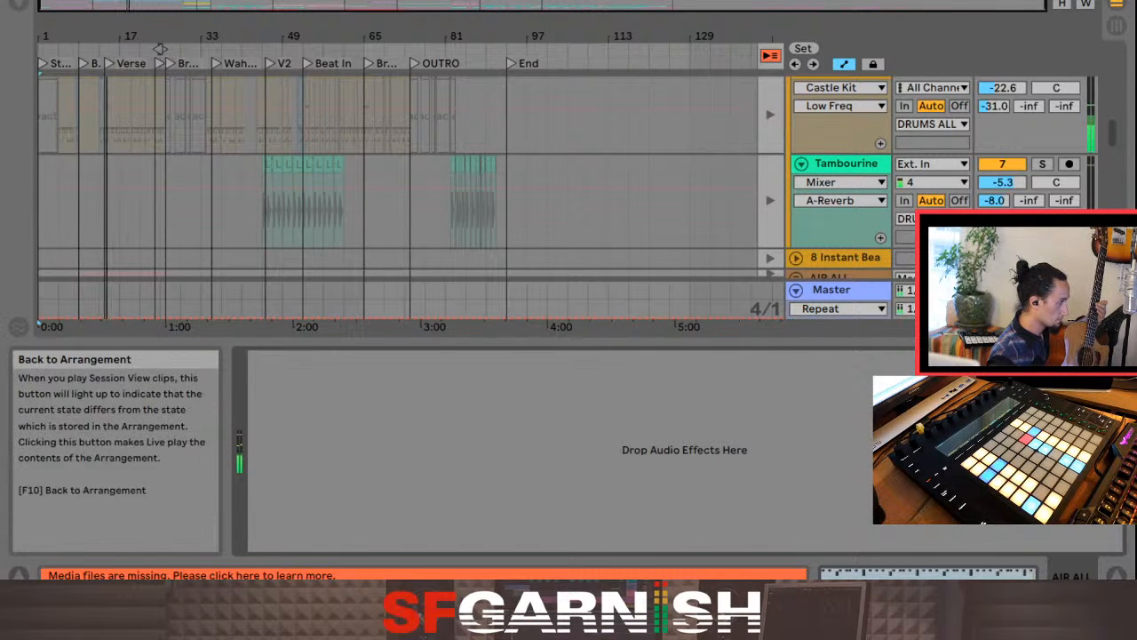
Step: Assign the P key to the Back to Arrangement control
click(769, 55)
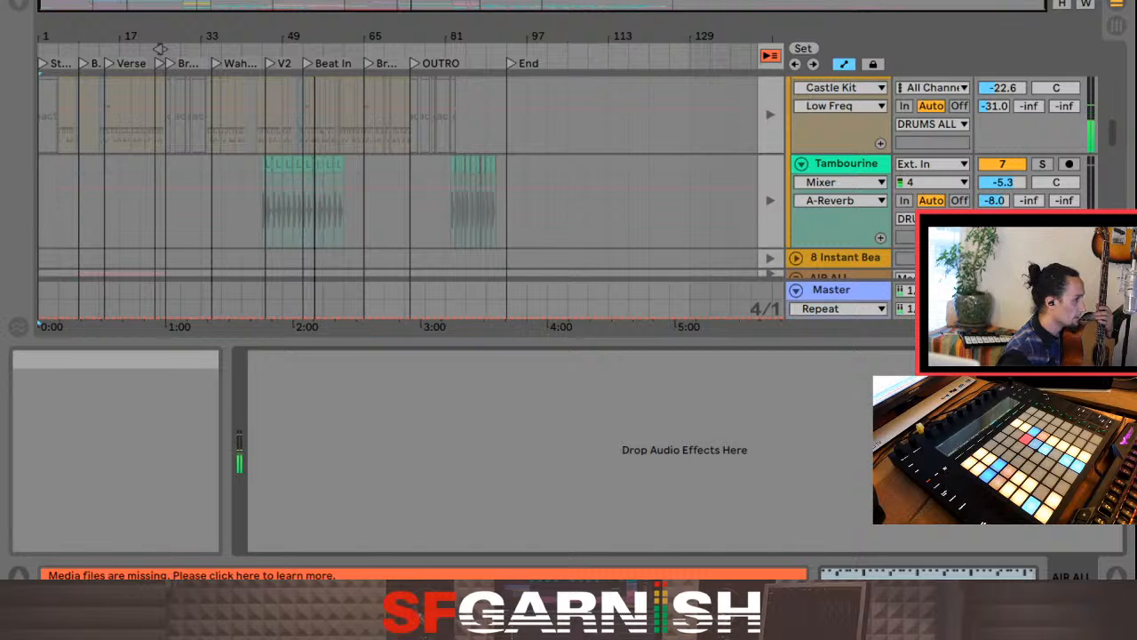
key(ctrl+k)
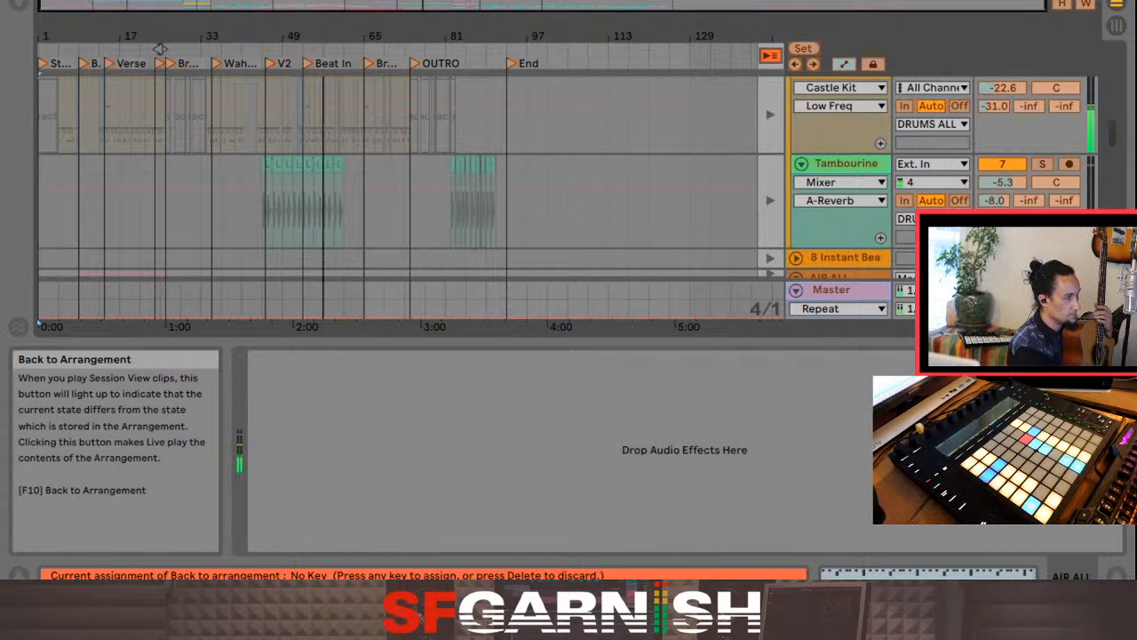
key(p)
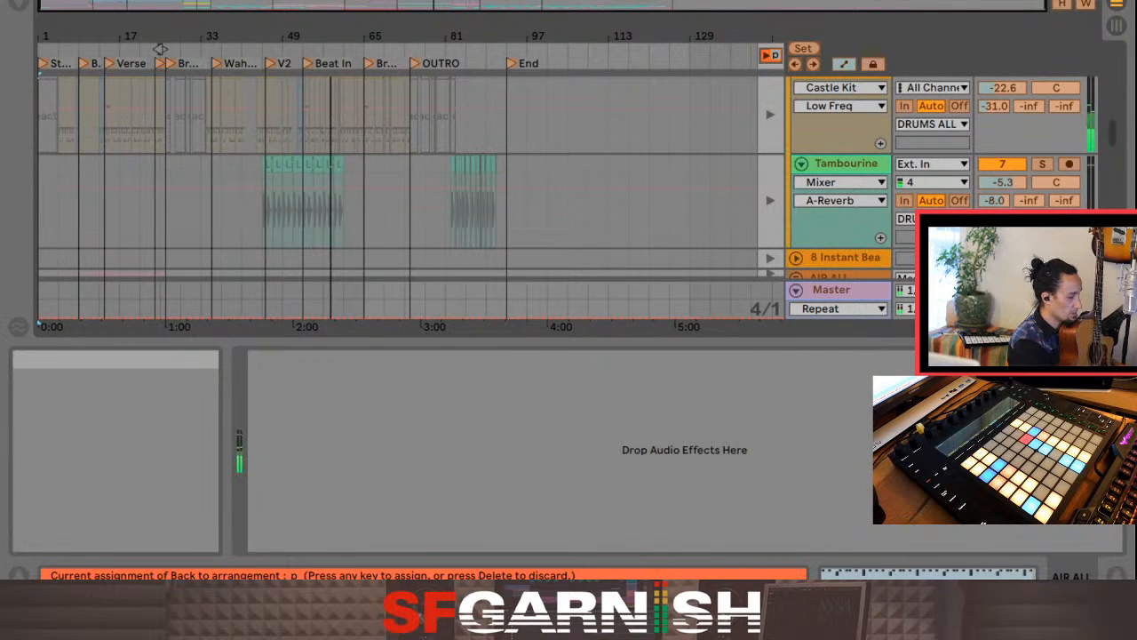
key(ctrl+k)
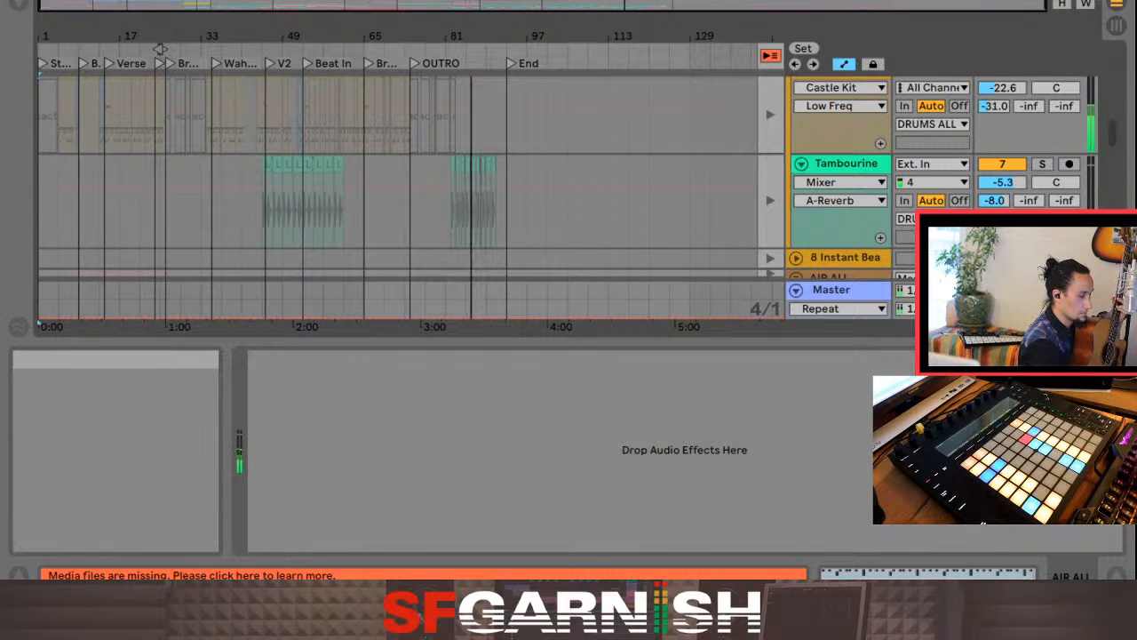
Step: Return playback to the arrangement and start playing from the End locator at 93.1.1, with the insert mark on the Castle Kit track
key(F10)
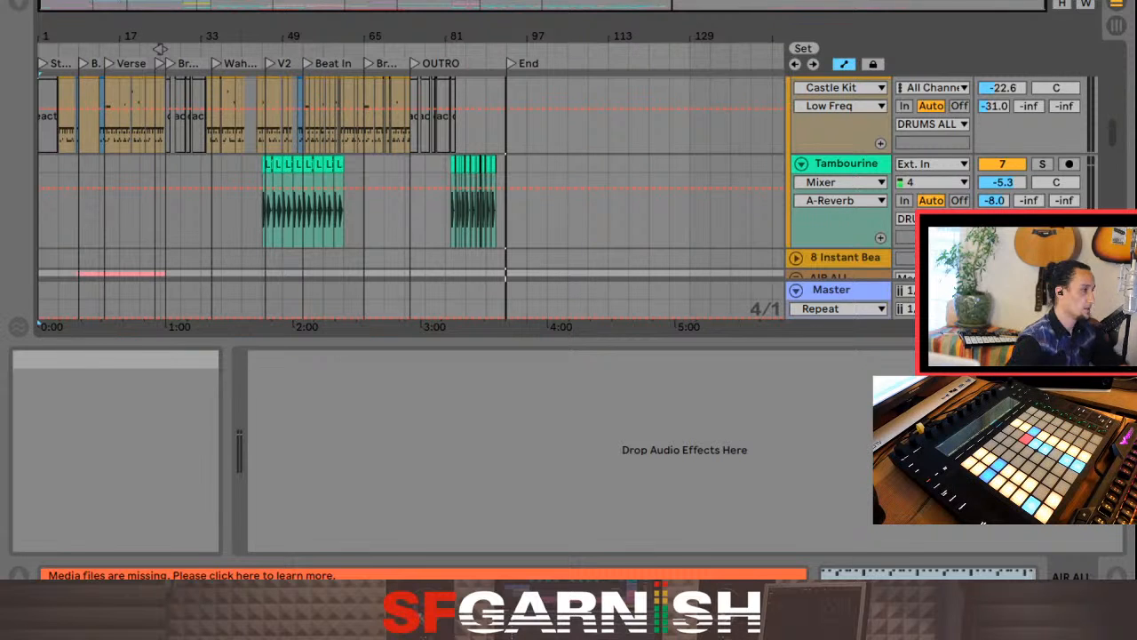
key(Home)
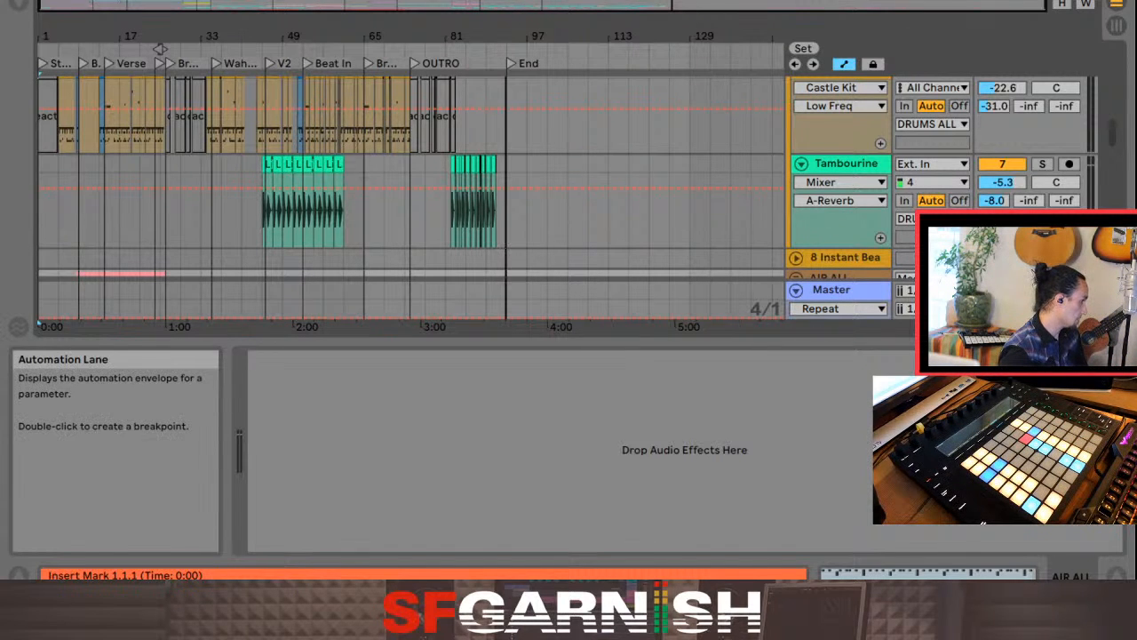
key(End)
key(Up)
key(Up)
key(Up)
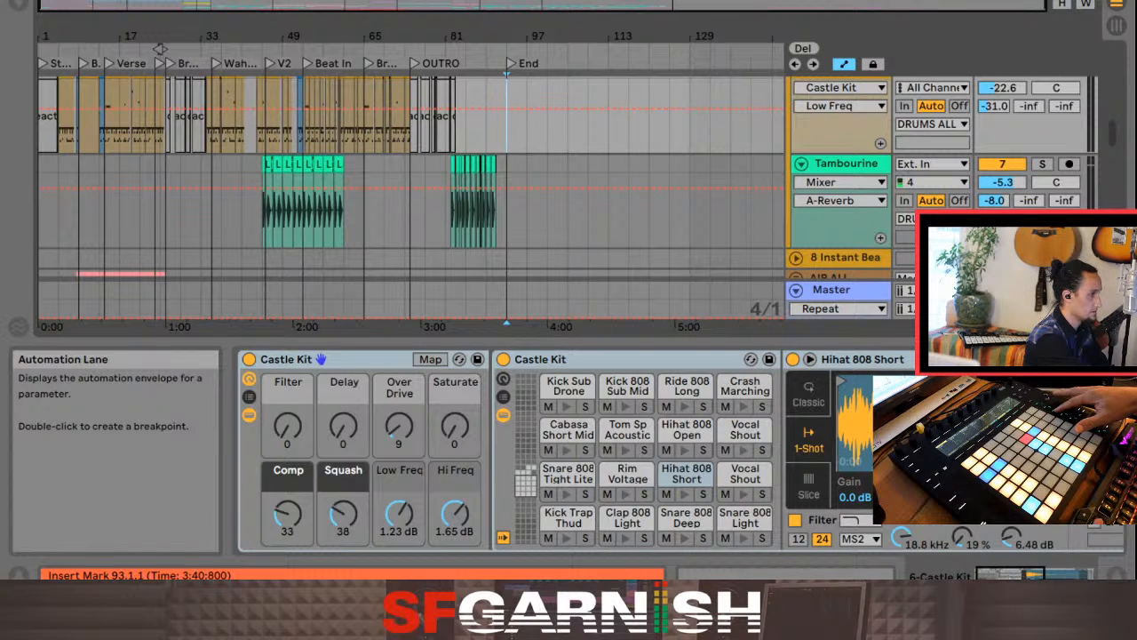
key(space)
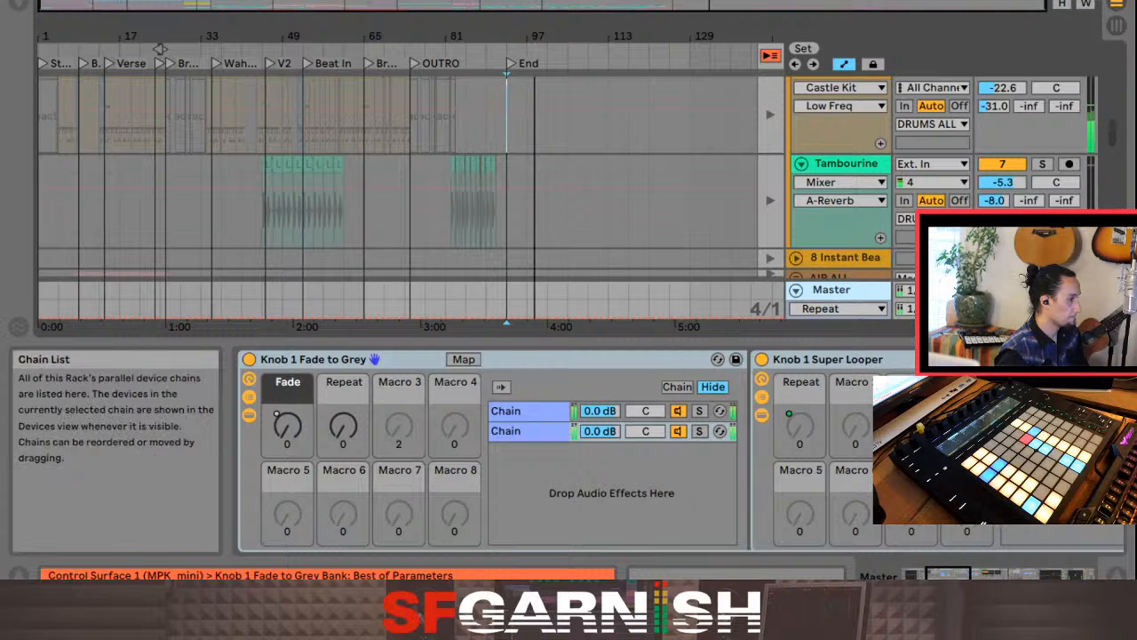
Step: Show the Auto Filter ahead of the Knob 1 Fade to Grey rack in the Master track's device chain, and stop playback
click(914, 575)
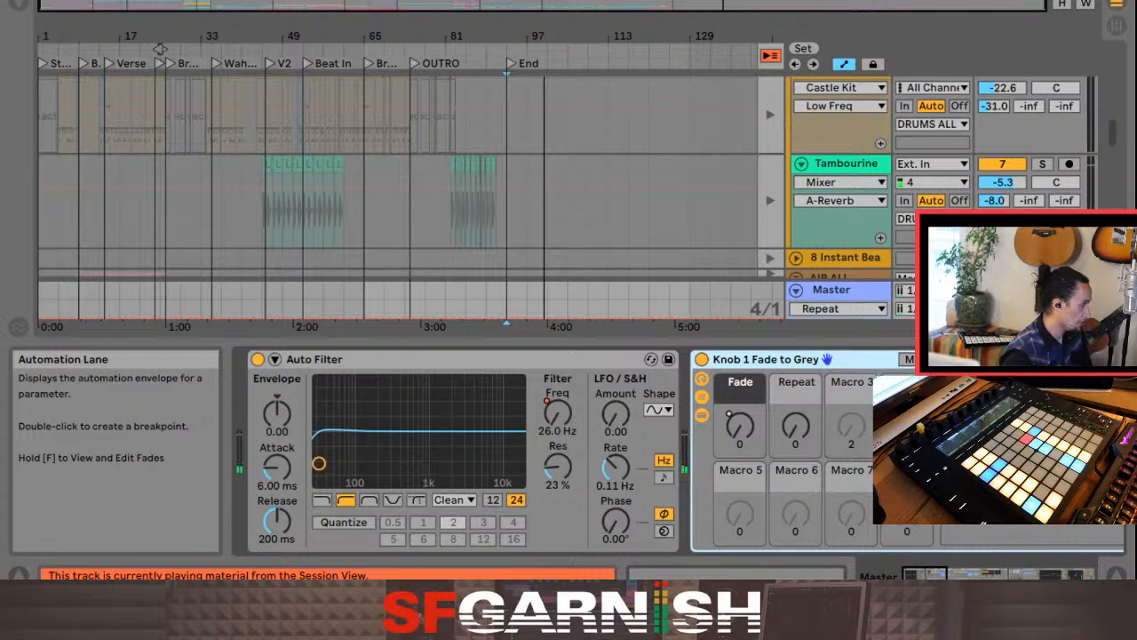
key(space)
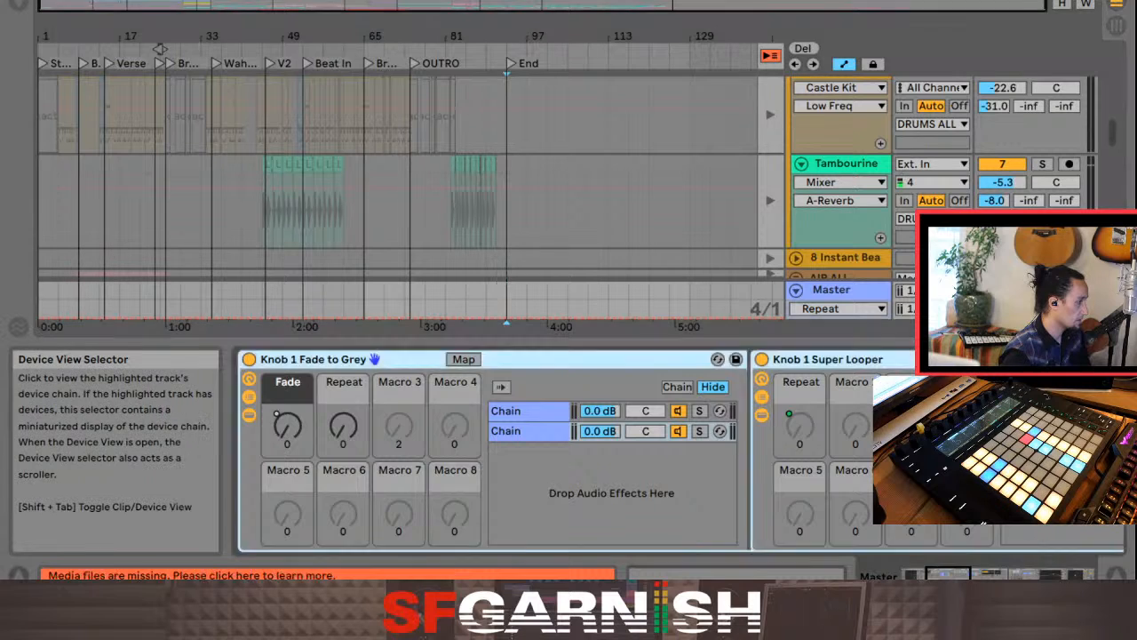
click(913, 575)
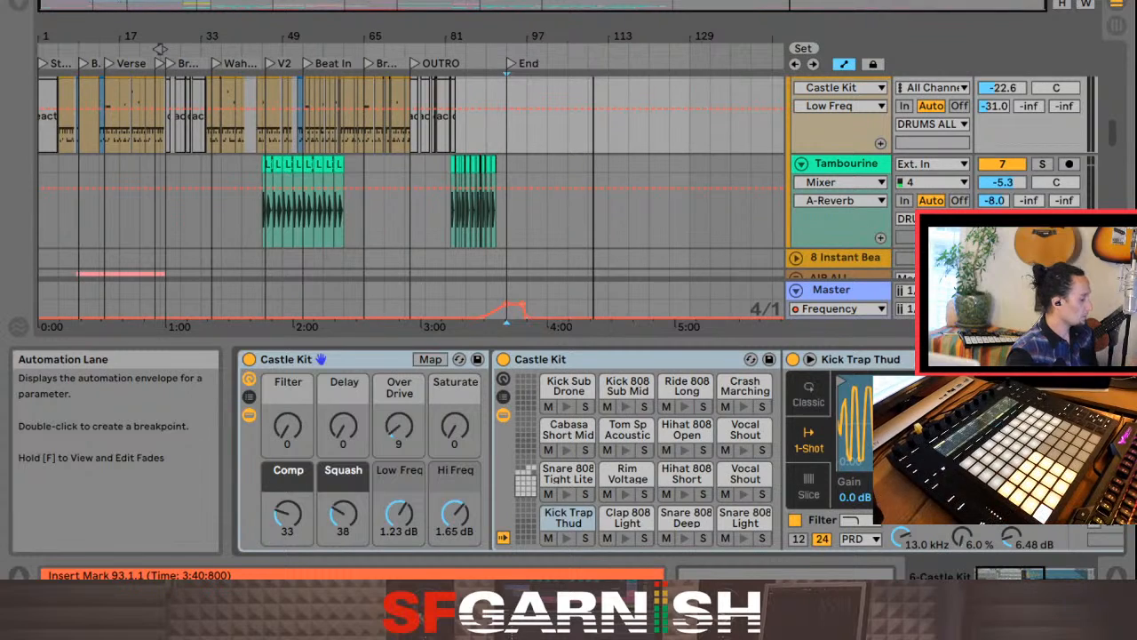
Step: Make room for clips in the Session View by narrowing the browser and displaying the in/out section in place of the mixer and device area
key(Tab)
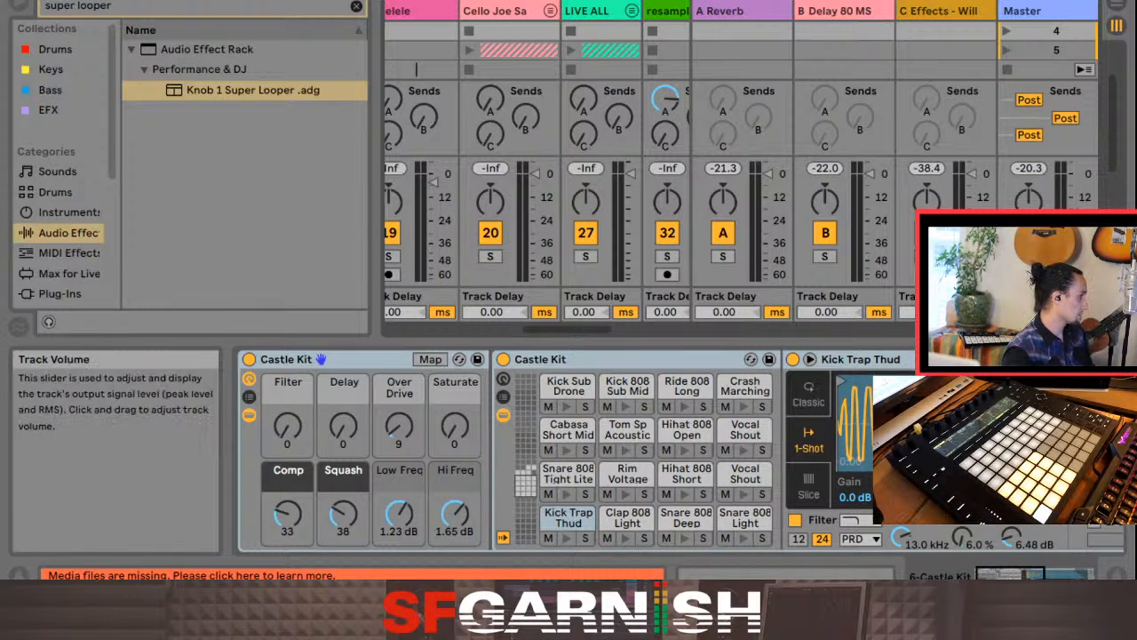
drag(375, 187, 218, 187)
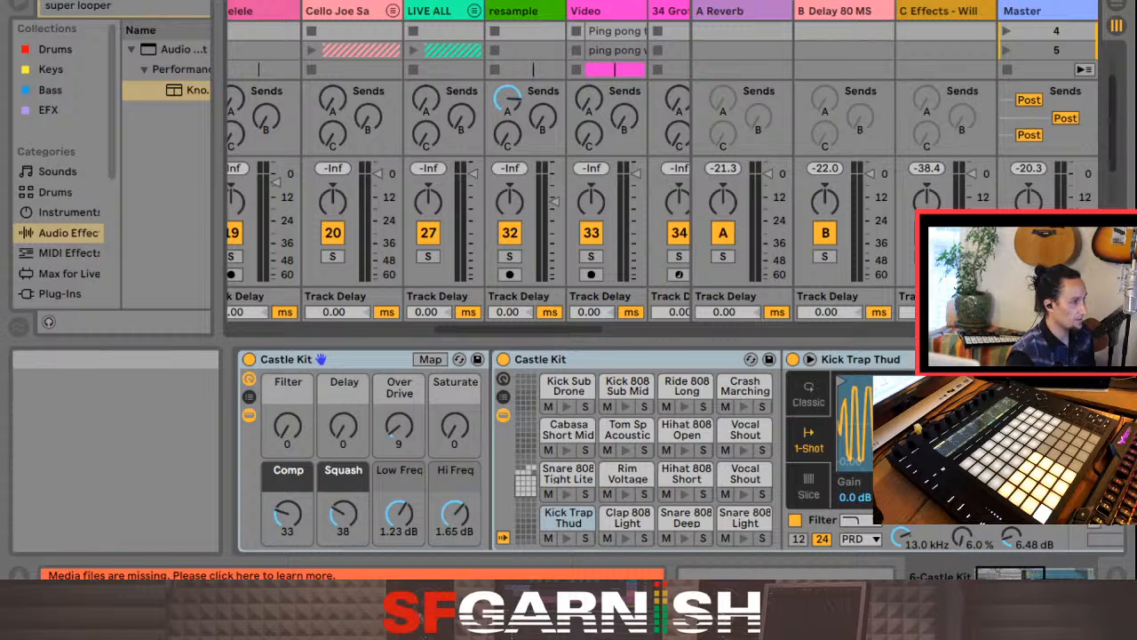
click(1117, 258)
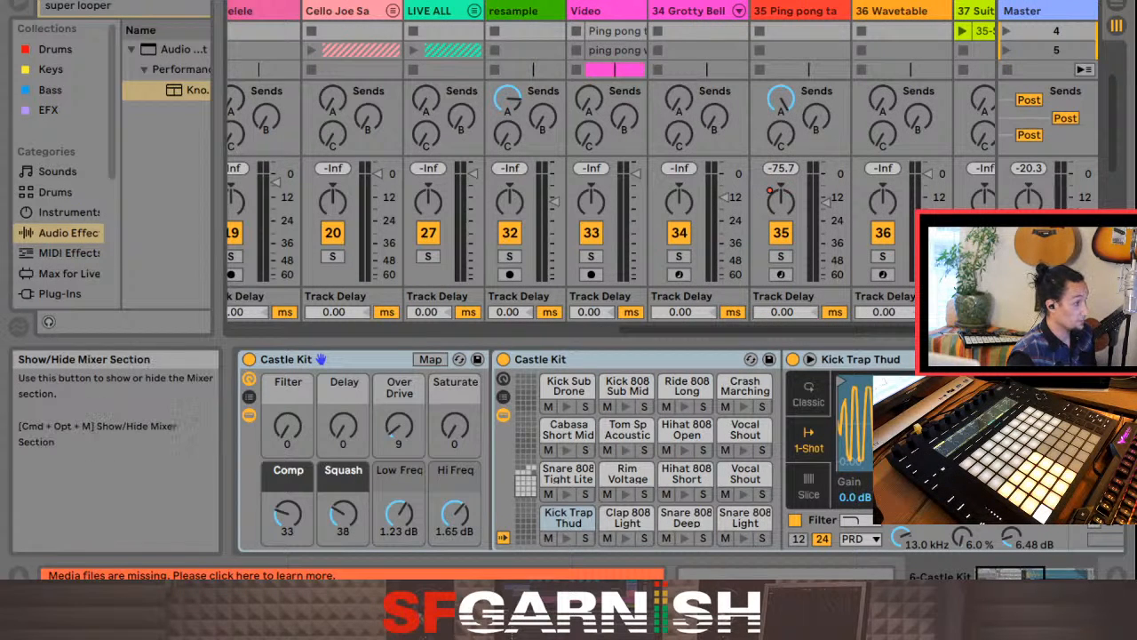
click(1117, 279)
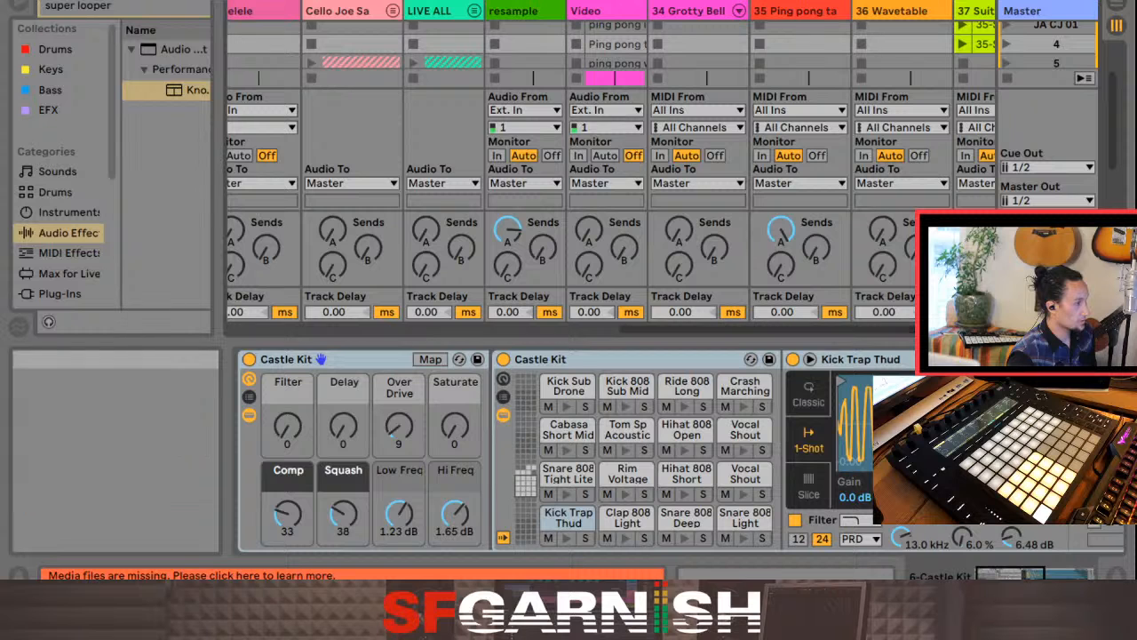
key(super+alt+l)
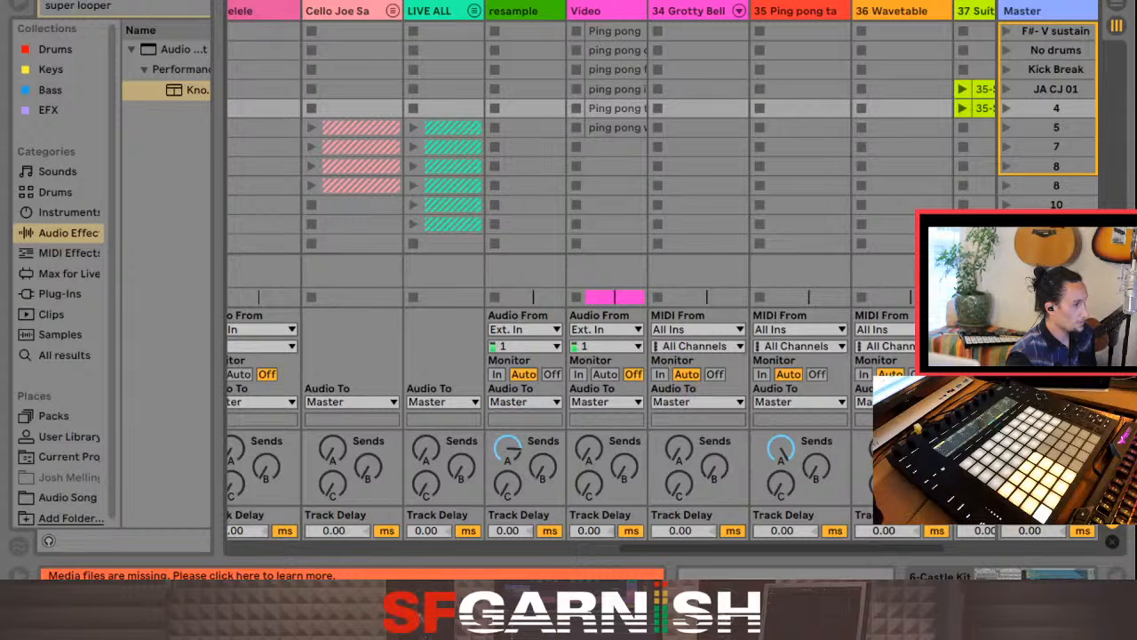
Step: Insert new empty scenes below the last scene in the Session View
click(1048, 243)
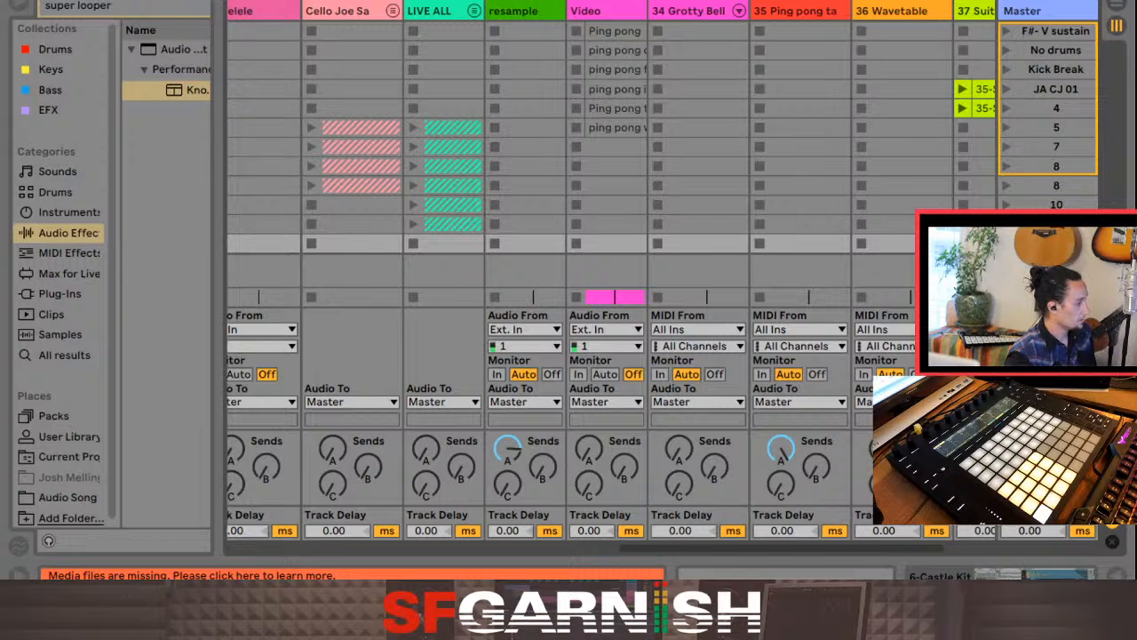
key(super+i)
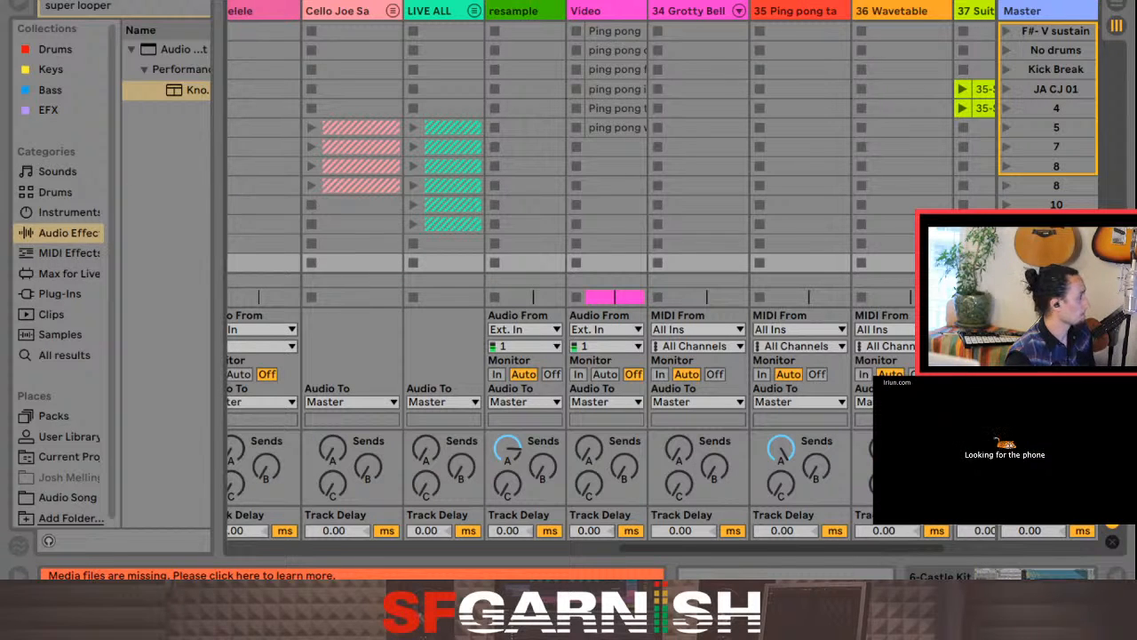
key(ctrl+i)
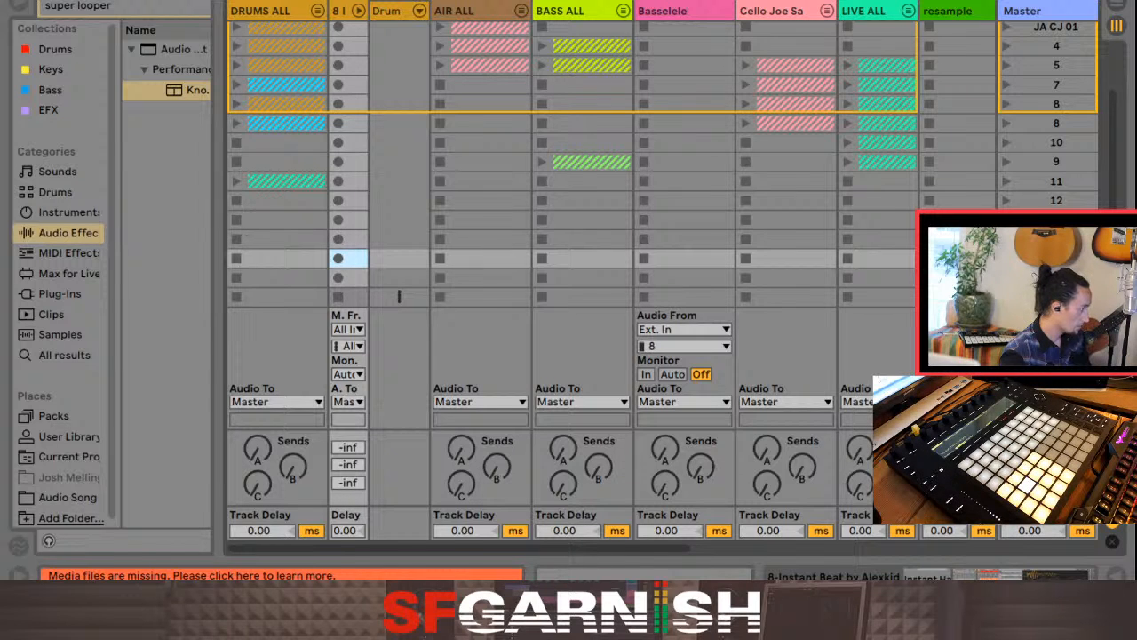
Step: Collapse track 8's drum chains, expand the DRUMS ALL group, and select its 2 16 Snares track with the mixer shown
click(359, 10)
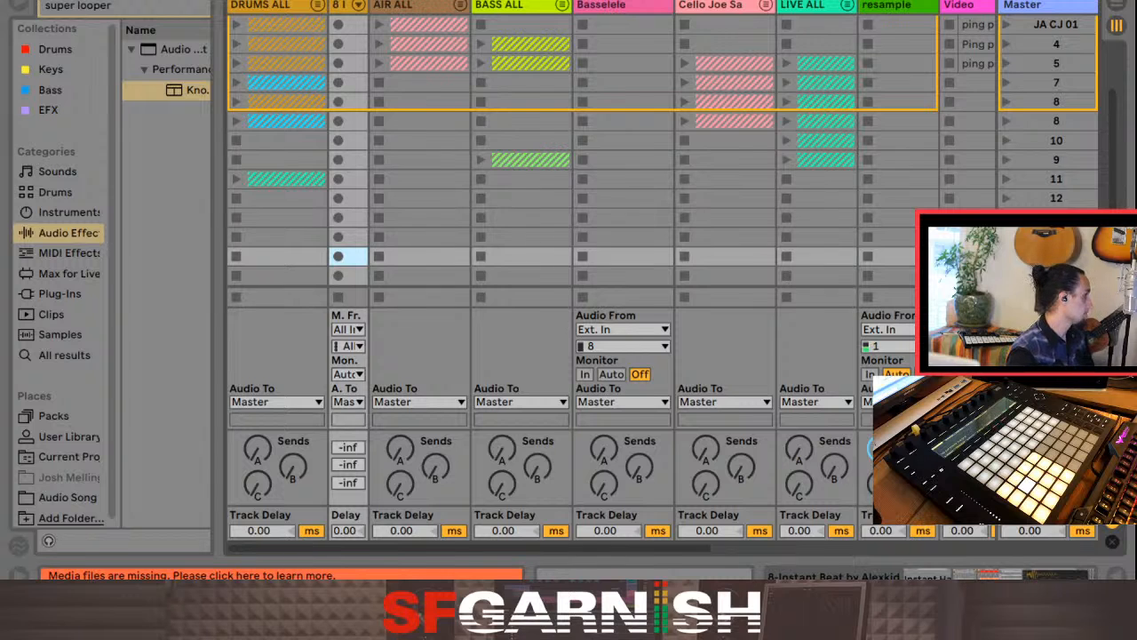
click(318, 5)
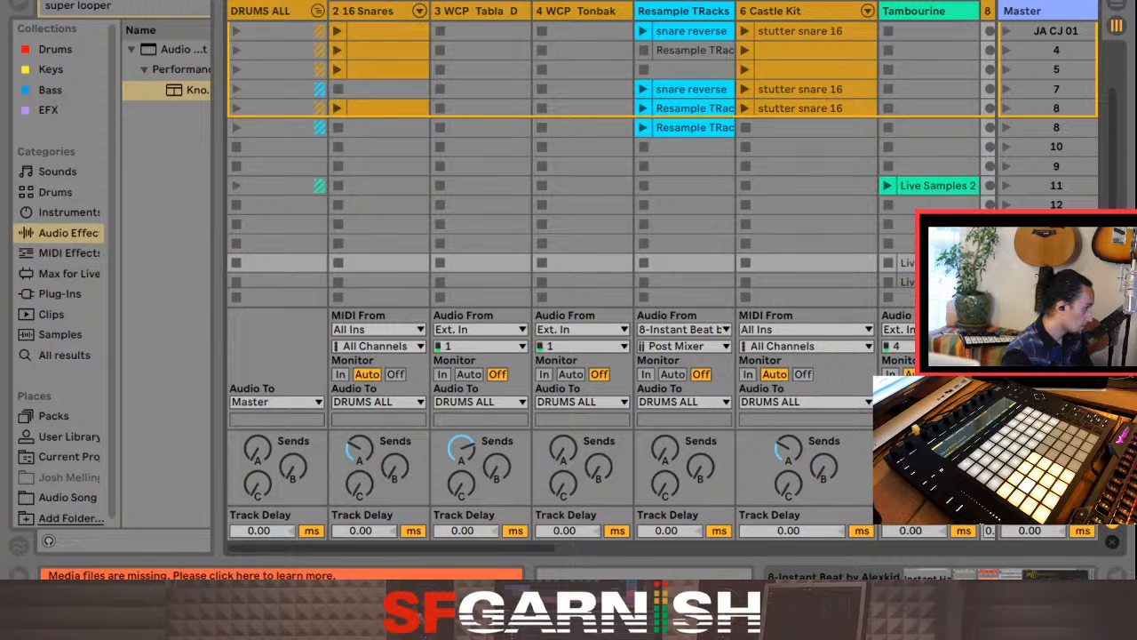
click(581, 10)
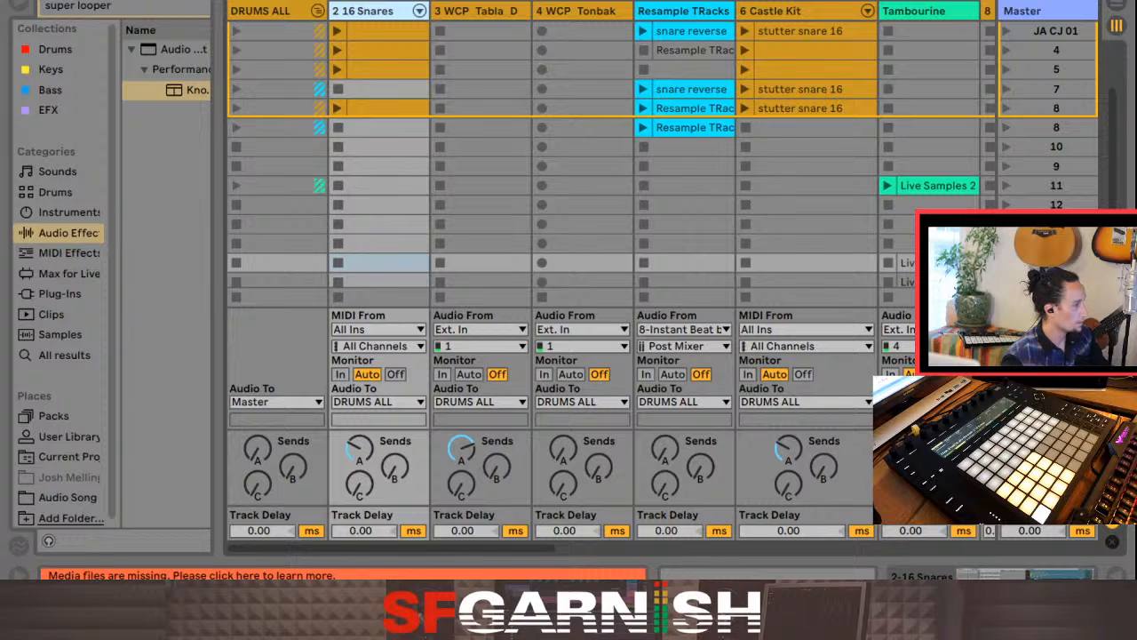
key(super+alt+m)
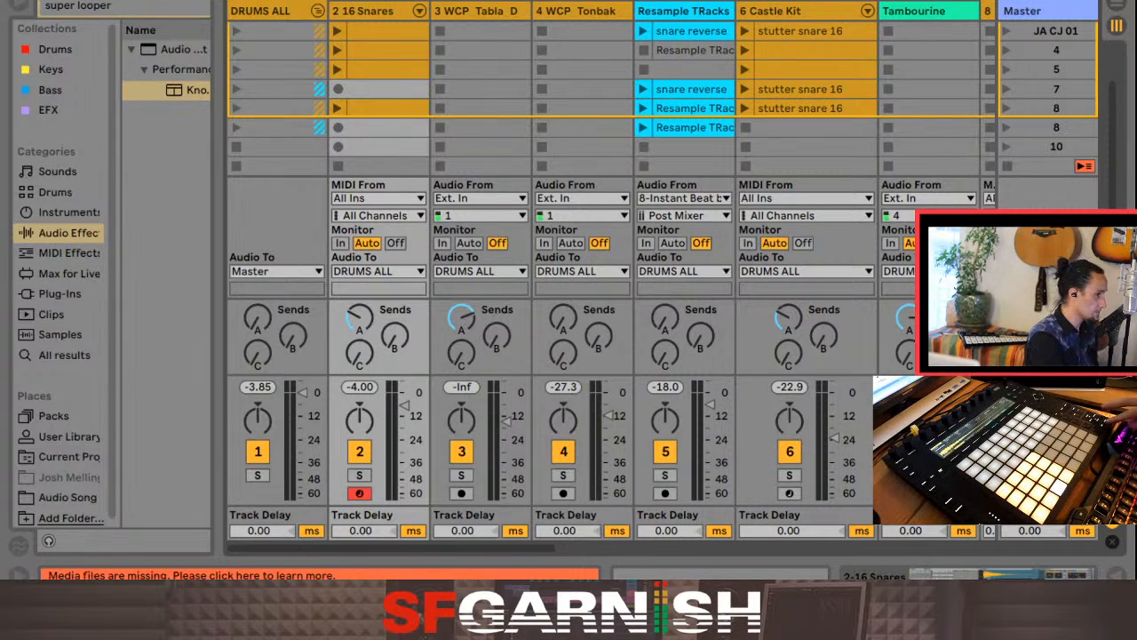
Step: Stop playback and look over the Session View's empty scenes and the tracks from DRUMS ALL across to resample
key(space)
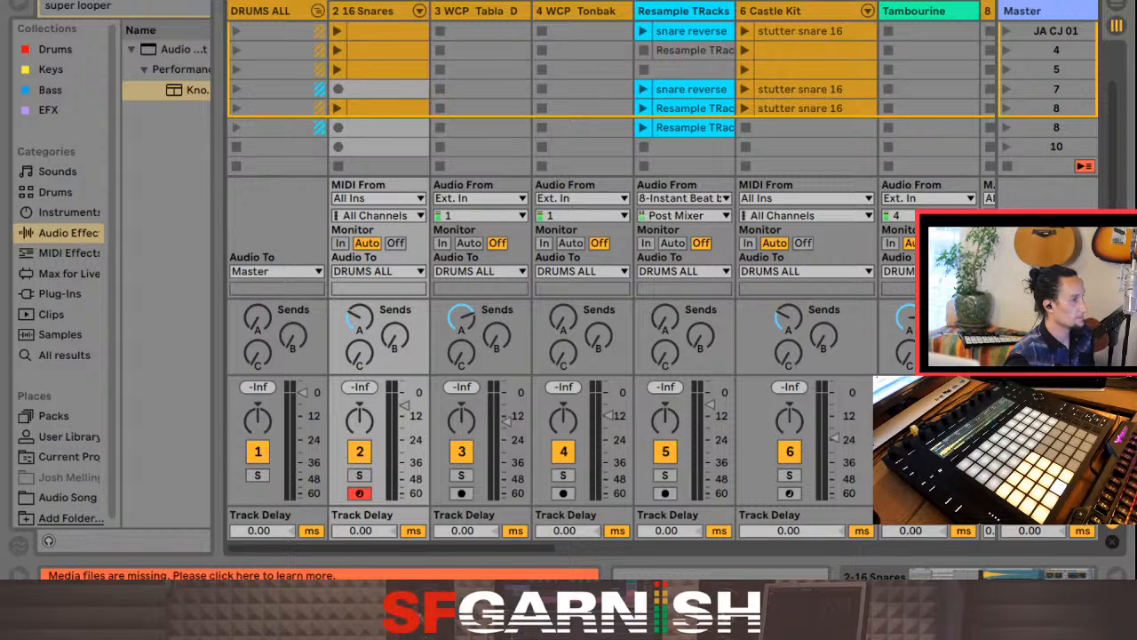
scroll(613, 89, up, 3)
scroll(613, 89, down, 10)
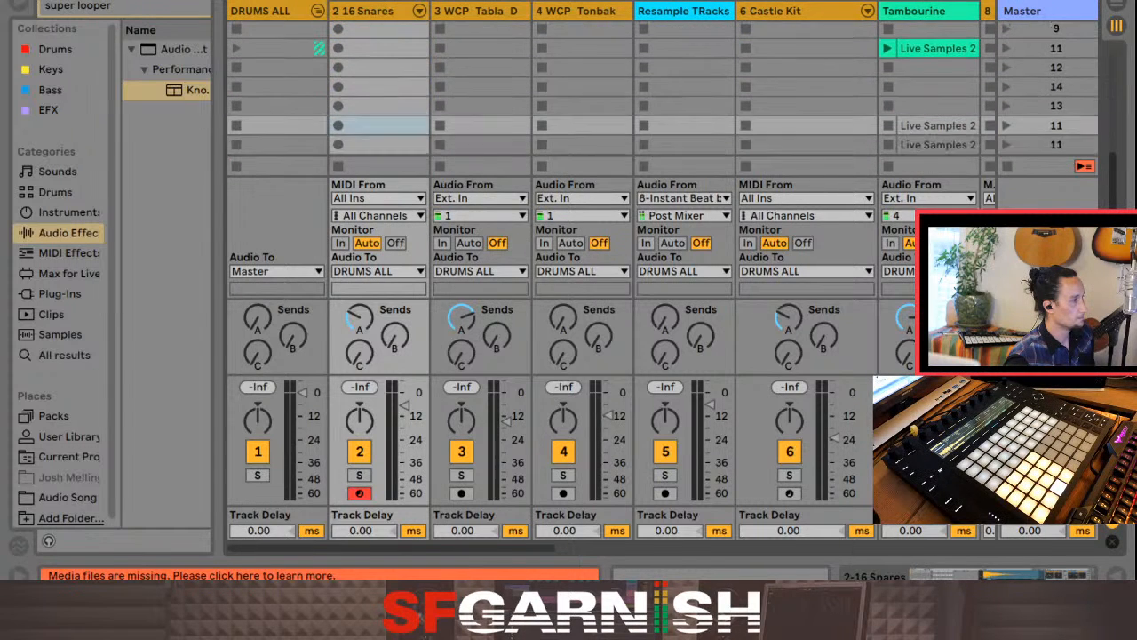
scroll(613, 89, up, 1)
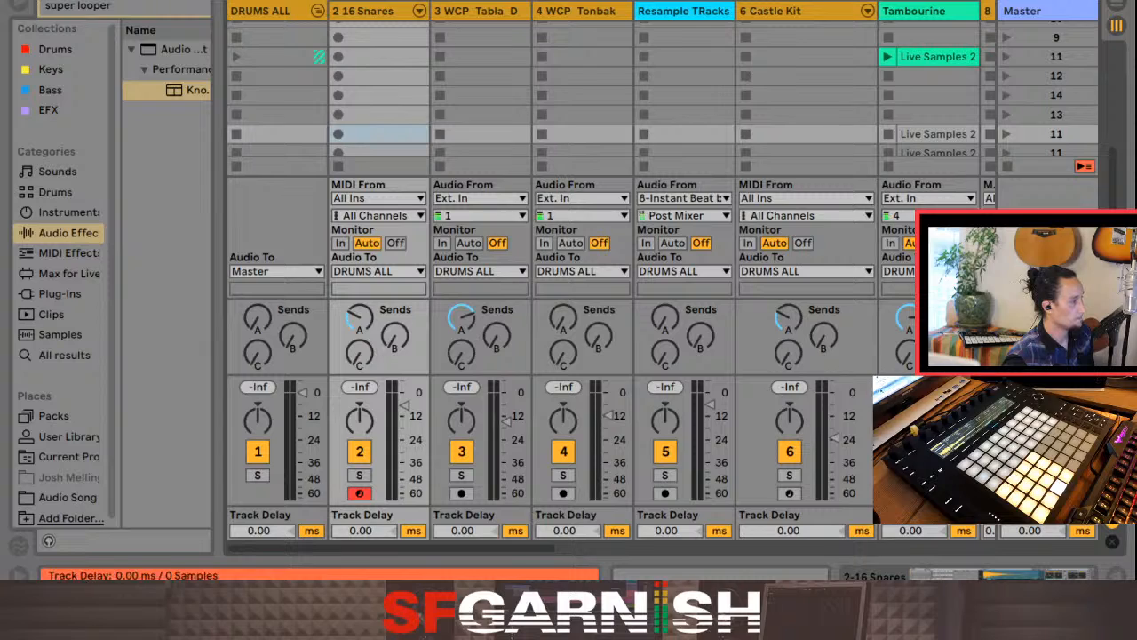
drag(391, 548, 686, 549)
scroll(613, 276, left, 10)
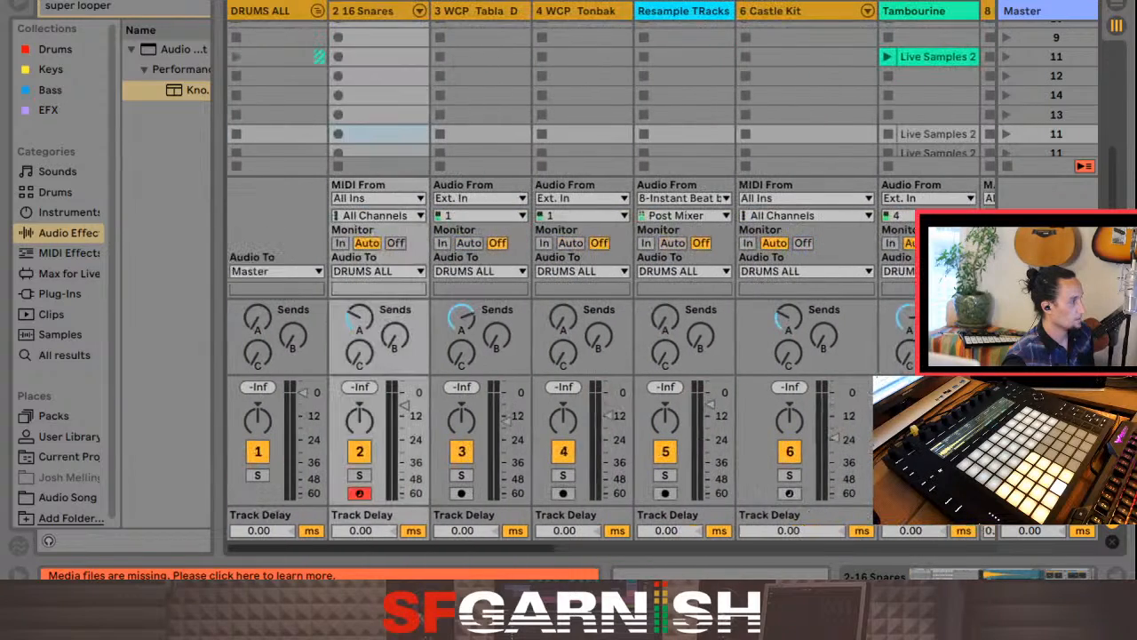
scroll(613, 275, right, 10)
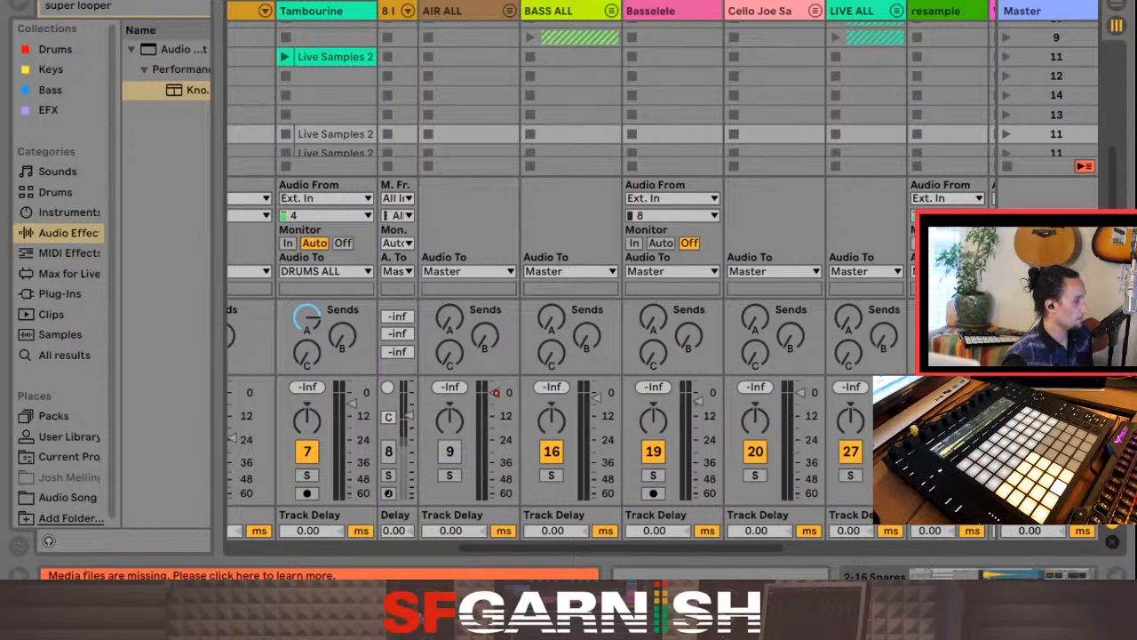
drag(506, 549, 288, 548)
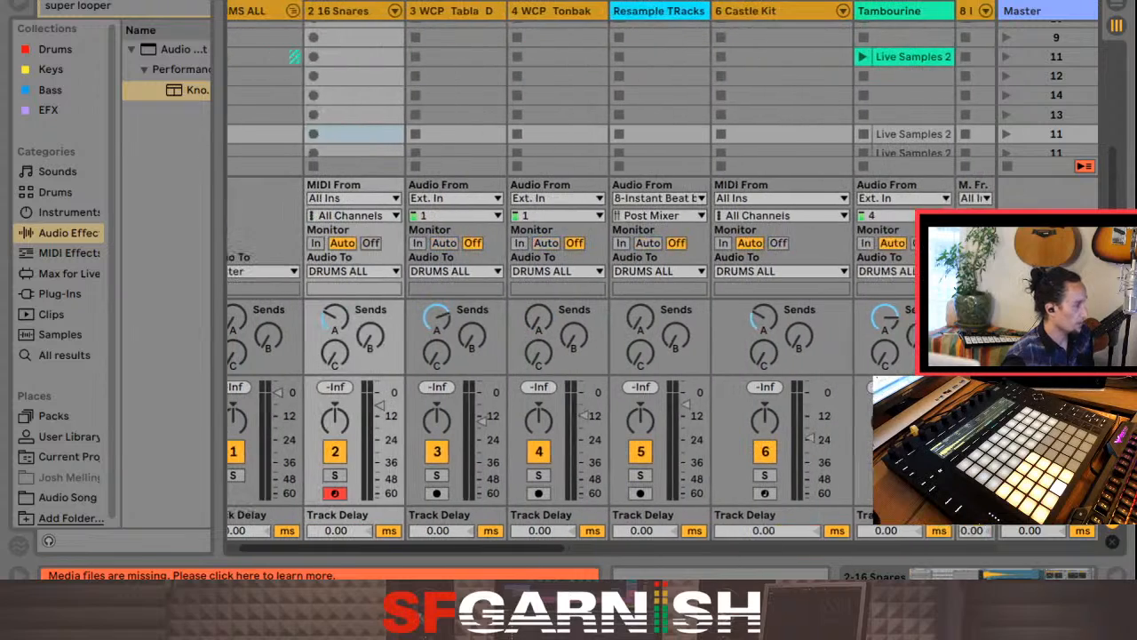
scroll(294, 435, left, 1)
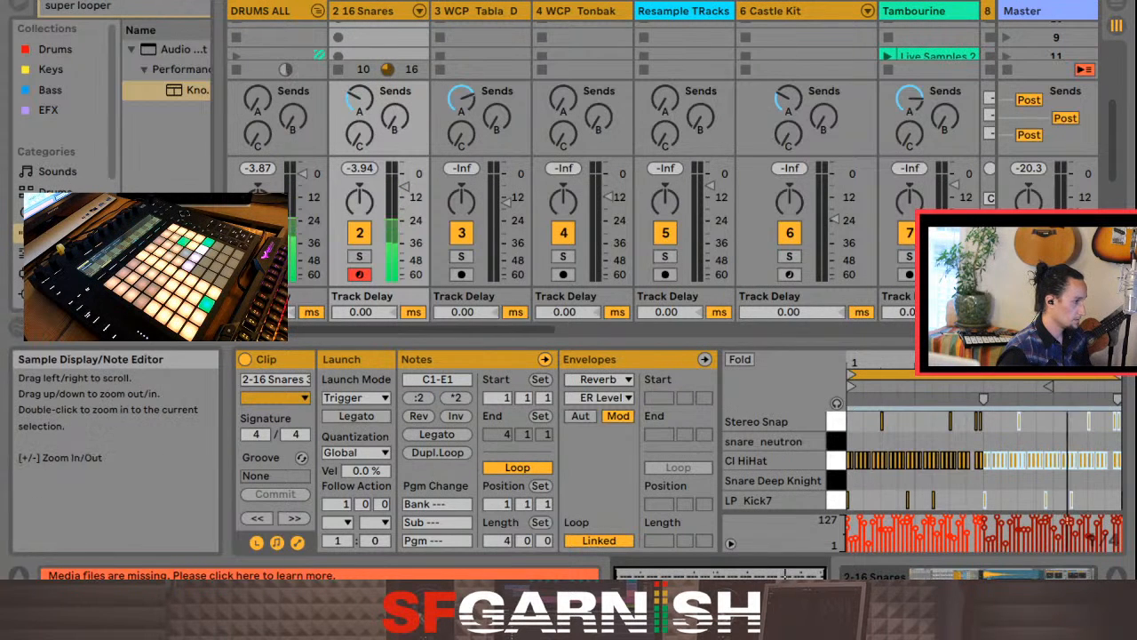
Step: Zoom in on the CI HiHat notes around 3.2.1 in the 2-16 Snares clip, with the Info View hidden
click(984, 376)
click(1000, 444)
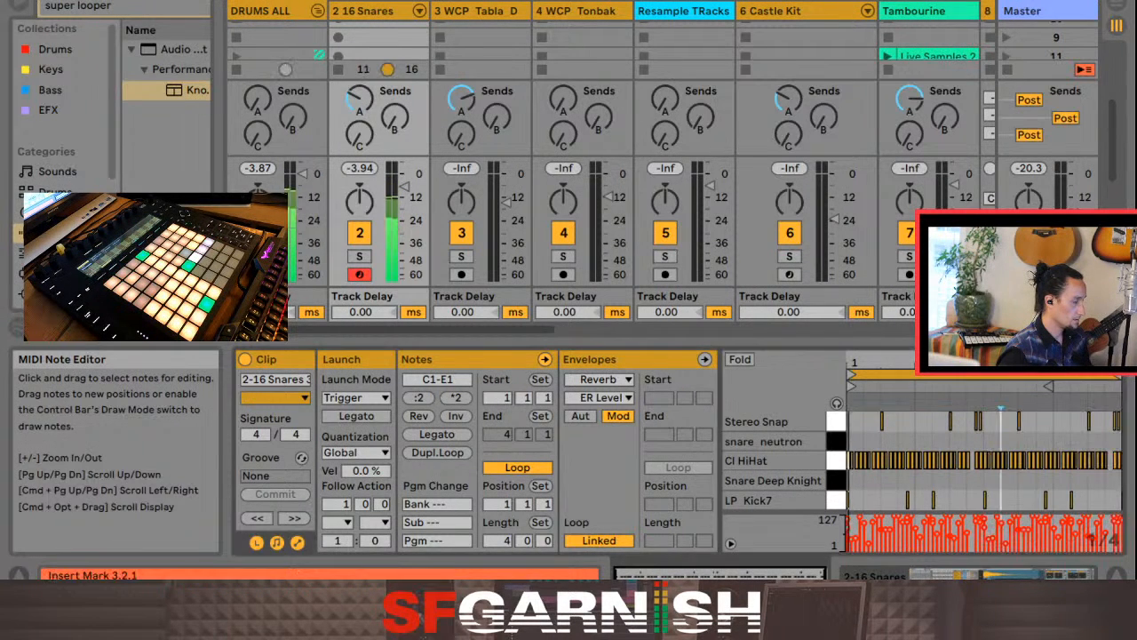
key(plus)
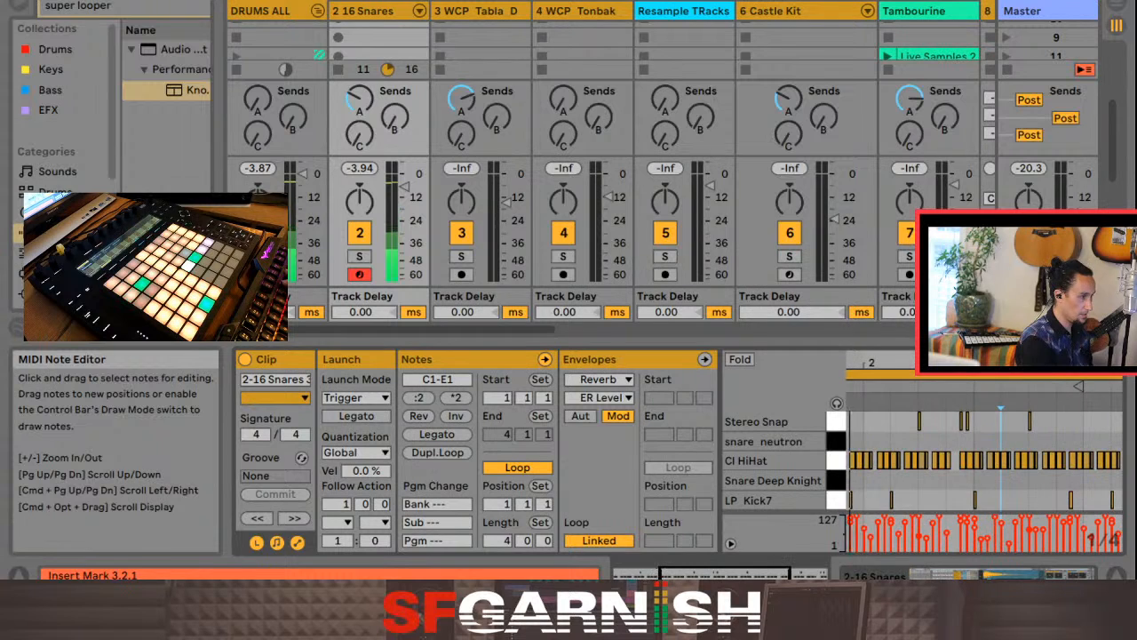
key(plus)
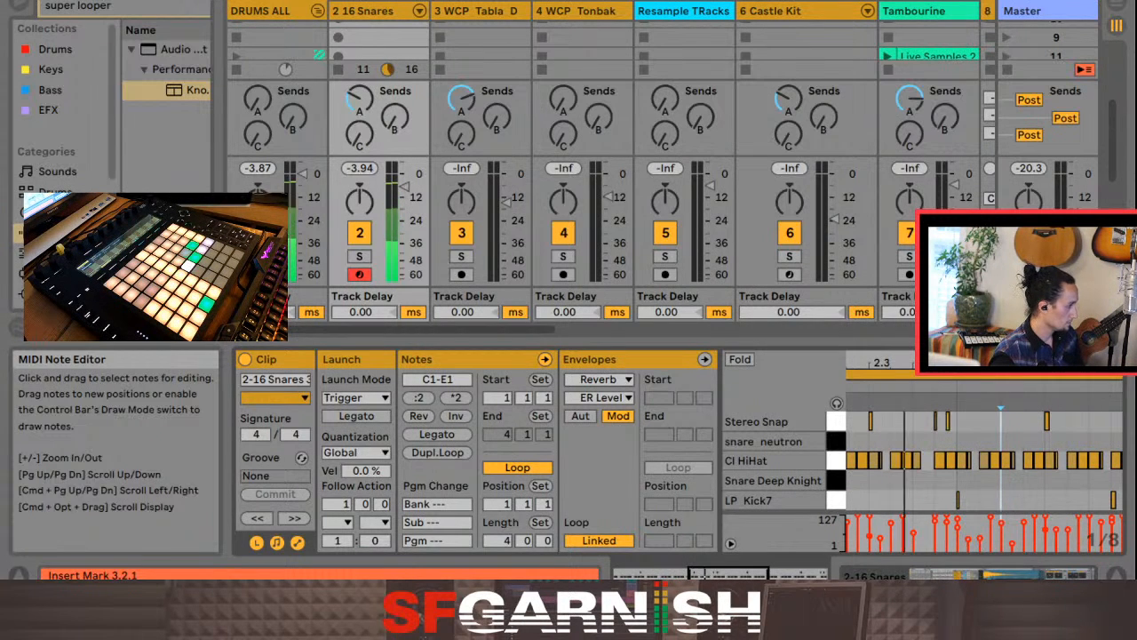
key(shift+question)
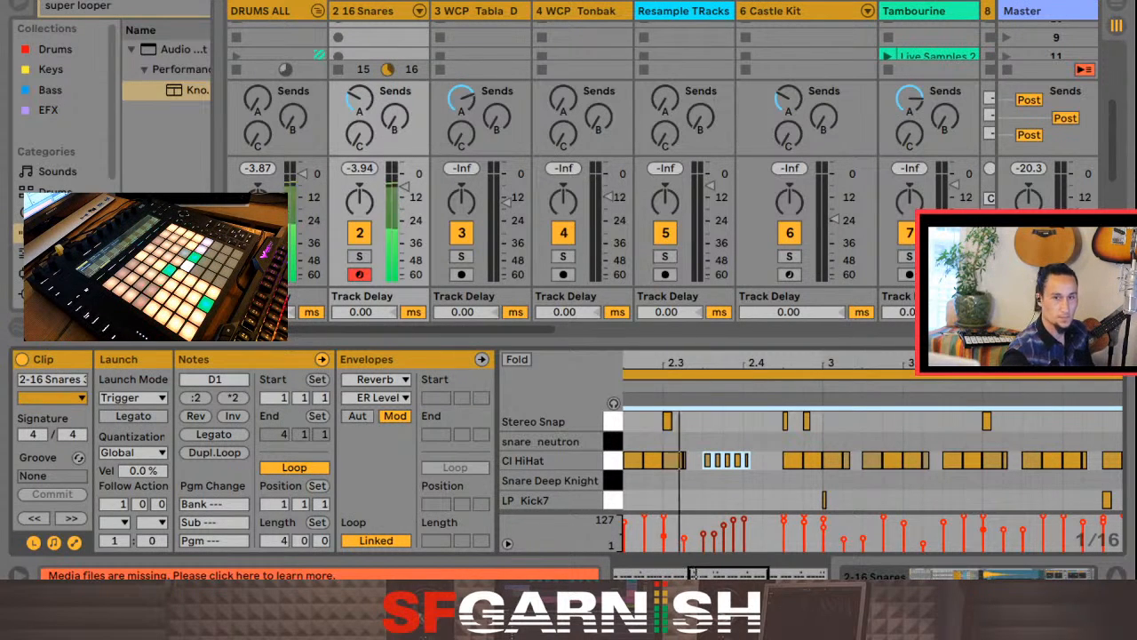
click(788, 441)
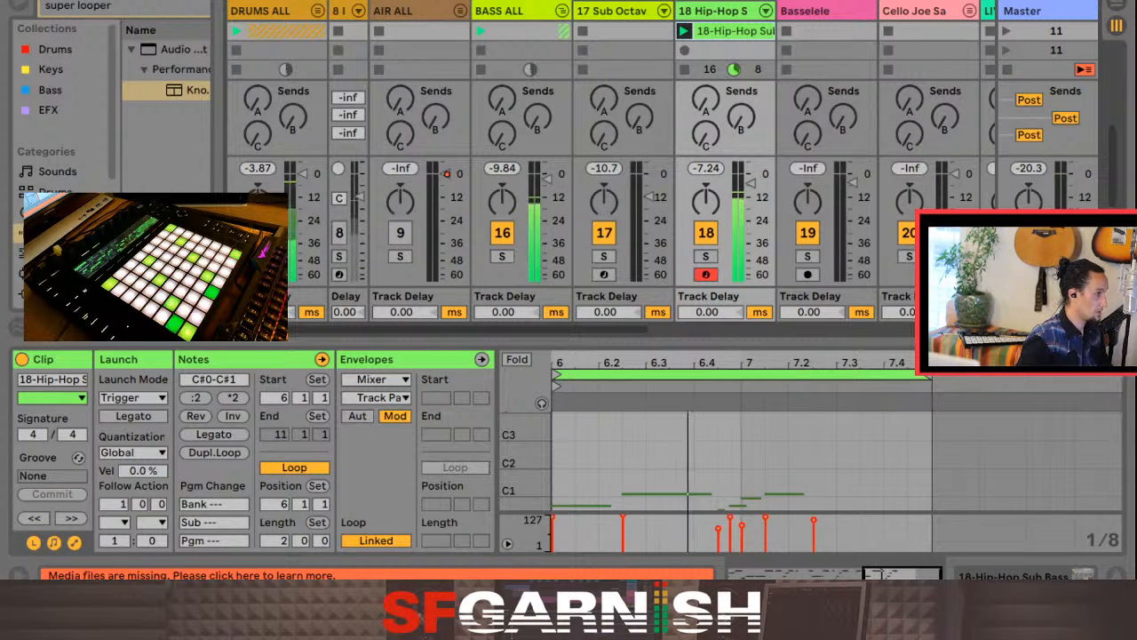
Step: Paste the 18-Hip-Hop Sub Bass clip into the 17 Sub Octave track's slot in the same scene and launch that scene to check the level
key(Left)
key(super+v)
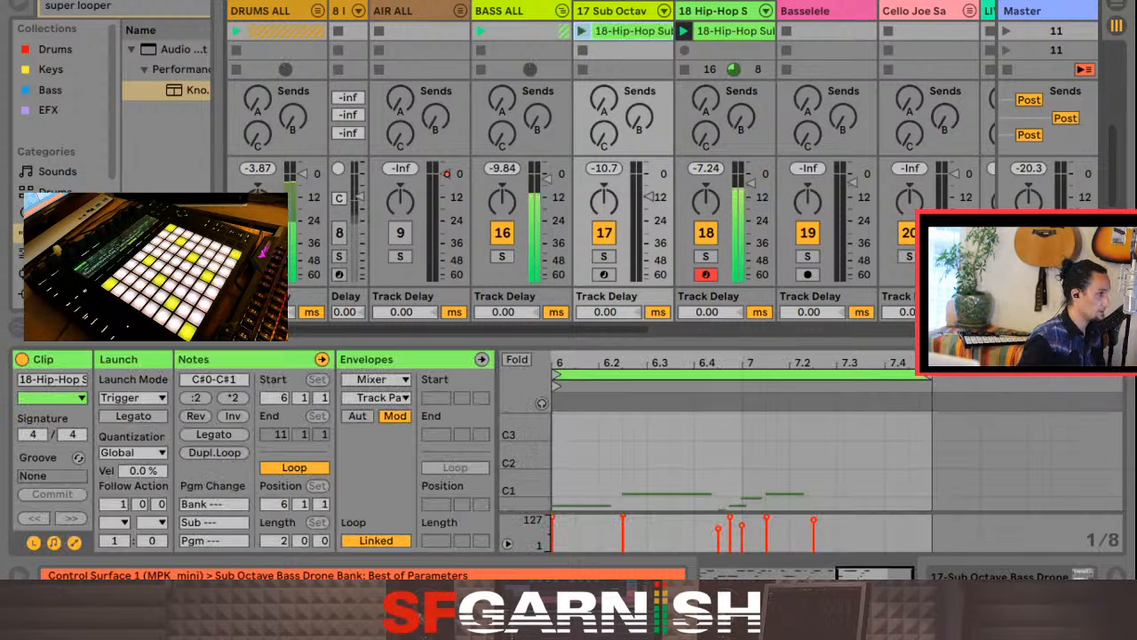
click(1007, 31)
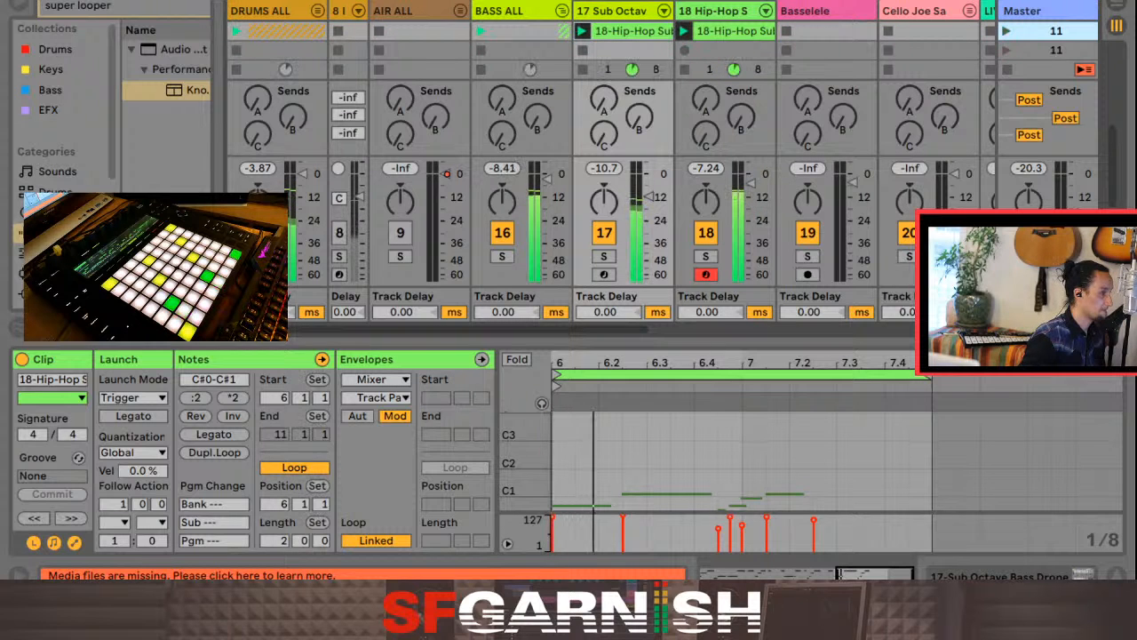
drag(650, 197, 649, 203)
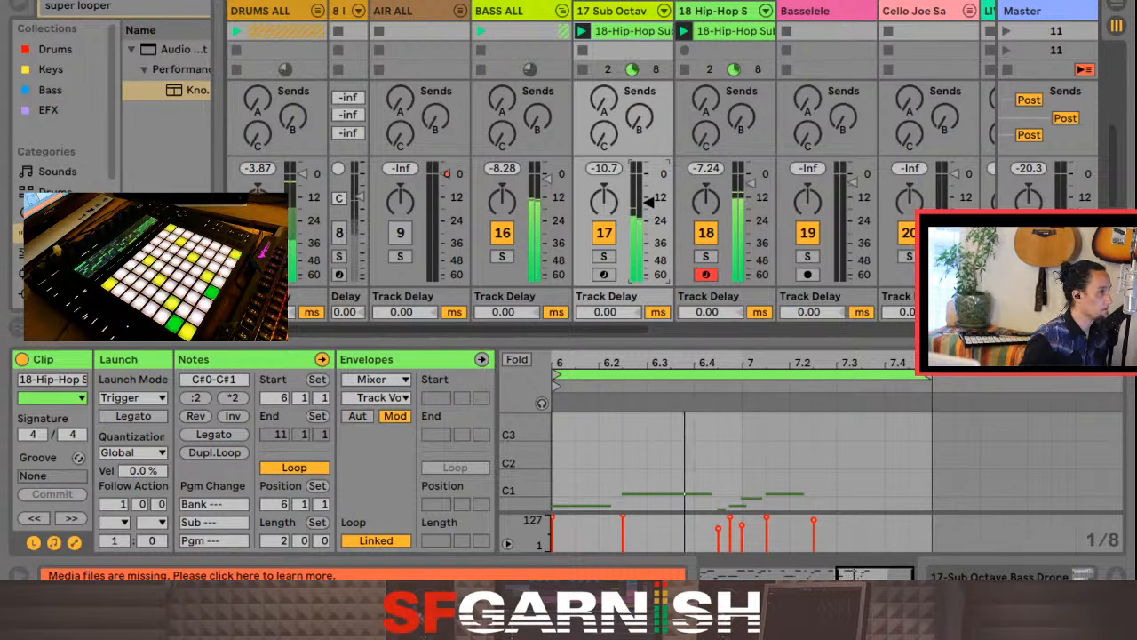
Step: Find a Compressor by searching for compression, load it on the BASS ALL group, and lower its threshold to -13.8 dB
click(502, 11)
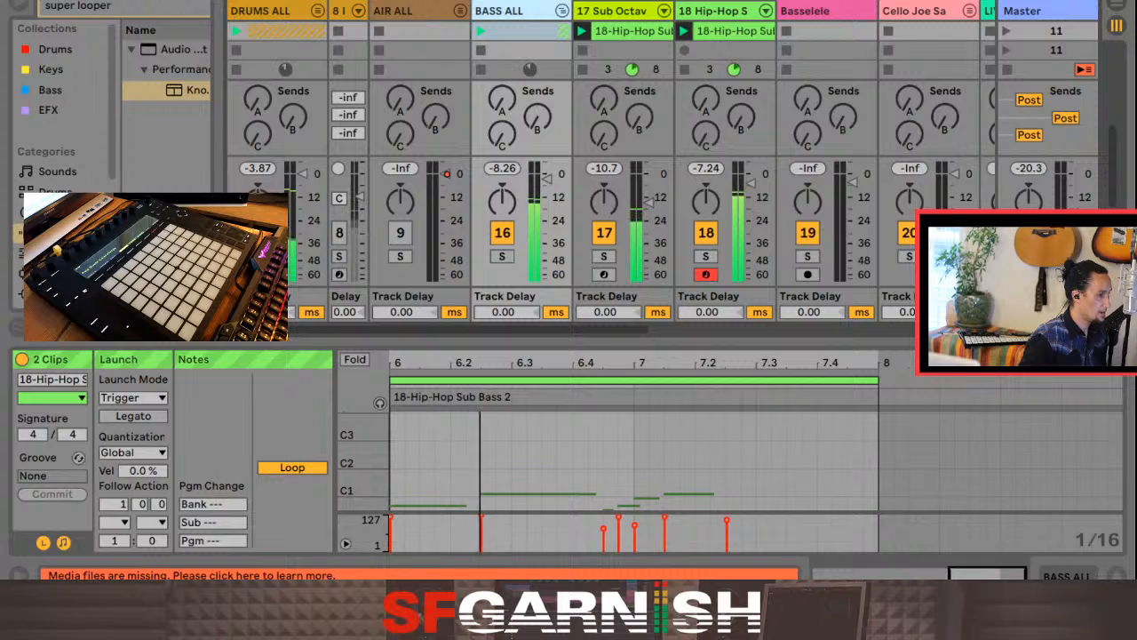
key(shift+Tab)
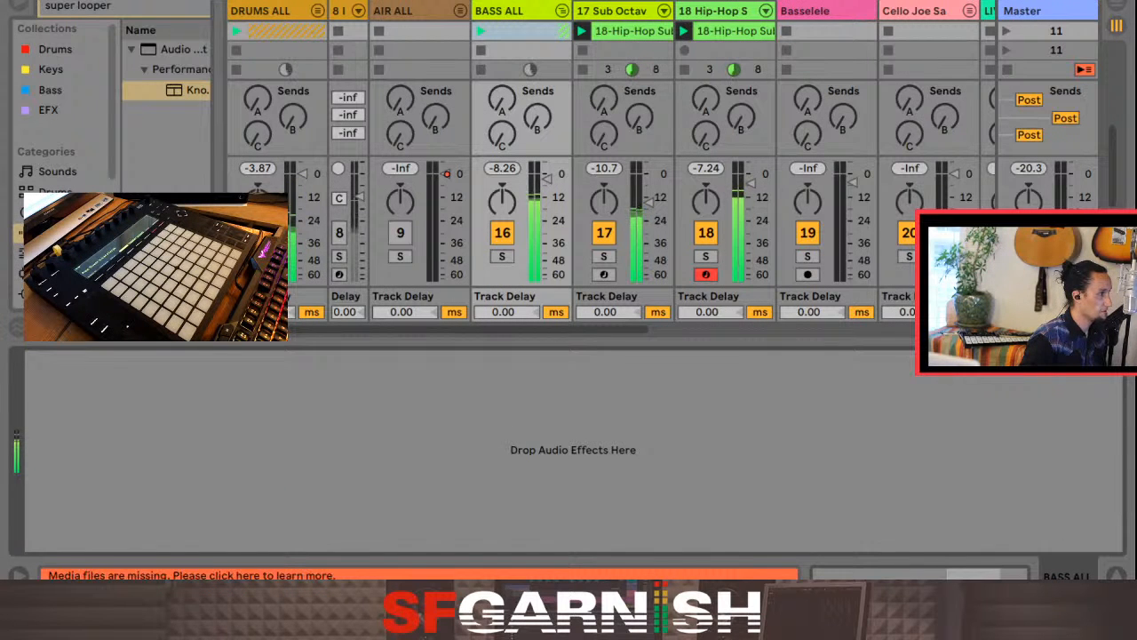
click(617, 11)
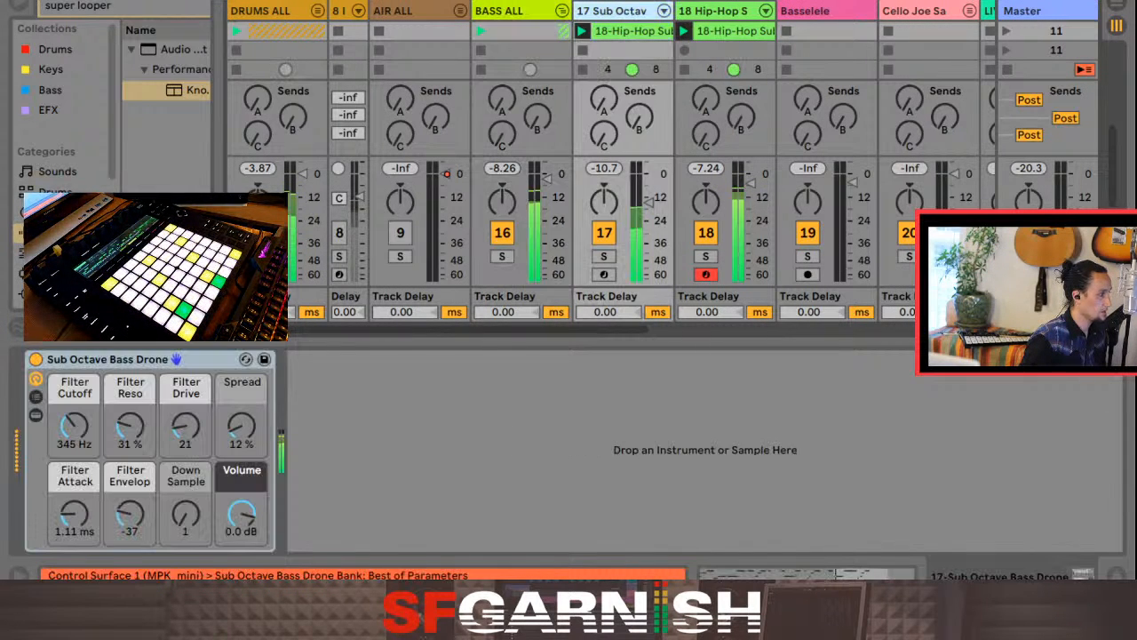
click(714, 11)
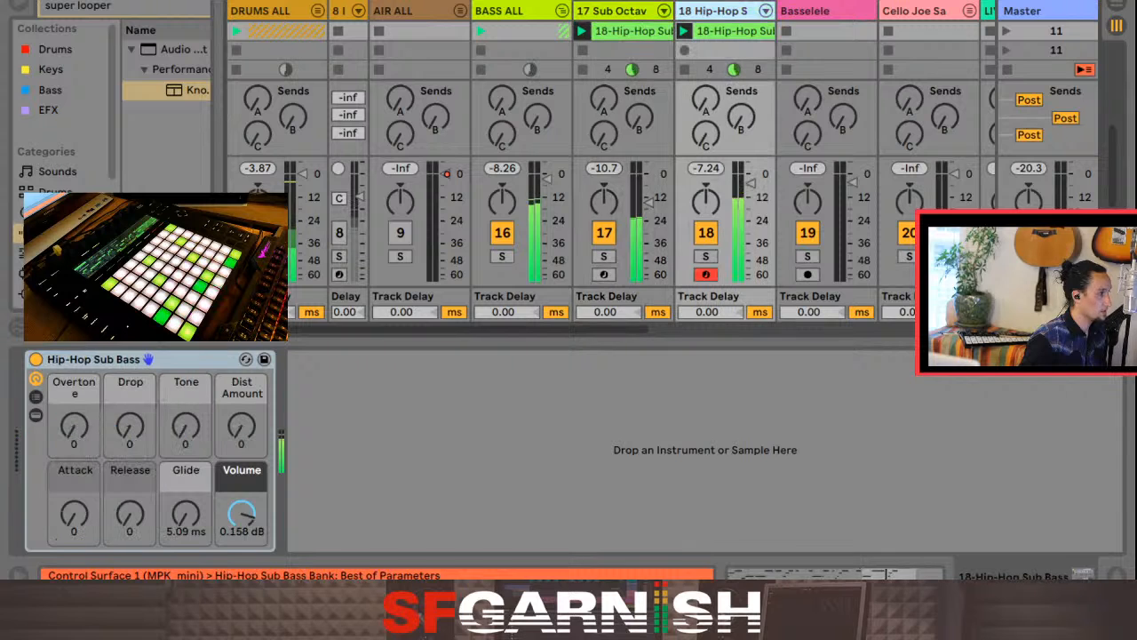
click(613, 12)
click(508, 12)
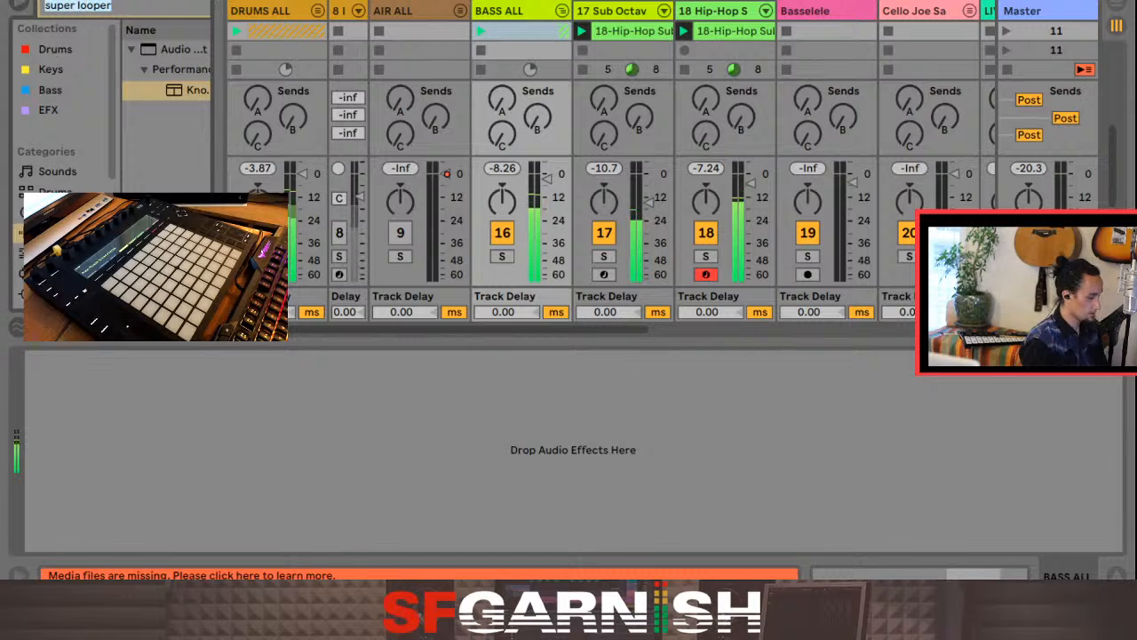
text(compression)
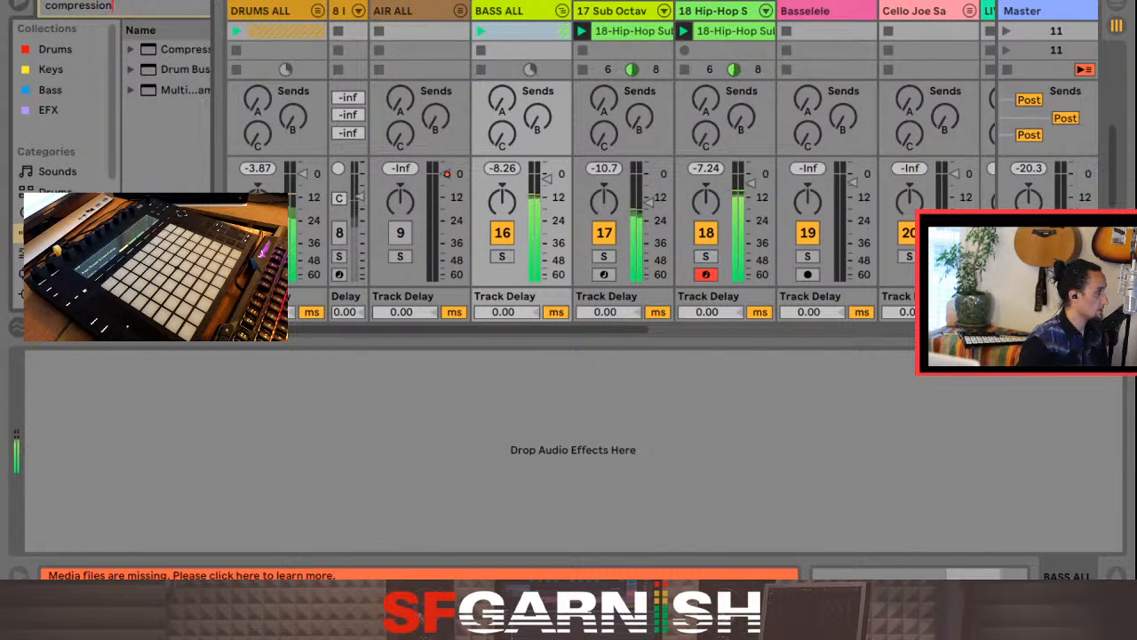
click(186, 50)
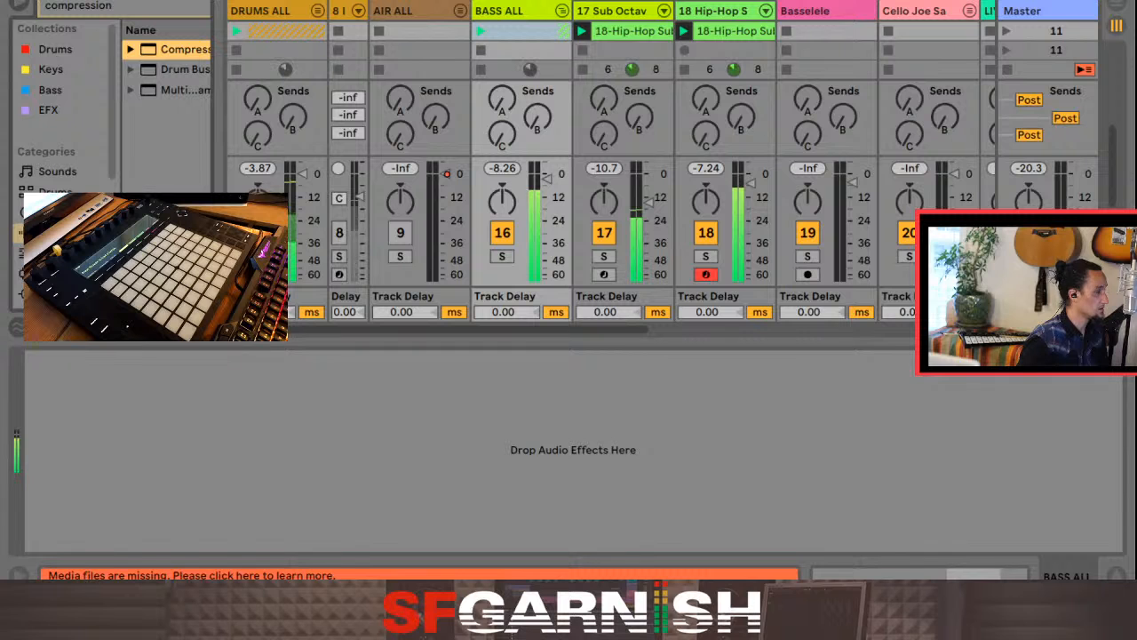
key(Return)
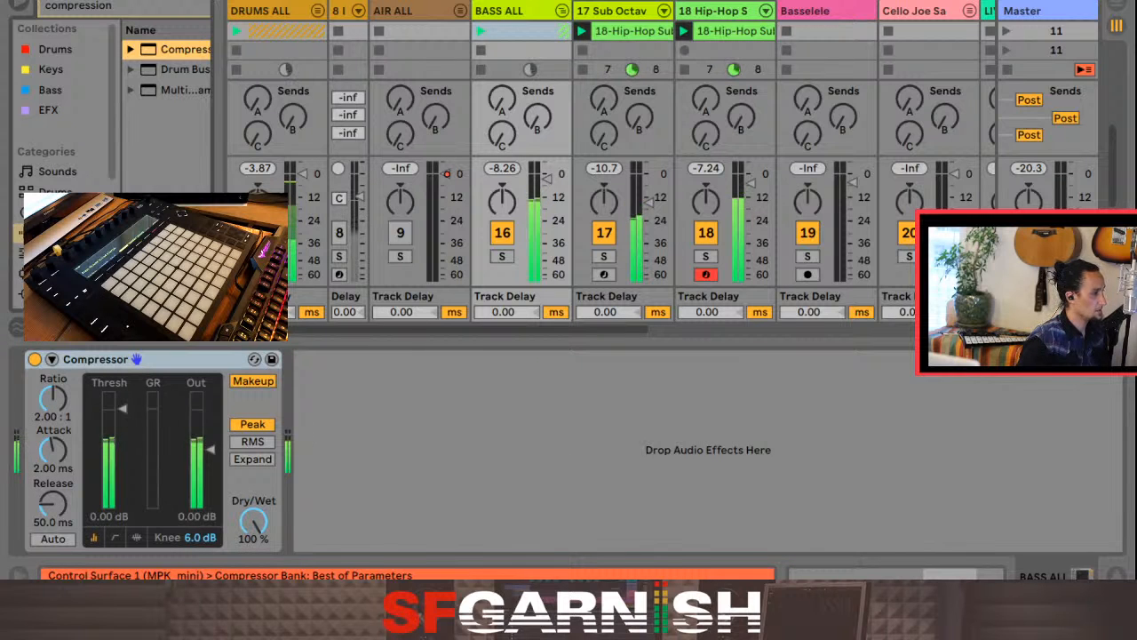
mouse_move(123, 409)
mouse_down()
mouse_move(122, 458)
mouse_move(123, 448)
mouse_up()
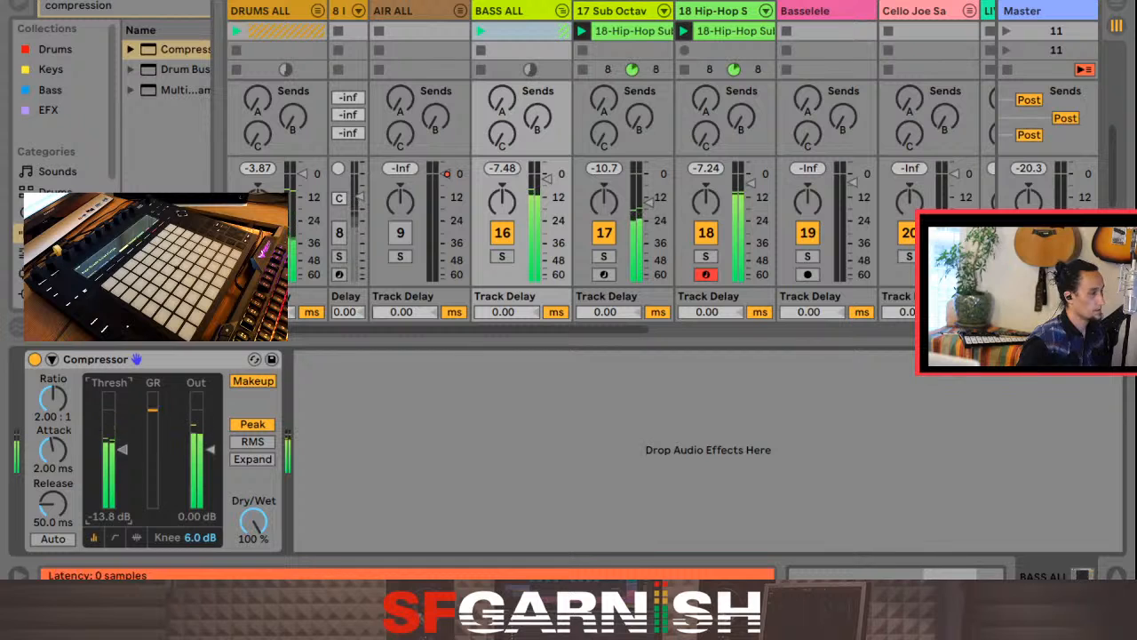
Step: Enable the Compressor's sidechain on BASS ALL, taking its audio from 2-16 Snares at the Post Mixer point
click(52, 359)
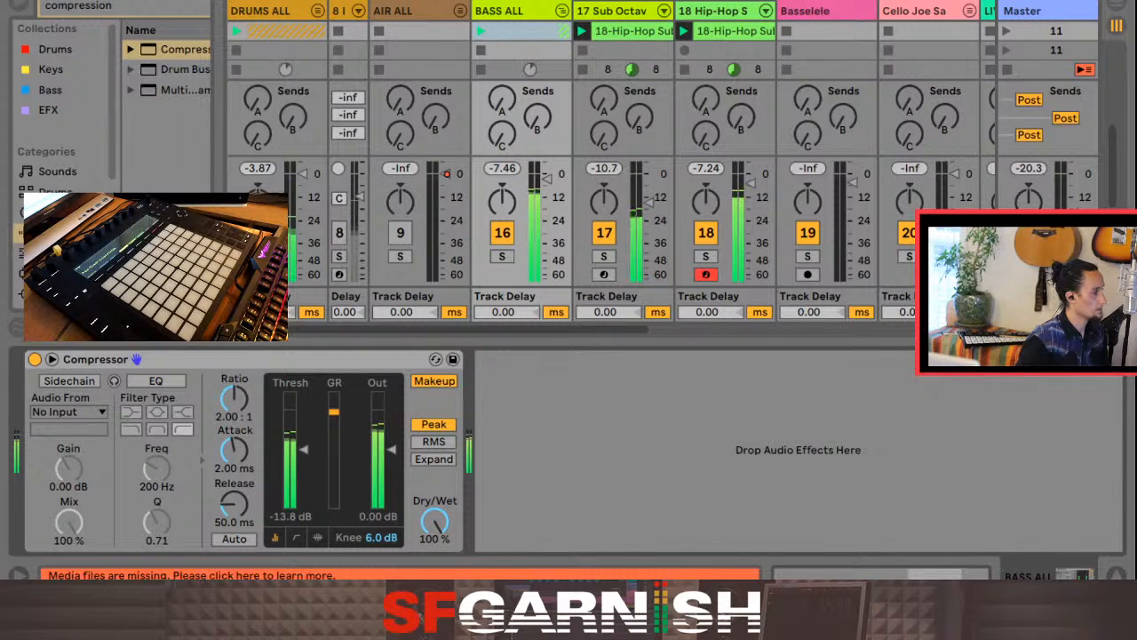
click(69, 381)
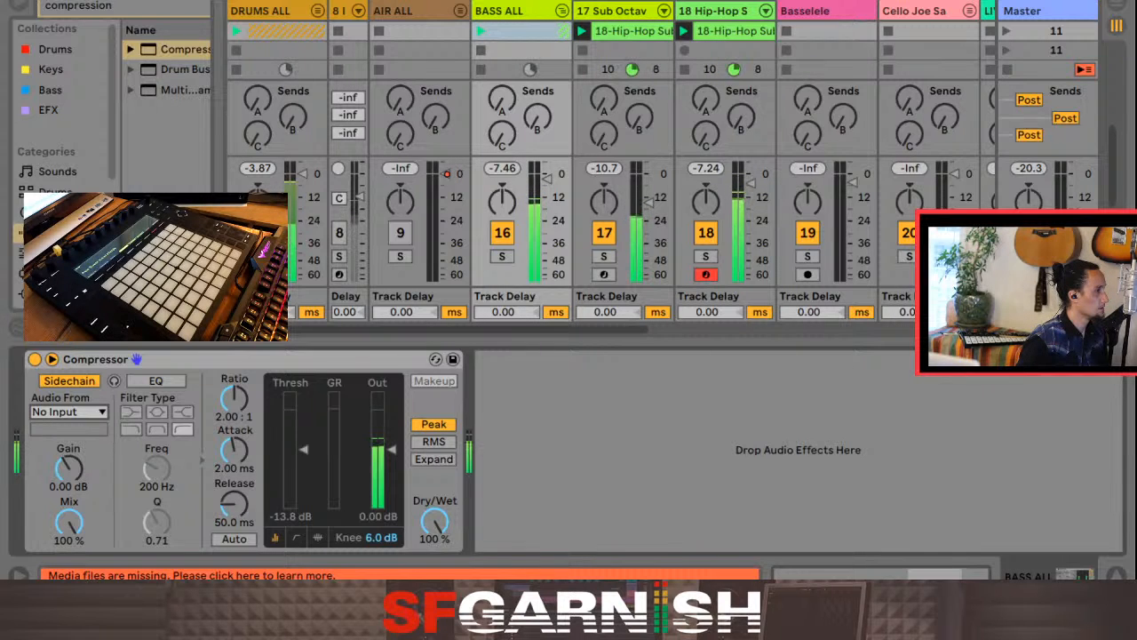
click(317, 10)
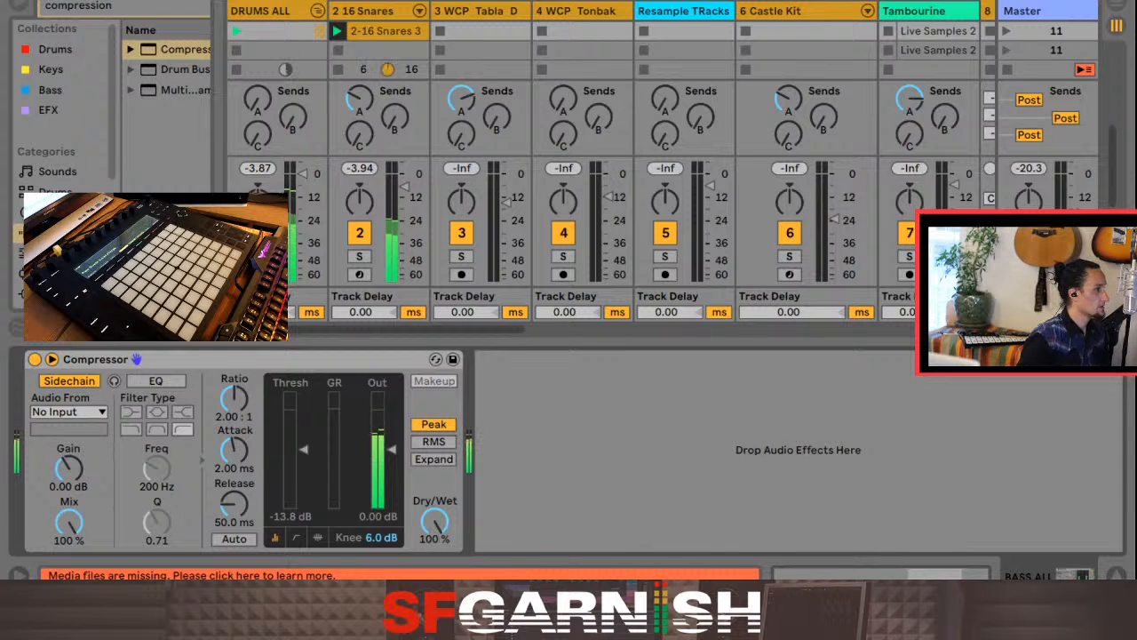
click(317, 11)
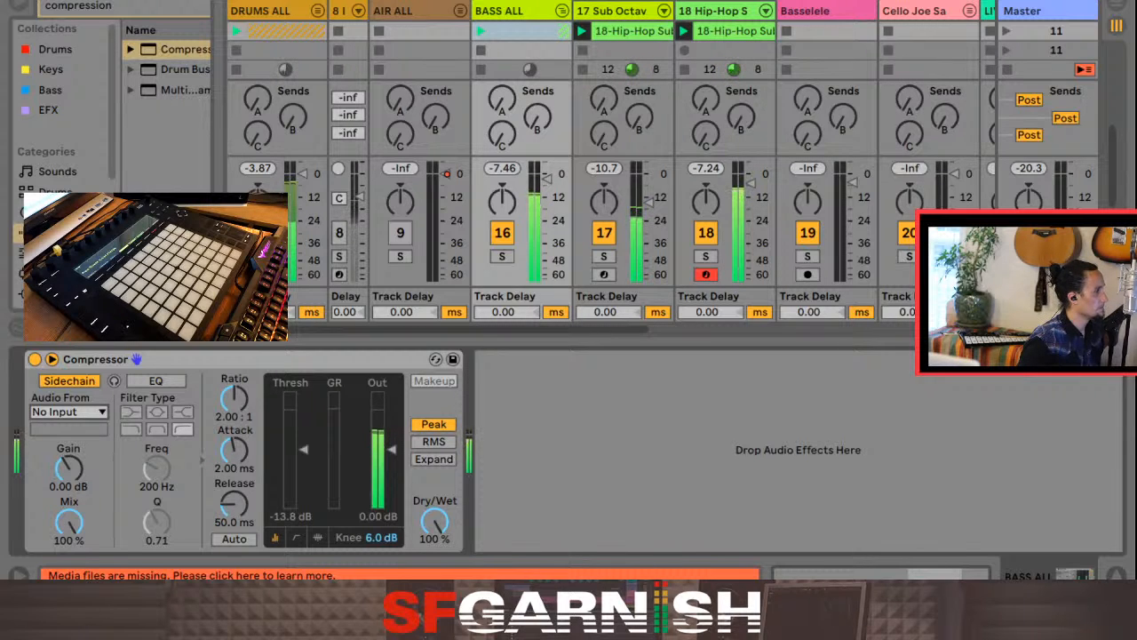
click(69, 412)
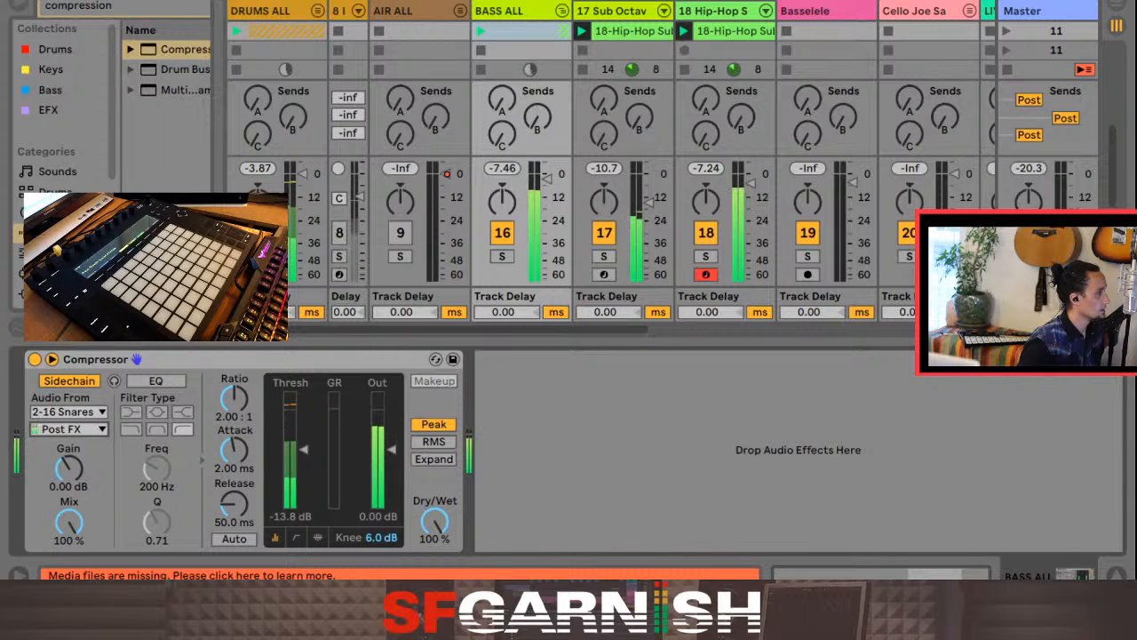
key(Down)
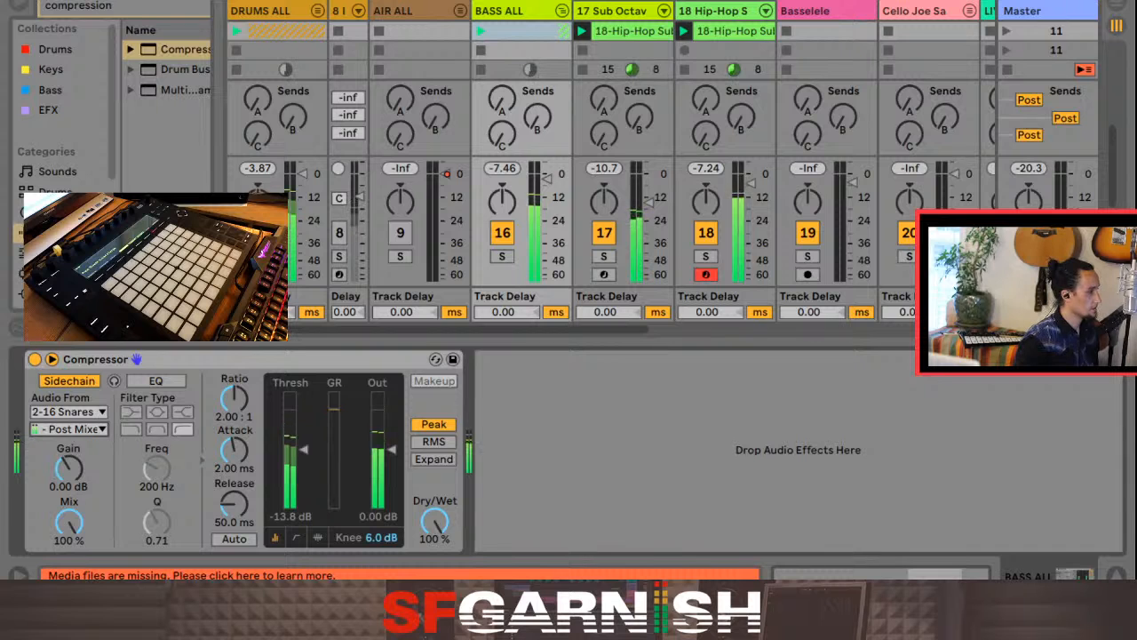
Step: Set the Compressor's threshold to -17.5 dB, release to 217 ms and ratio to inf:1, with a very short attack
mouse_move(235, 399)
mouse_down()
mouse_move(235, 377)
mouse_move(234, 390)
mouse_up()
drag(235, 451, 235, 413)
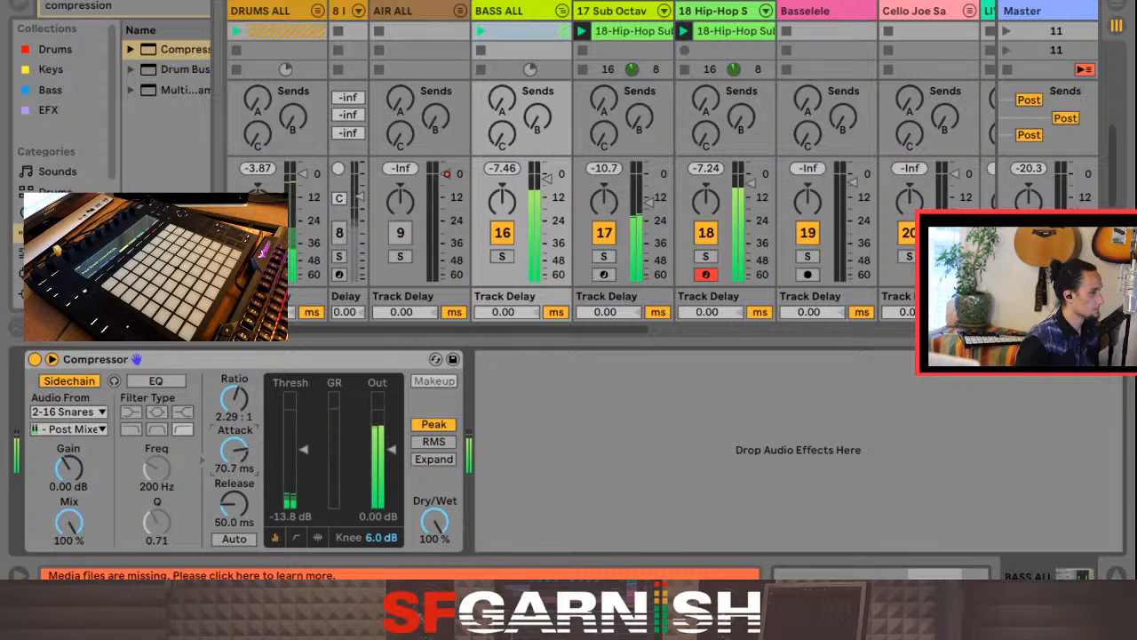
drag(304, 454, 304, 460)
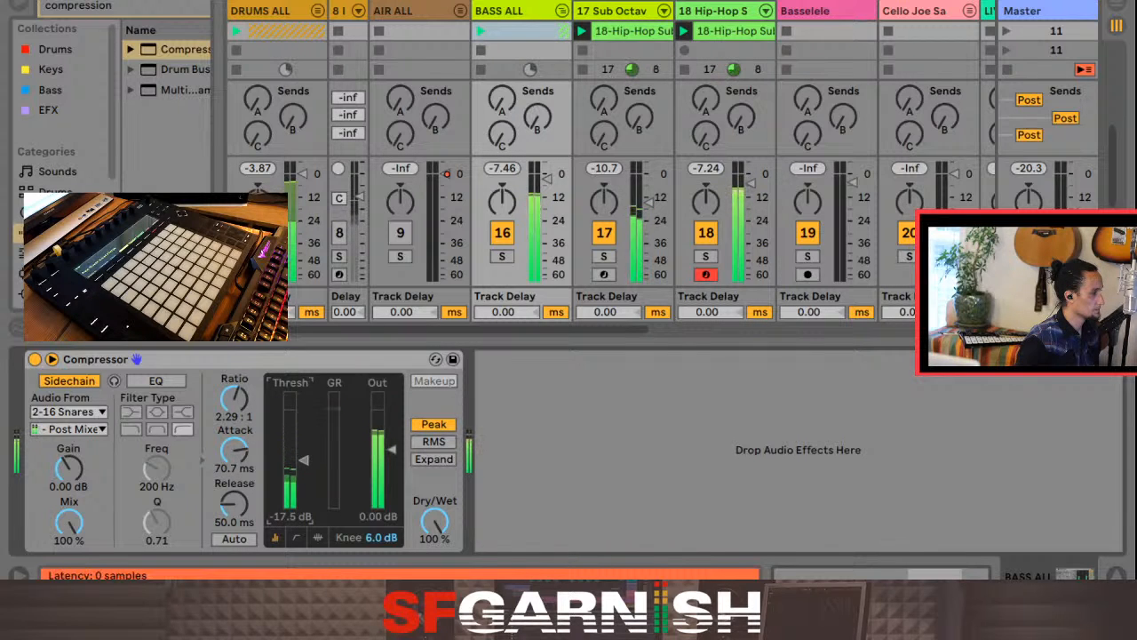
drag(233, 504, 234, 476)
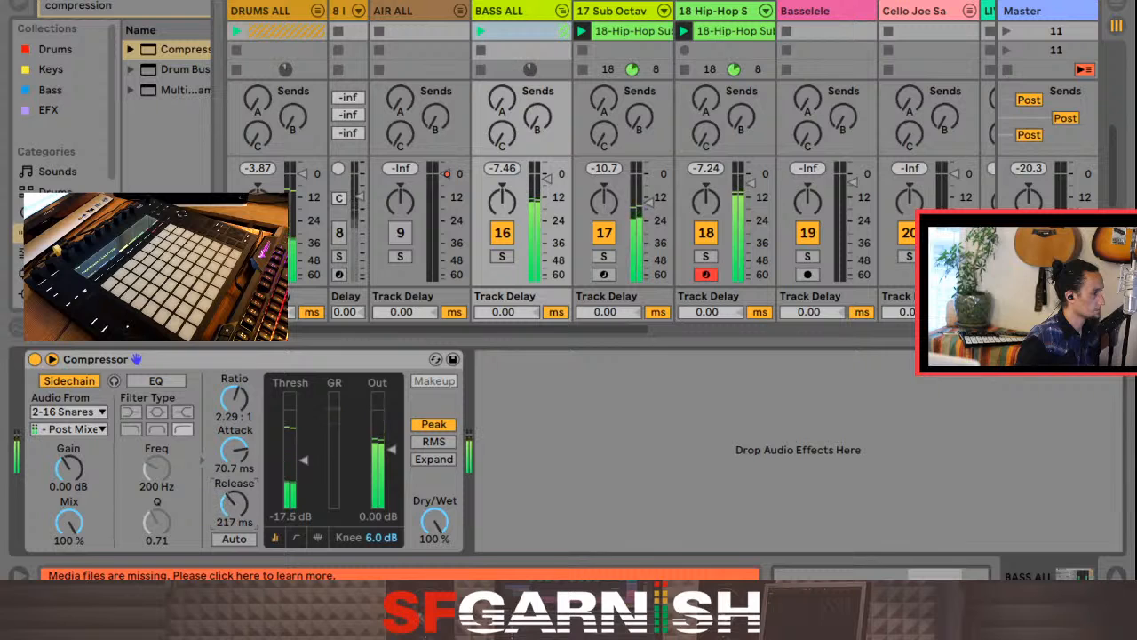
drag(233, 399, 233, 360)
drag(234, 450, 233, 493)
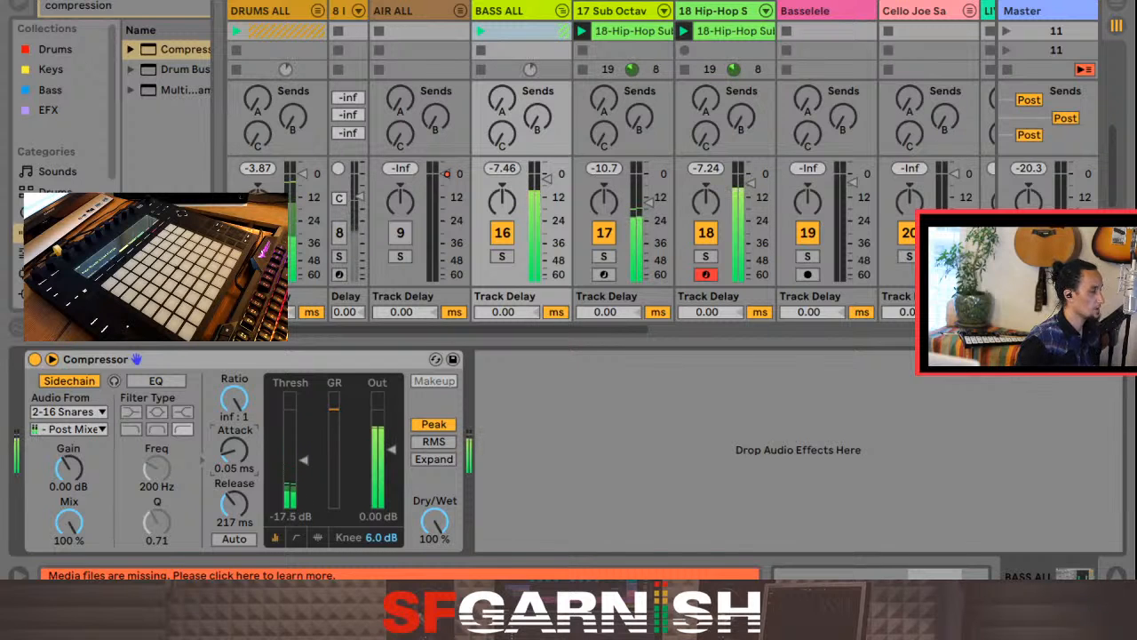
drag(234, 450, 234, 445)
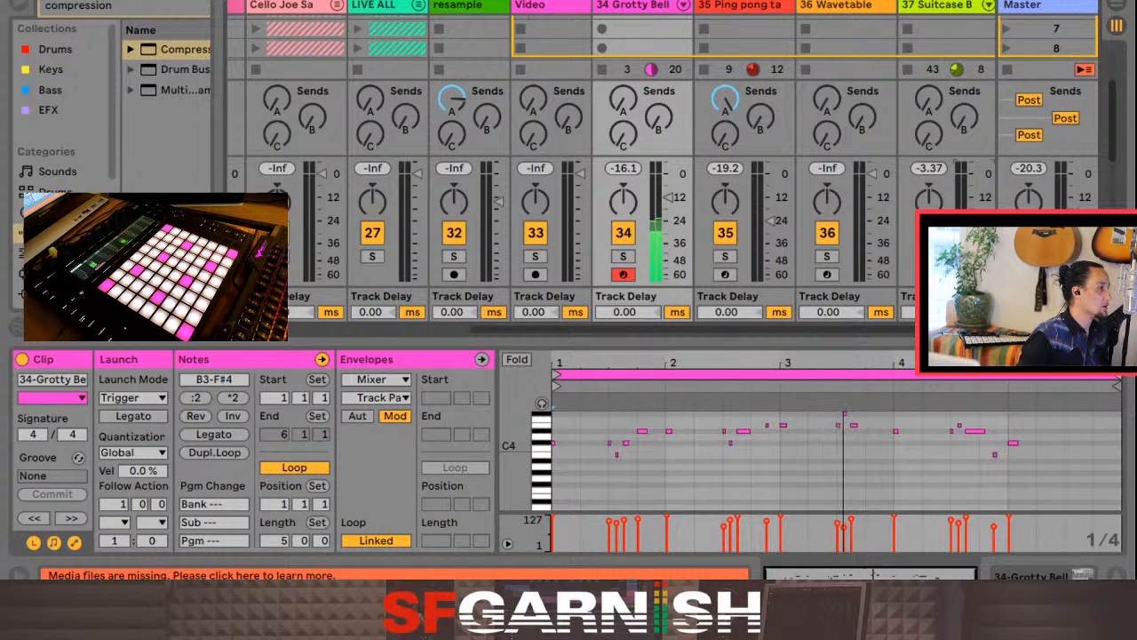
Step: Show the In/Out section and hide the track delays and sends to make room for the scenes named 11
scroll(647, 38, down, 3)
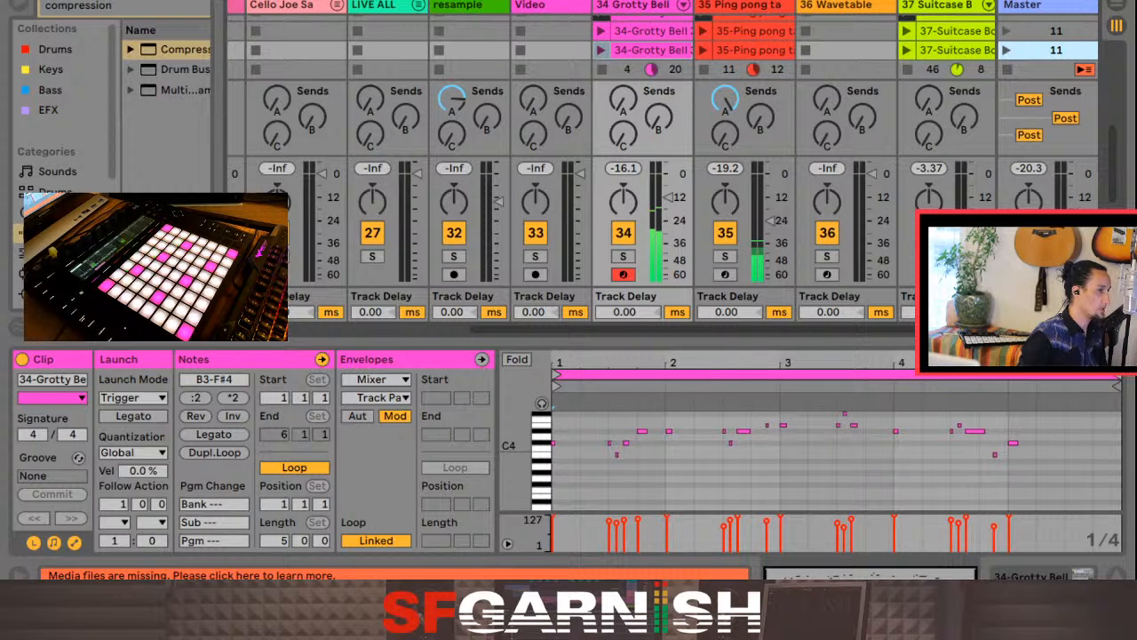
key(ctrl+alt+i)
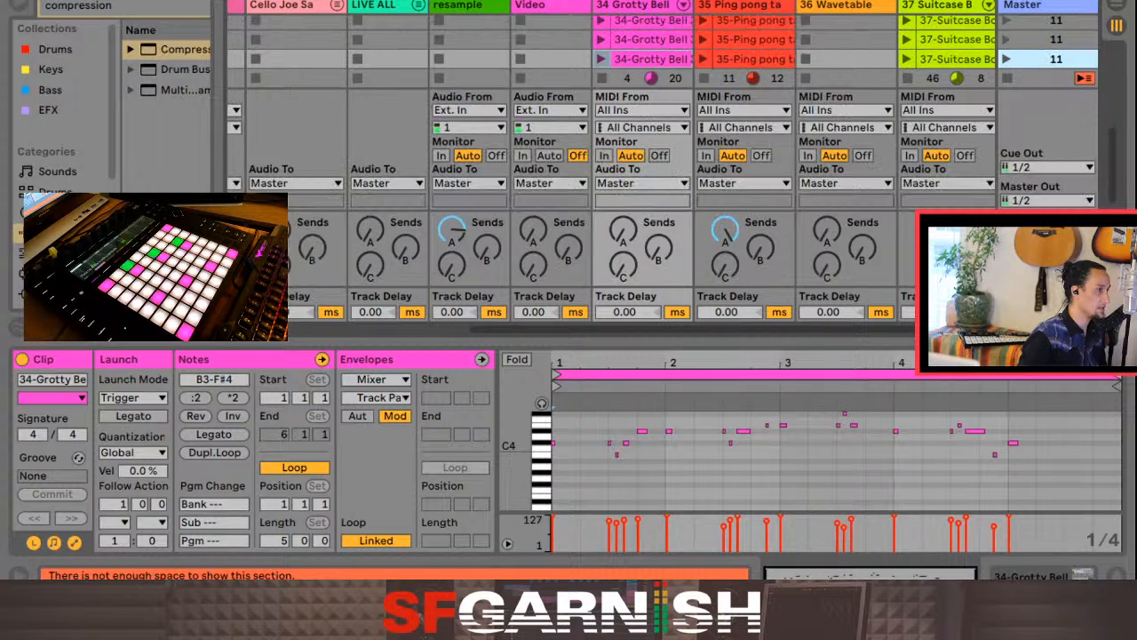
click(1117, 297)
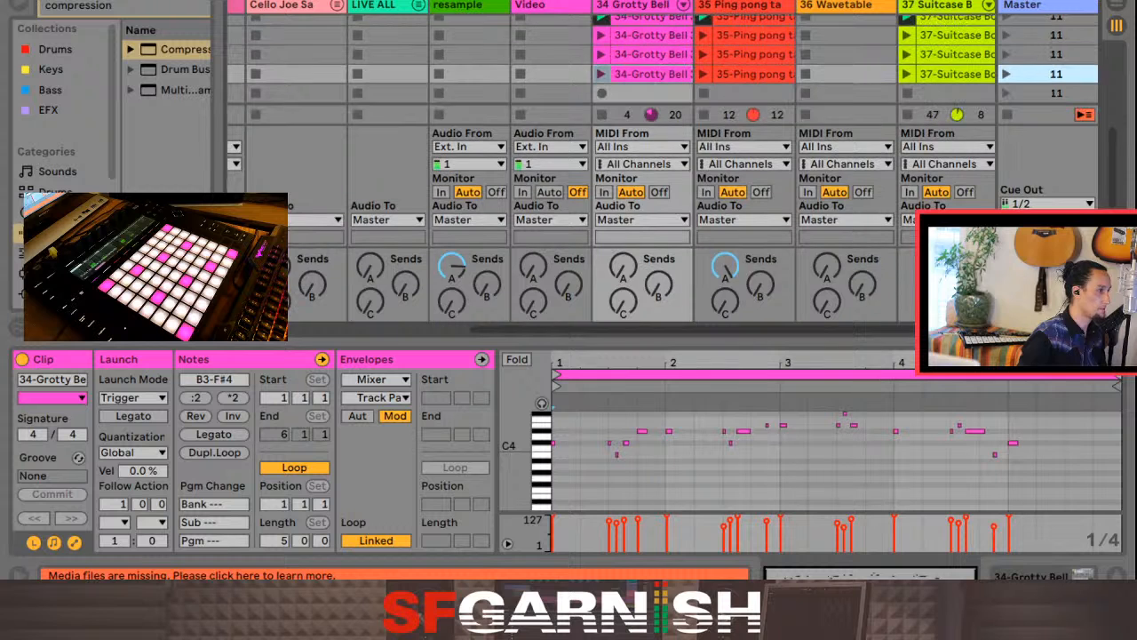
key(ctrl+alt+s)
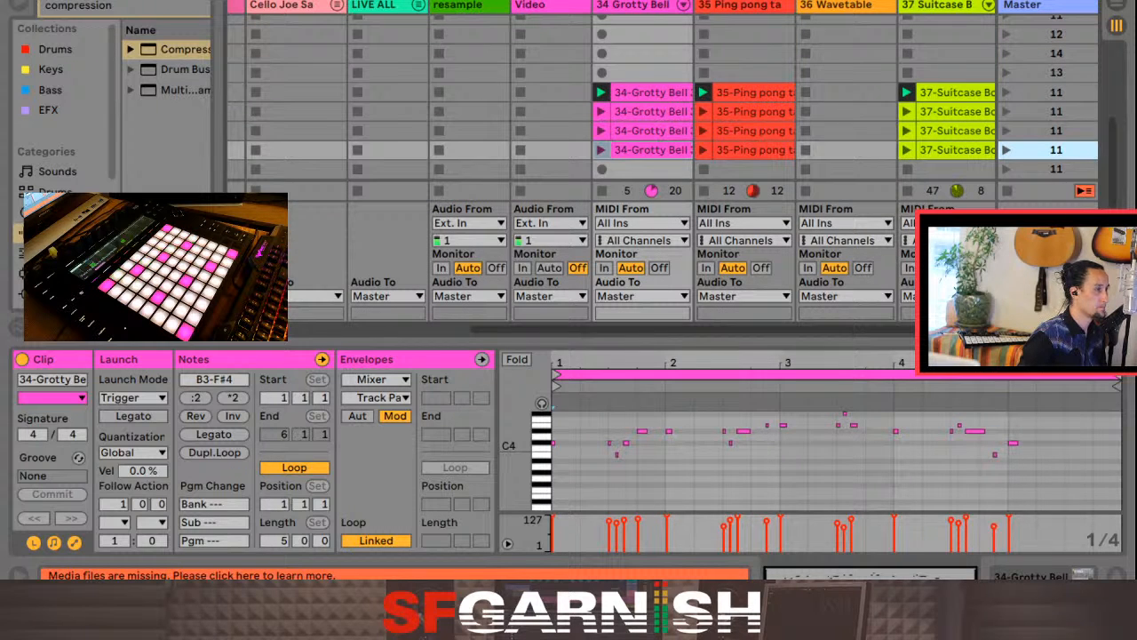
Step: Delete the 37 Suitcase track's clip in the scene directly below the playing one
click(956, 112)
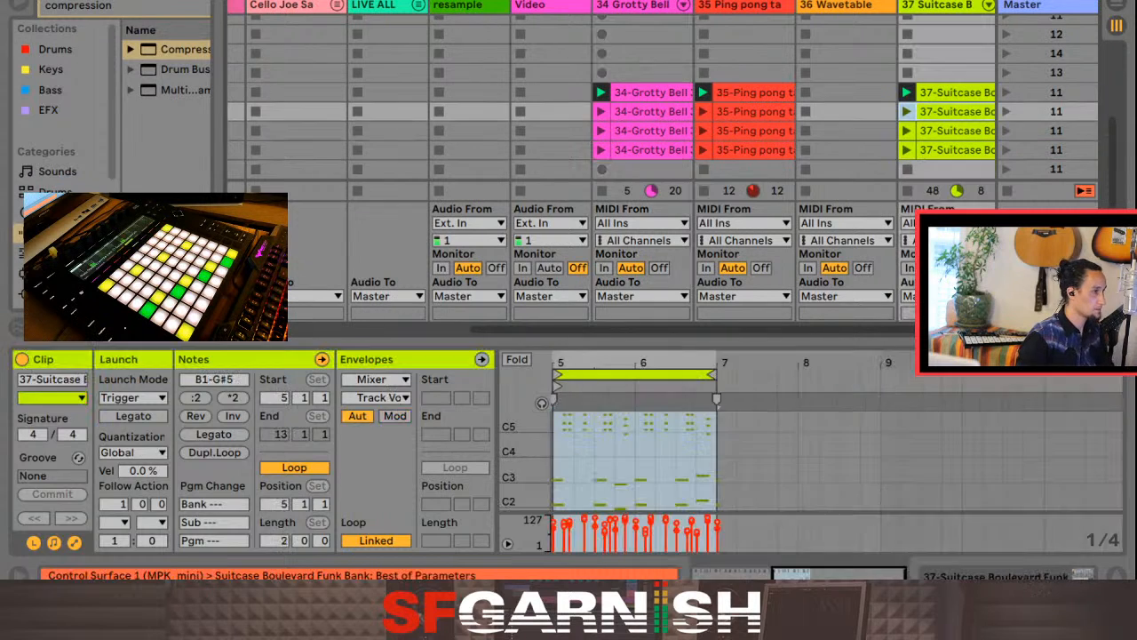
key(Delete)
scroll(613, 168, right, 3)
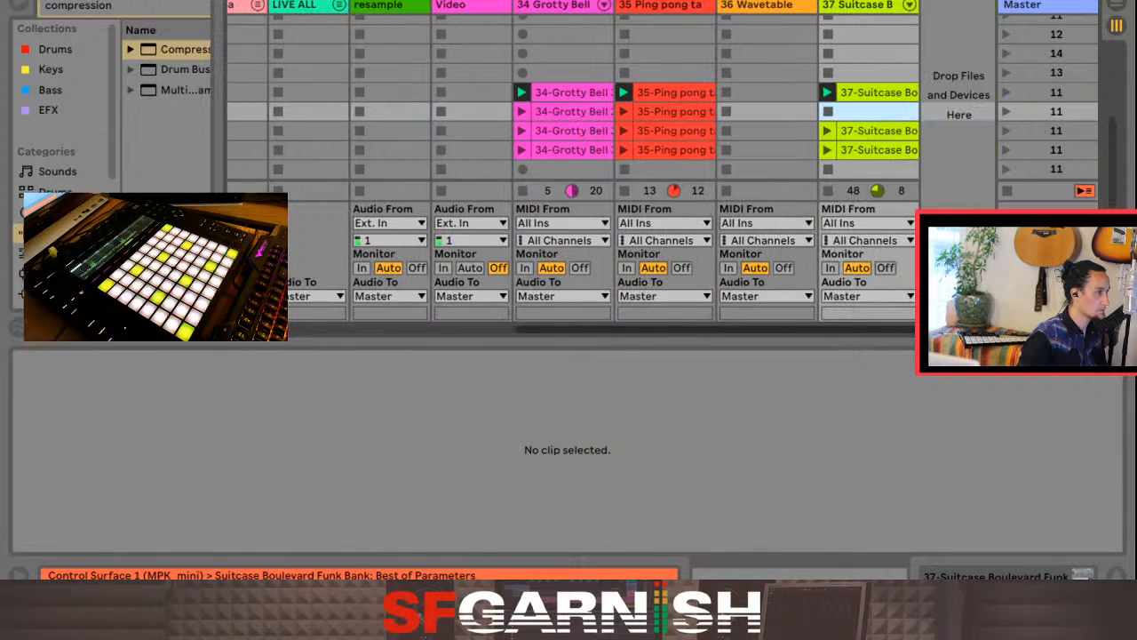
Step: Delete the DRUMS ALL group's clips in the scene directly below the playing one and launch that scene
scroll(613, 169, left, 9)
scroll(613, 168, left, 3)
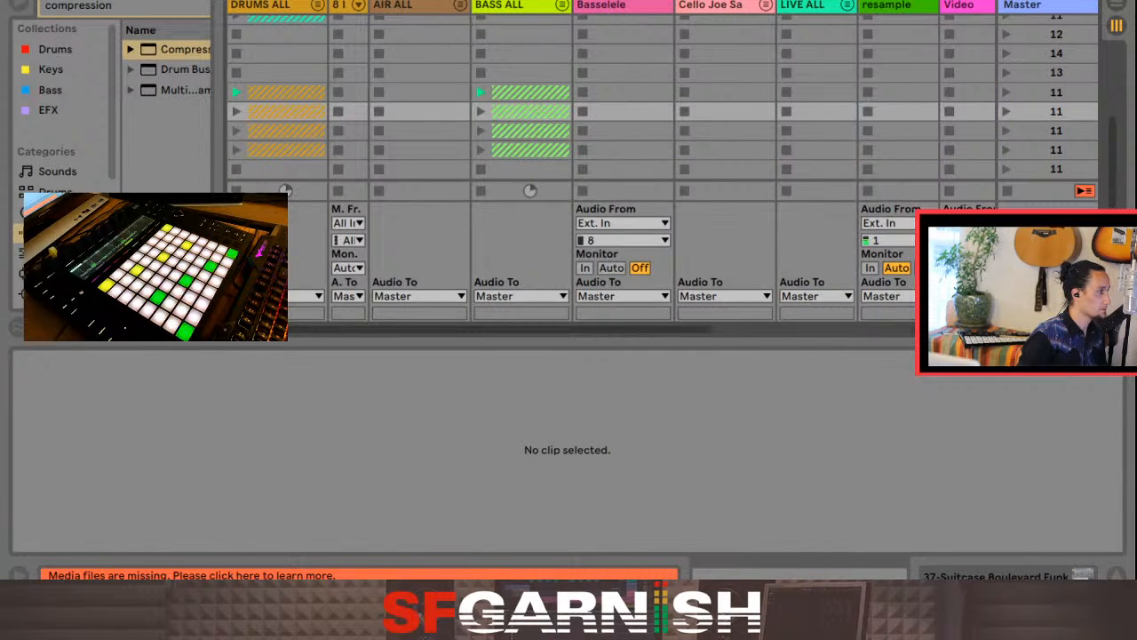
click(287, 112)
key(Delete)
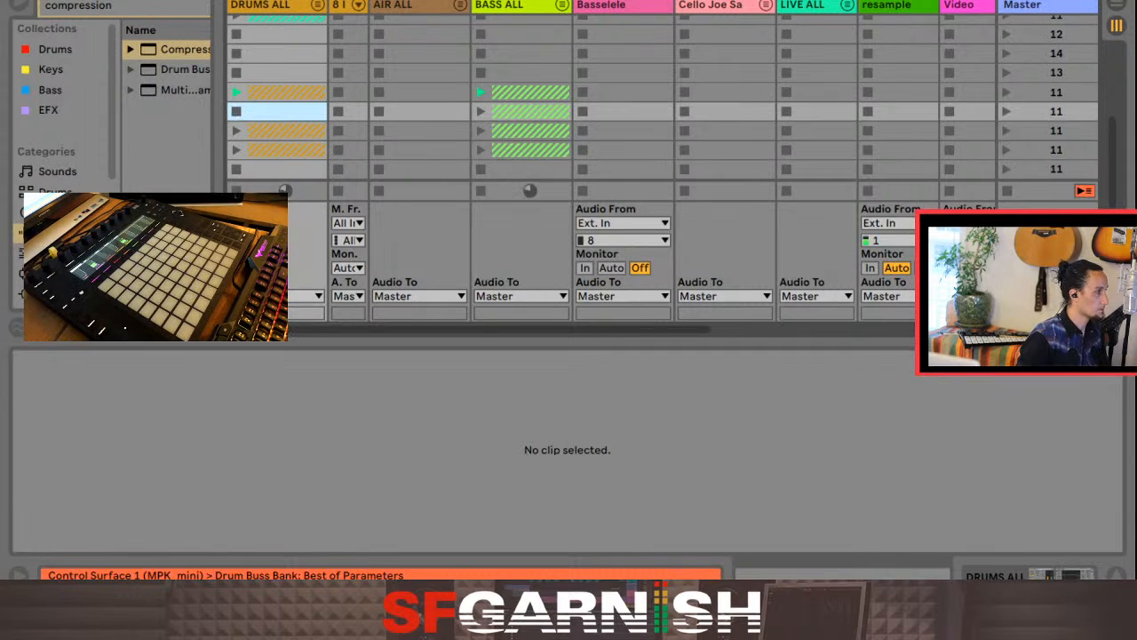
click(1006, 112)
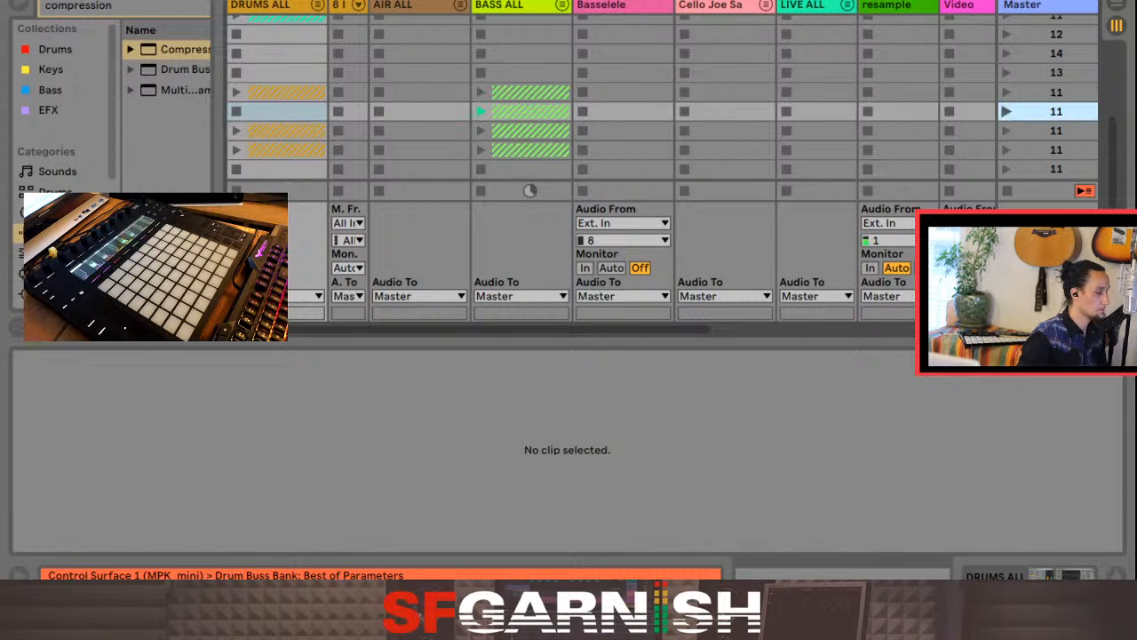